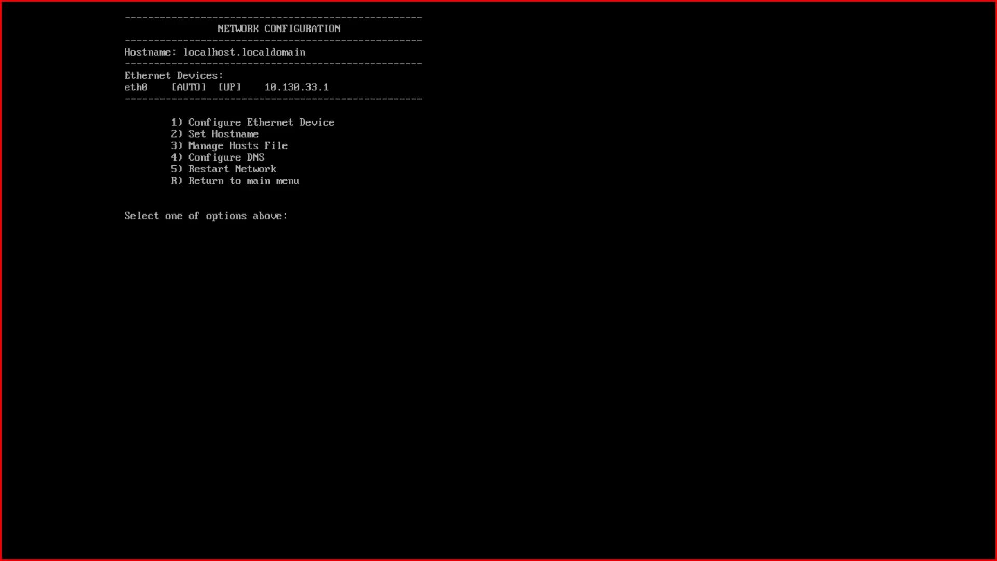
# Manually configure eth0 with IP 10.130.33.1, netmask 255.255.252.0 and gateway 10.130.32.1, and save.
pyautogui.write('1')
pyautogui.press('Return')
pyautogui.write('1')
pyautogui.press('Return')
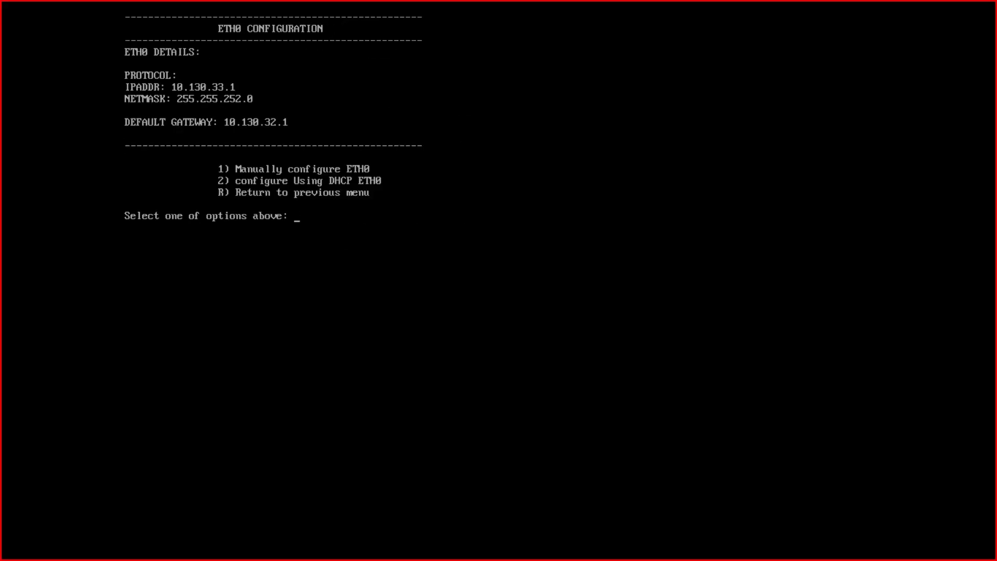
pyautogui.write('1')
pyautogui.press('Return')
pyautogui.write('10.1')
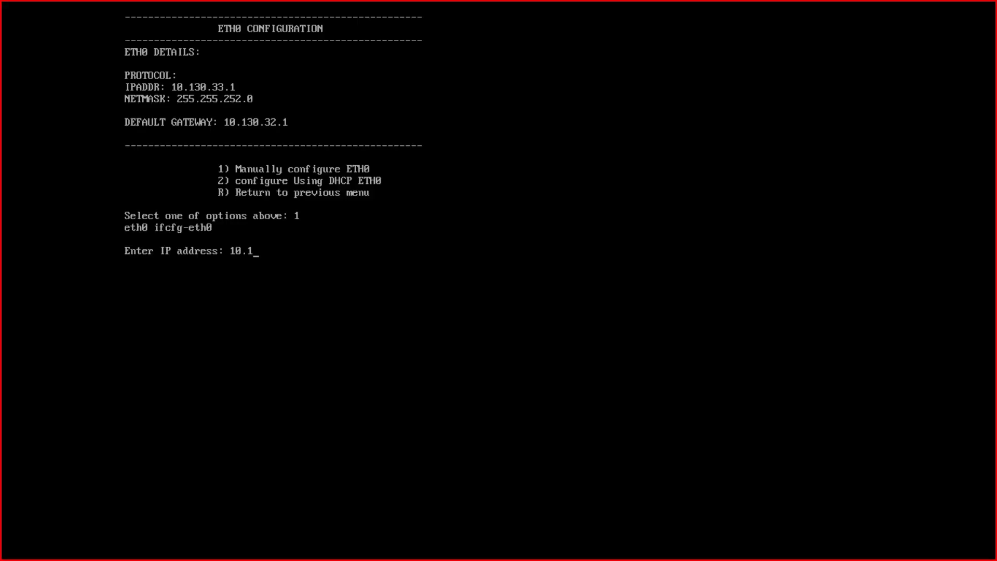
pyautogui.write('30.33.1')
pyautogui.press('Return')
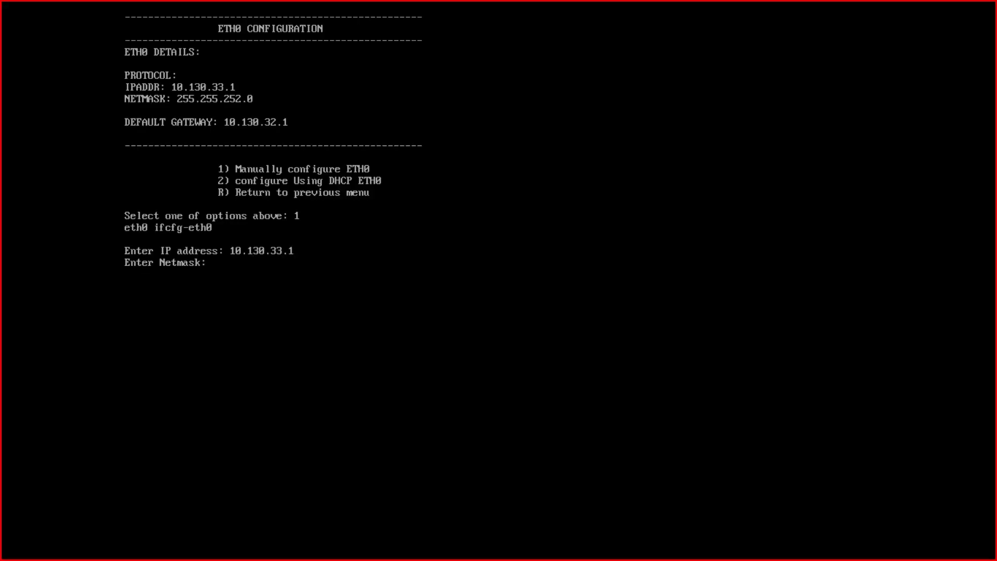
pyautogui.write('255.255.252.0')
pyautogui.press('Return')
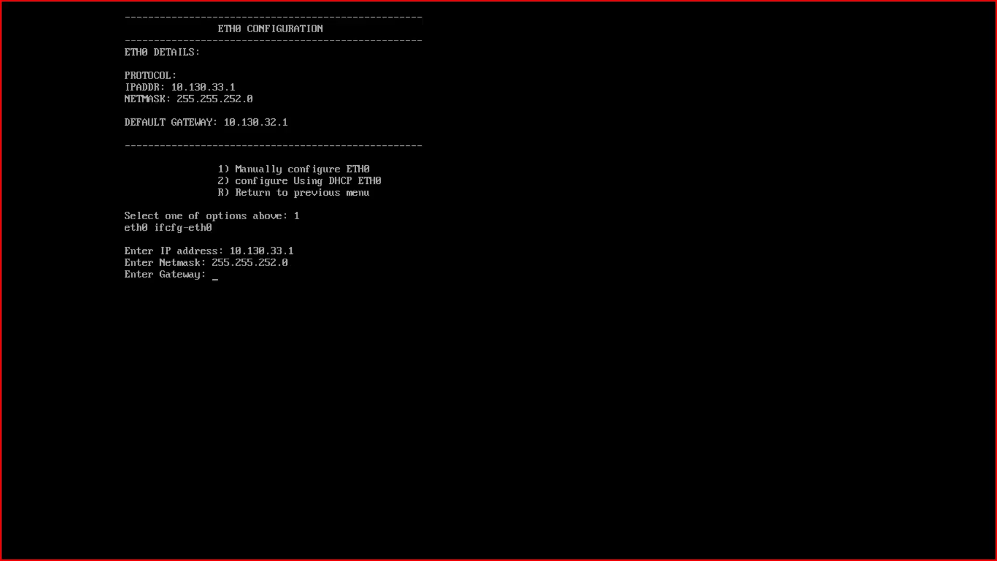
pyautogui.write('10.130.32.1')
pyautogui.press('Return')
pyautogui.write('y')
pyautogui.press('Return')
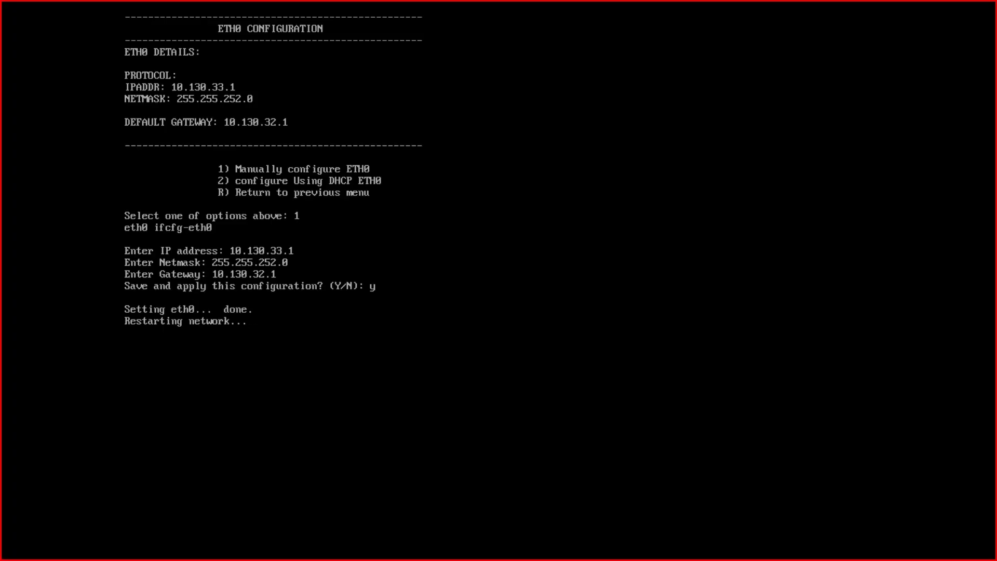
# Set the hostname to accops-hysecure-prod-node1 and return to the appliance main menu.
pyautogui.press('Return')
pyautogui.press('Return')
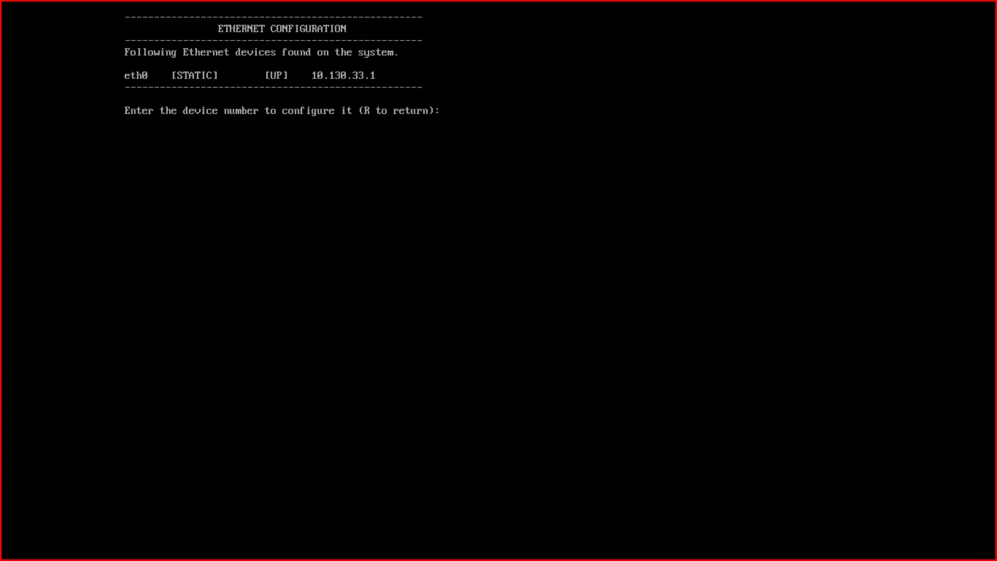
pyautogui.write('r')
pyautogui.press('Return')
pyautogui.write('2')
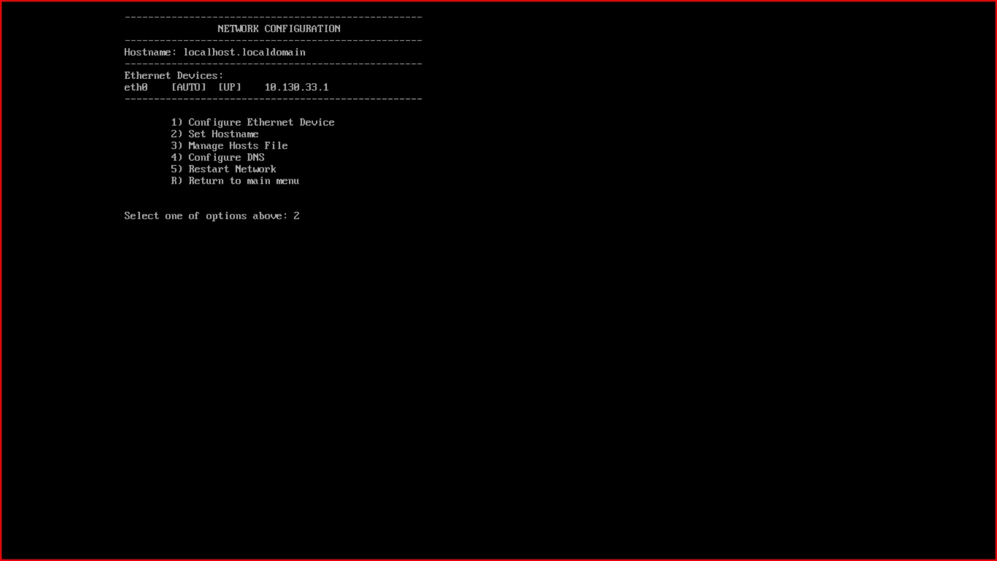
pyautogui.press('Return')
pyautogui.write('accops-')
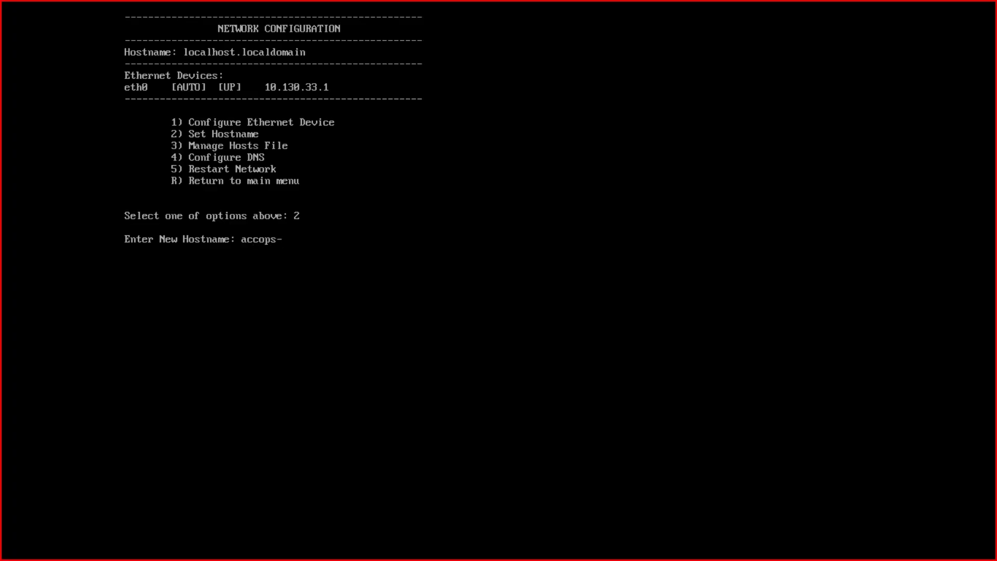
pyautogui.write('hysecure-prod-node1')
pyautogui.press('Return')
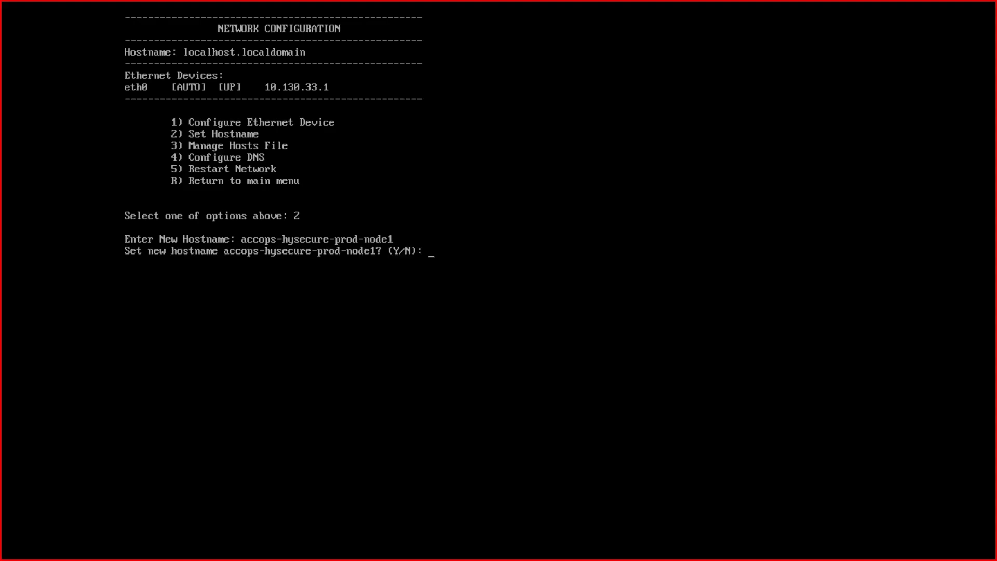
pyautogui.write('y')
pyautogui.press('Return')
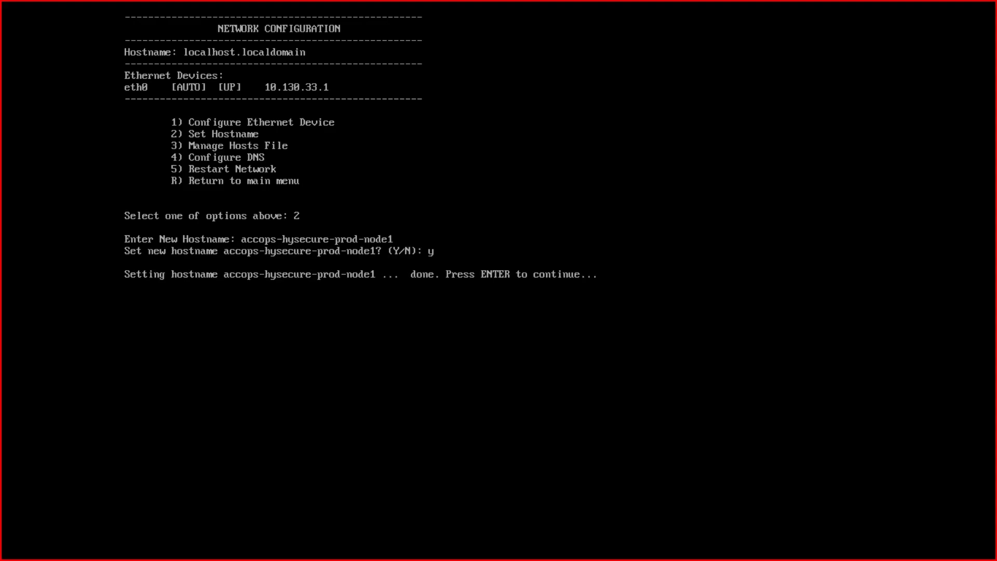
pyautogui.press('Return')
pyautogui.write('r')
pyautogui.press('Return')
pyautogui.write('r')
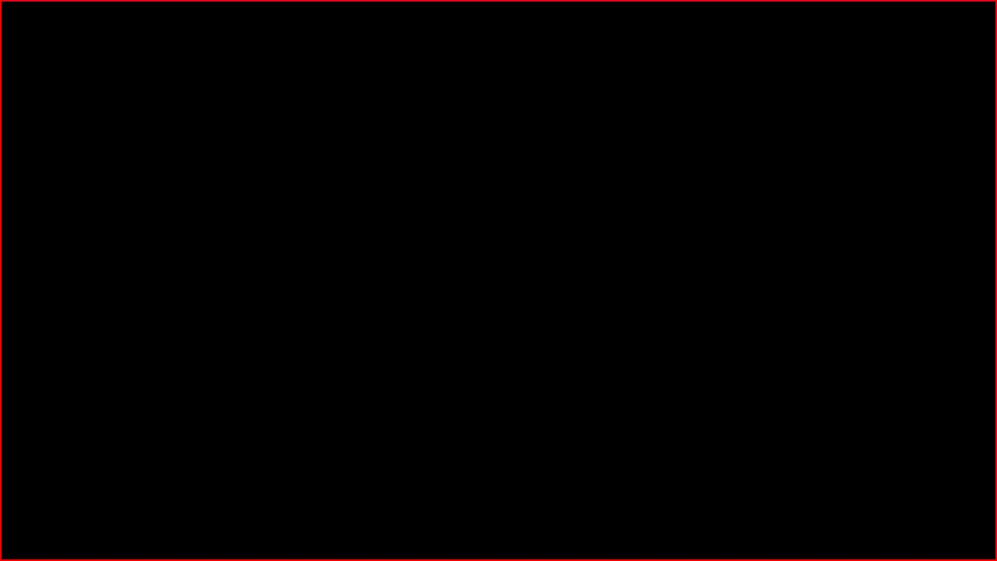
pyautogui.doubleClick(31, 124)
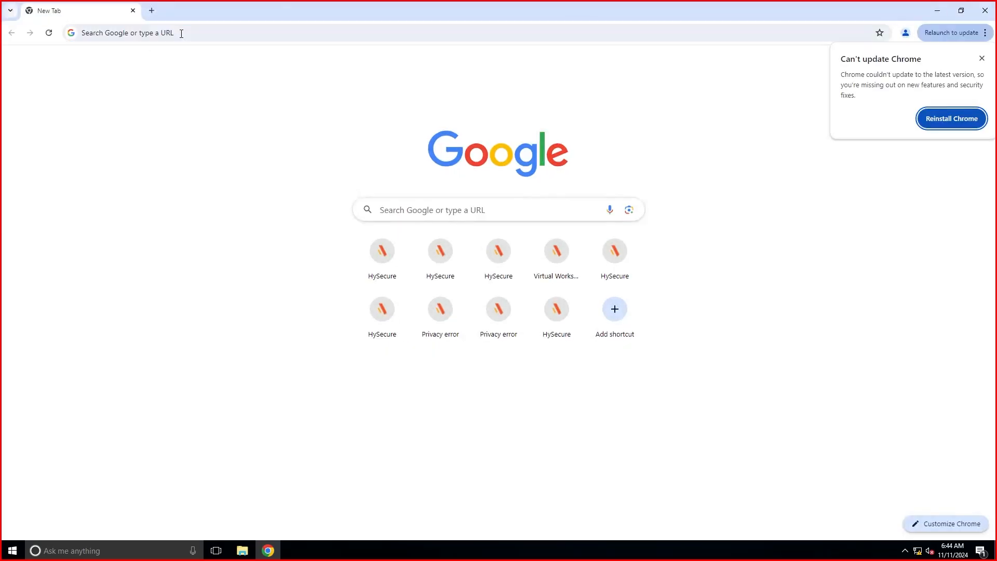
pyautogui.click(181, 34)
pyautogui.write('https://10.130.33.1')
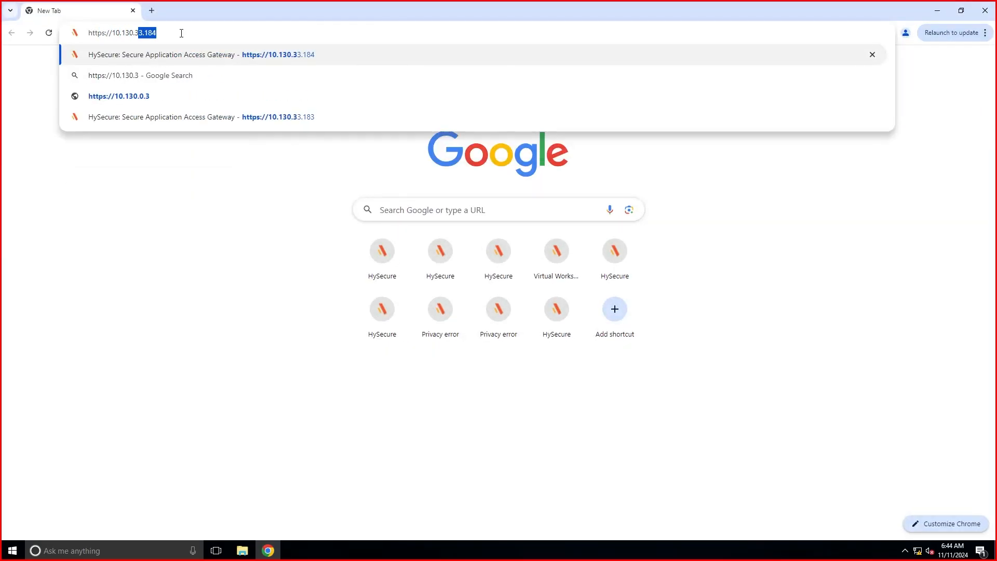
pyautogui.press('Return')
pyautogui.click(363, 323)
pyautogui.click(390, 410)
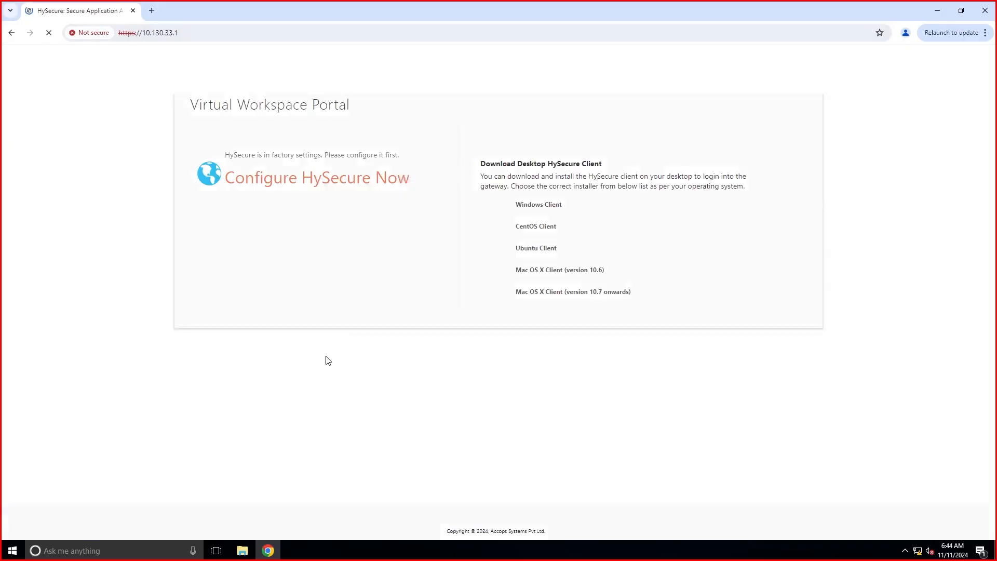
# Choose Configure HySecure Now, accept the licence agreement, and continue to System Configuration.
pyautogui.click(298, 180)
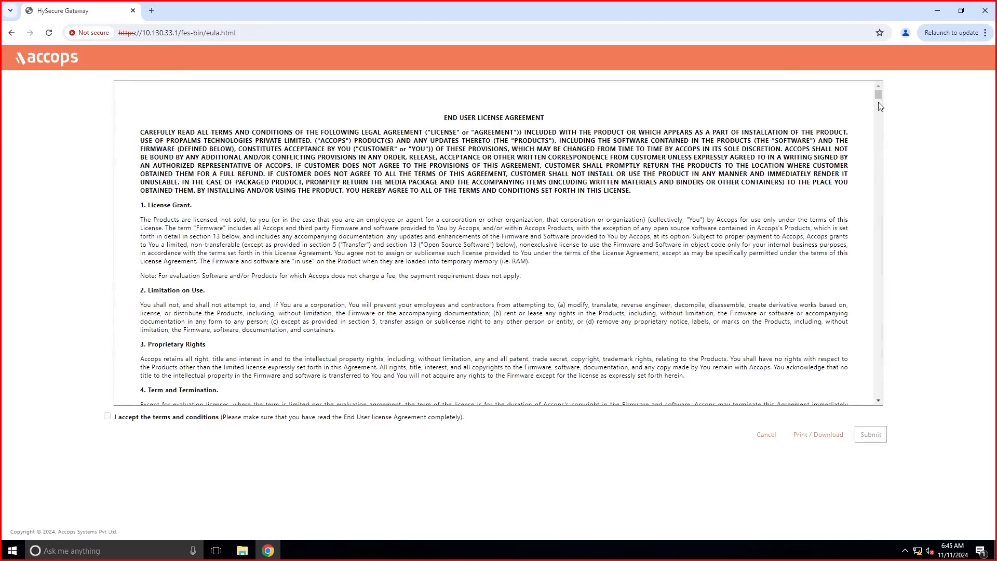
pyautogui.moveTo(878, 96); pyautogui.dragTo(880, 425)
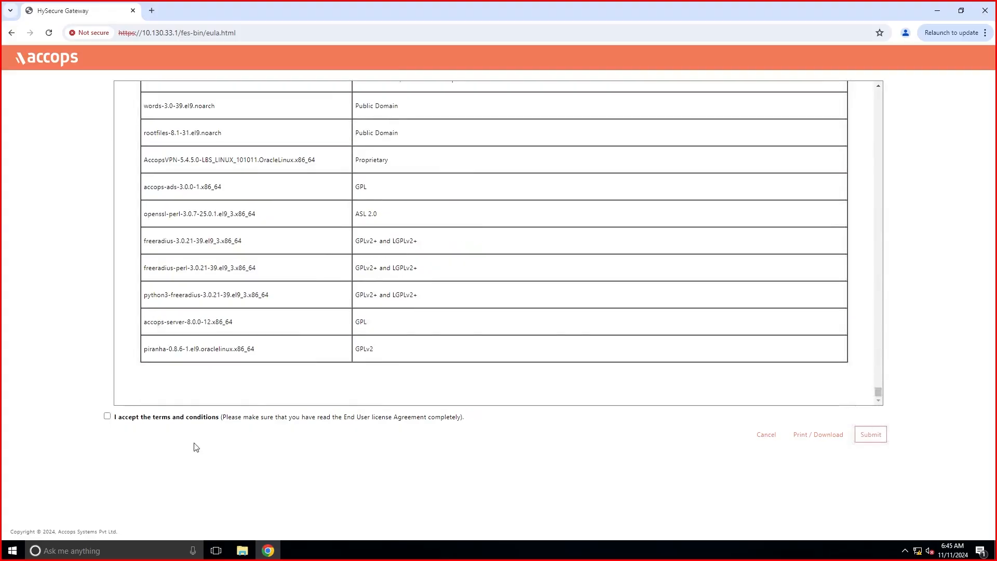
pyautogui.click(107, 416)
pyautogui.click(872, 435)
pyautogui.click(101, 165)
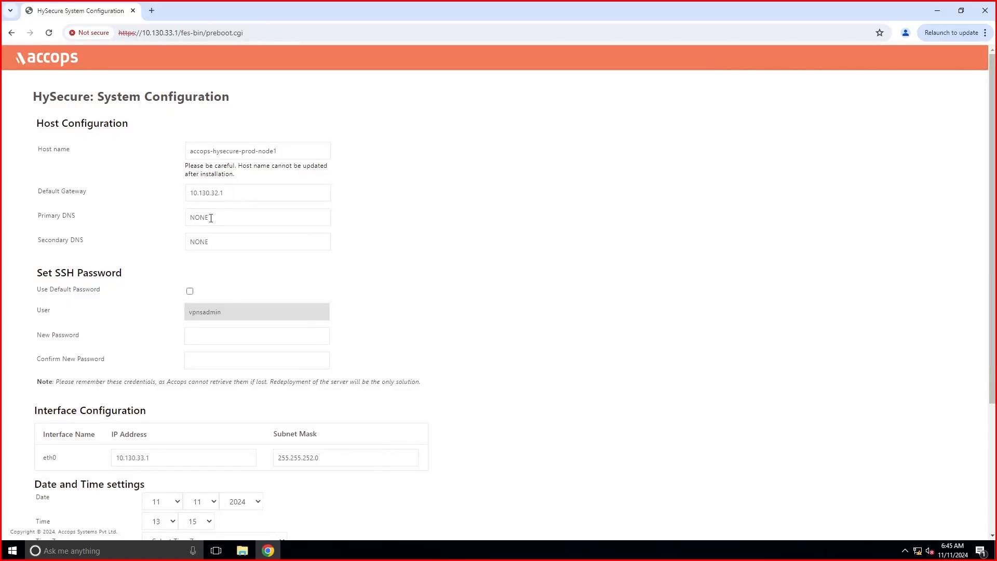
# Enter Primary DNS 10.130.33.96 and Secondary DNS 192.168.100.9.
pyautogui.doubleClick(198, 218)
pyautogui.press('BackSpace')
pyautogui.write('10.130.33.96')
pyautogui.doubleClick(196, 242)
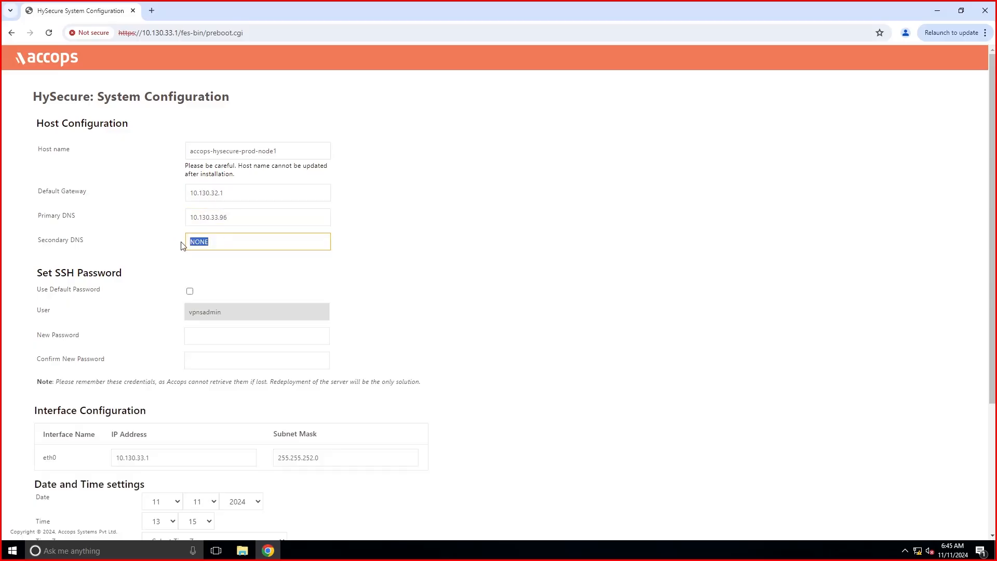
pyautogui.press('BackSpace')
pyautogui.write('100.')
pyautogui.write('92')
pyautogui.write('.168.10')
# Keep the default SSH password and select the (GMT+05:30) Calcutta time zone.
pyautogui.scroll(-1, 136, 282)
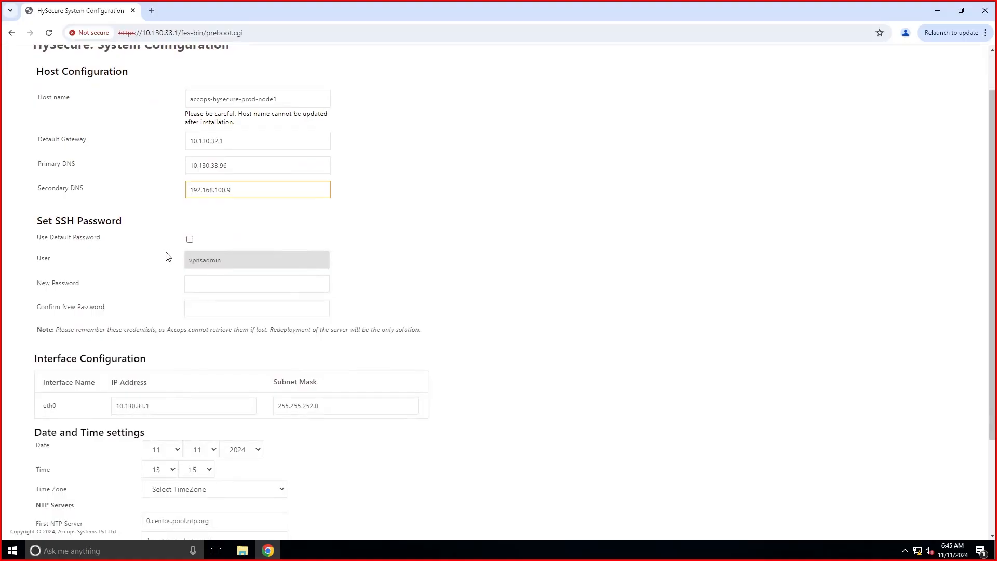
pyautogui.click(190, 240)
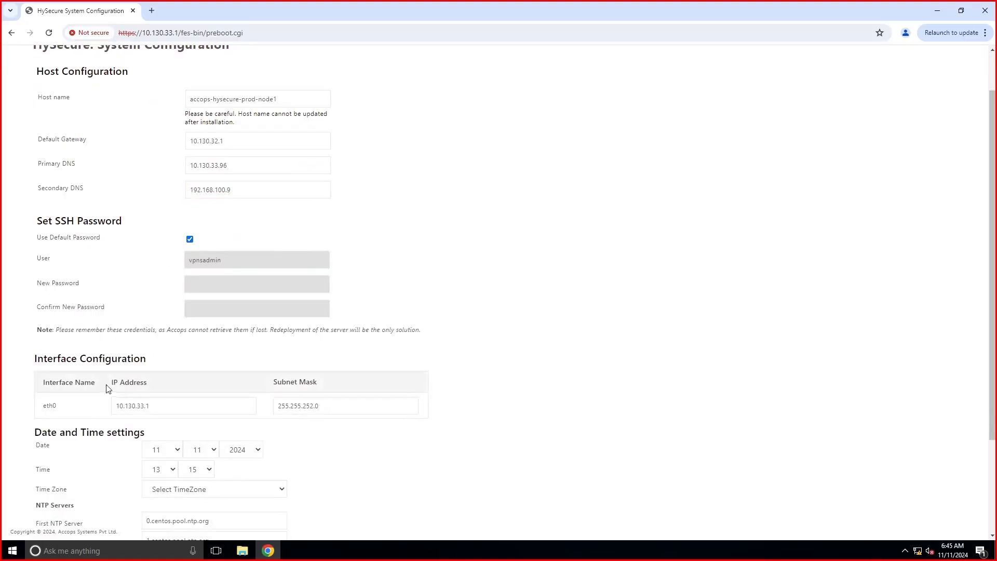
pyautogui.scroll(-3, 103, 363)
pyautogui.click(223, 360)
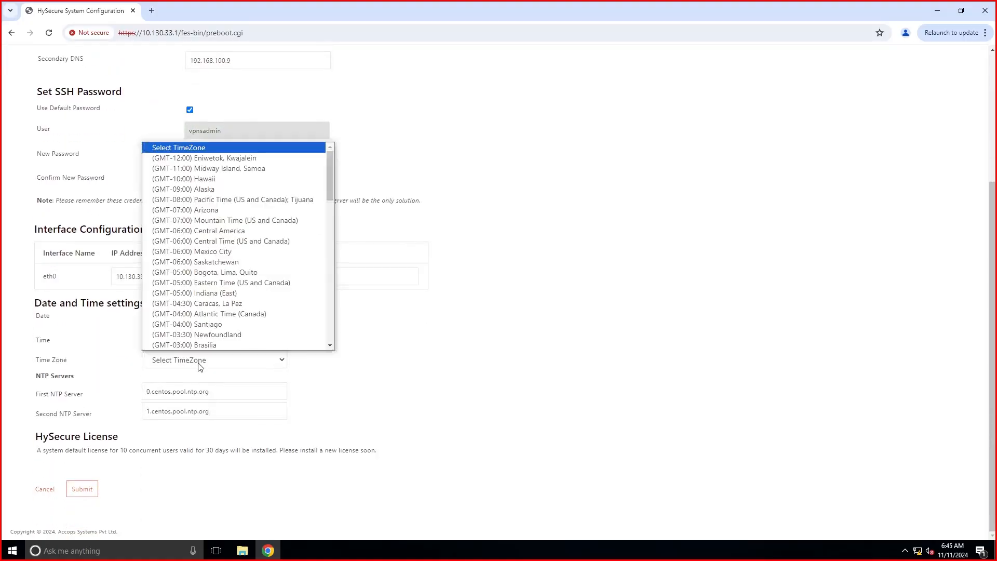
pyautogui.scroll(-7, 186, 323)
pyautogui.scroll(-3, 185, 323)
pyautogui.click(182, 160)
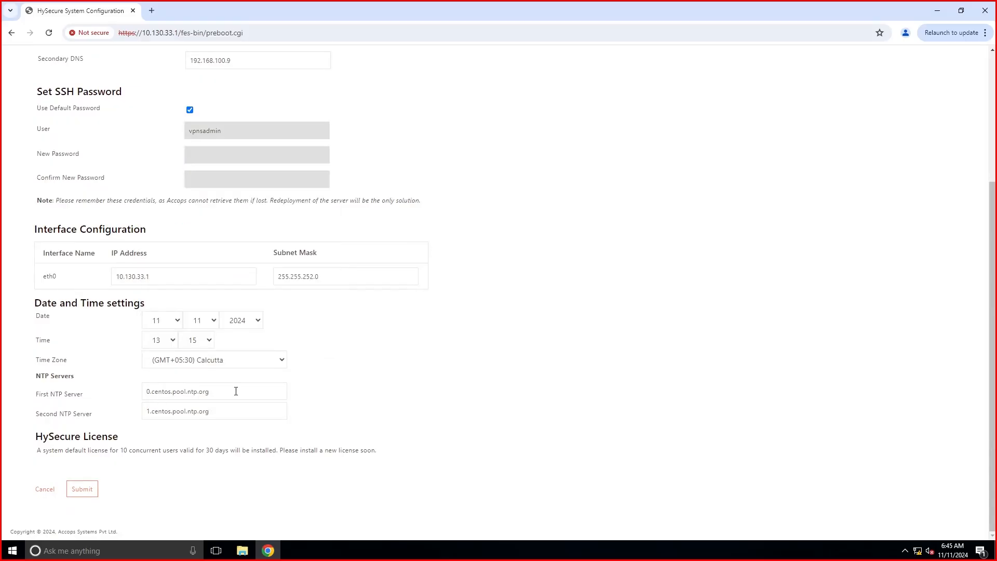
# Replace both NTP server values, with 10.130.33.96 first, and submit the configuration.
pyautogui.moveTo(236, 391); pyautogui.dragTo(126, 395)
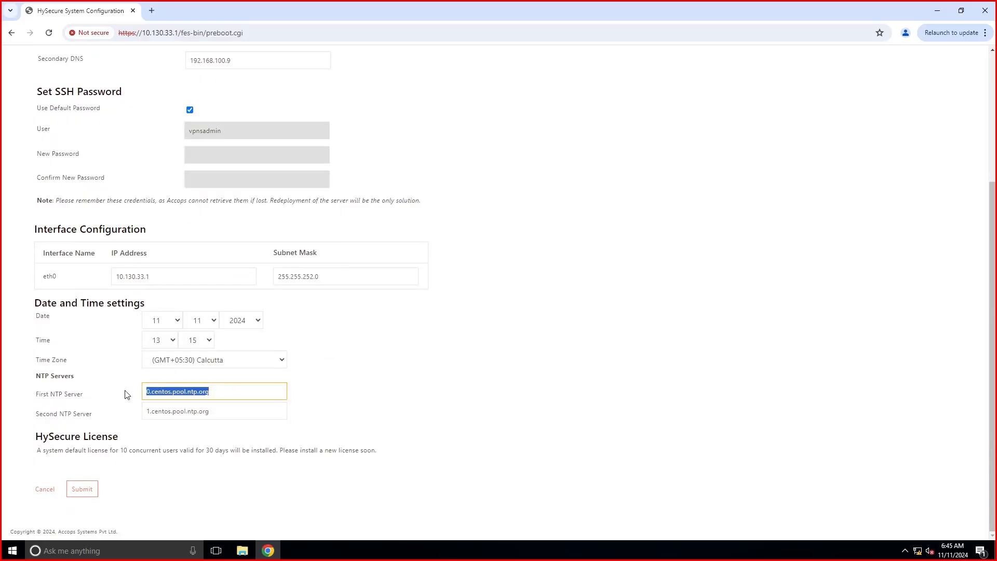
pyautogui.press('BackSpace')
pyautogui.click(231, 416)
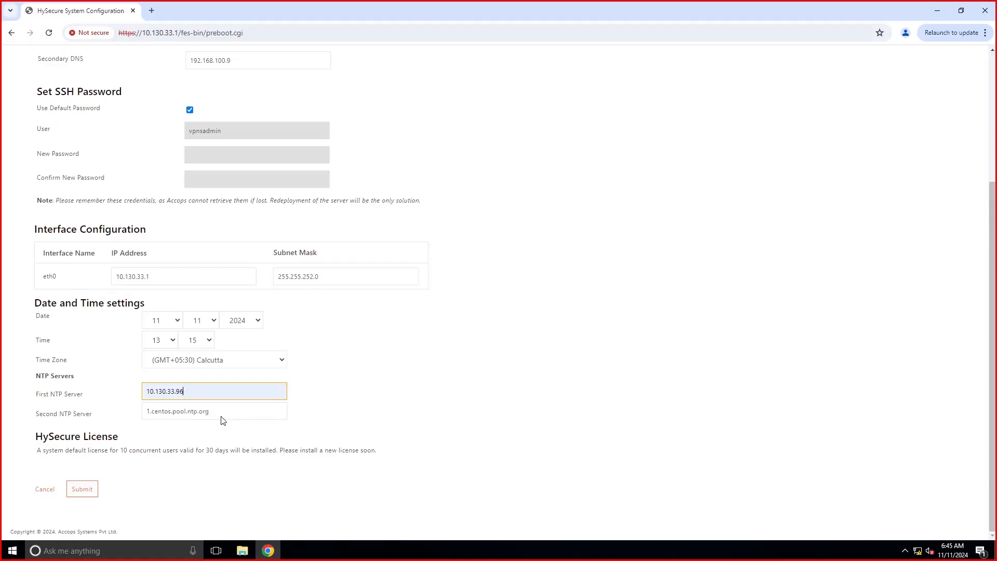
pyautogui.moveTo(222, 420); pyautogui.dragTo(127, 417)
pyautogui.write('192.168.100.9')
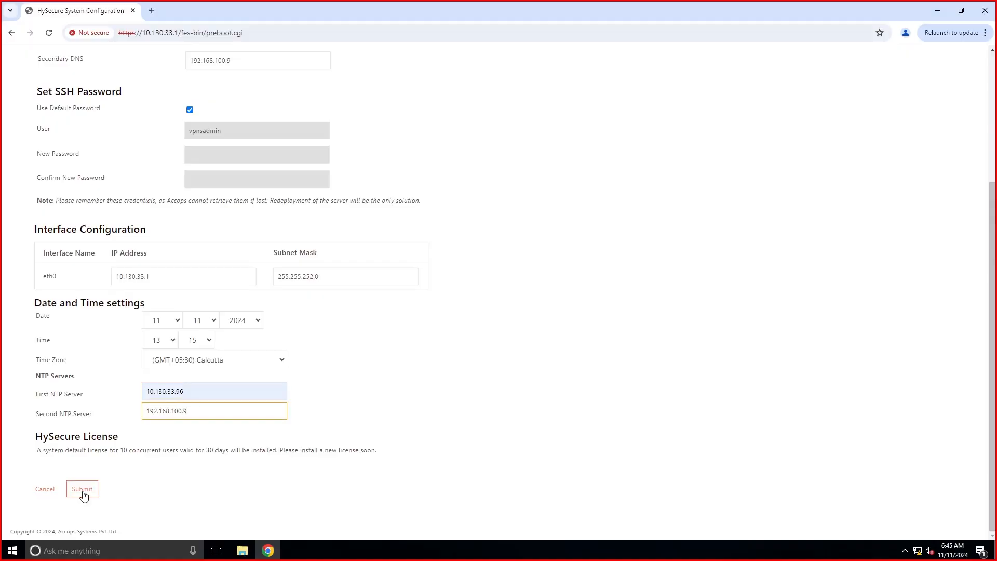
pyautogui.click(83, 491)
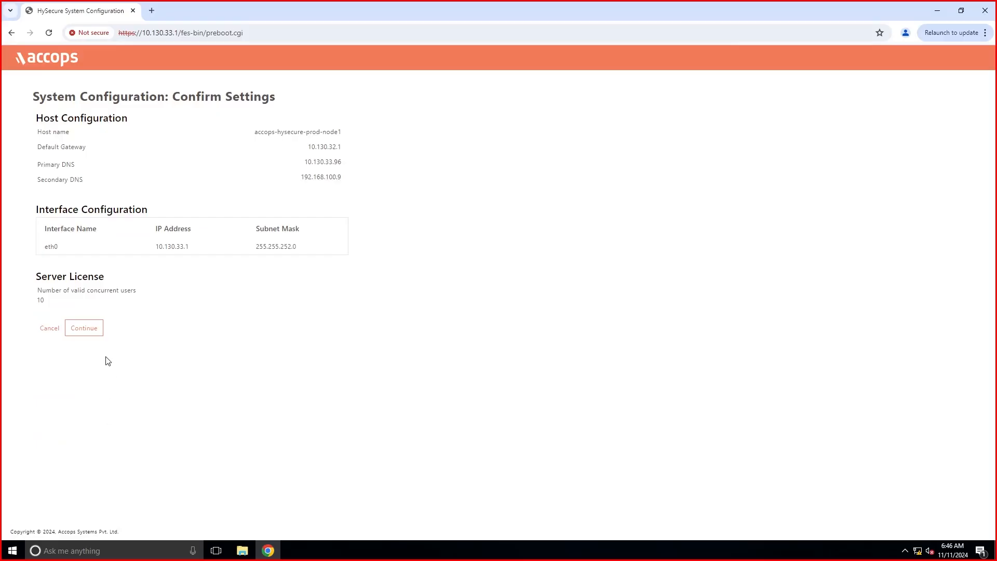
# Confirm the settings, set up a new installation, and keep the Default Accops Internal CA.
pyautogui.click(93, 332)
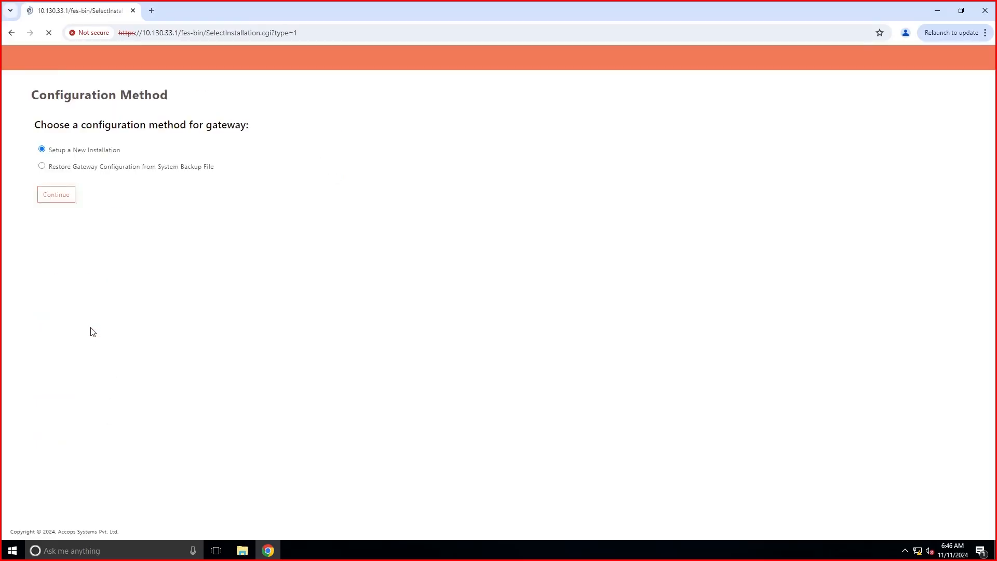
pyautogui.click(65, 195)
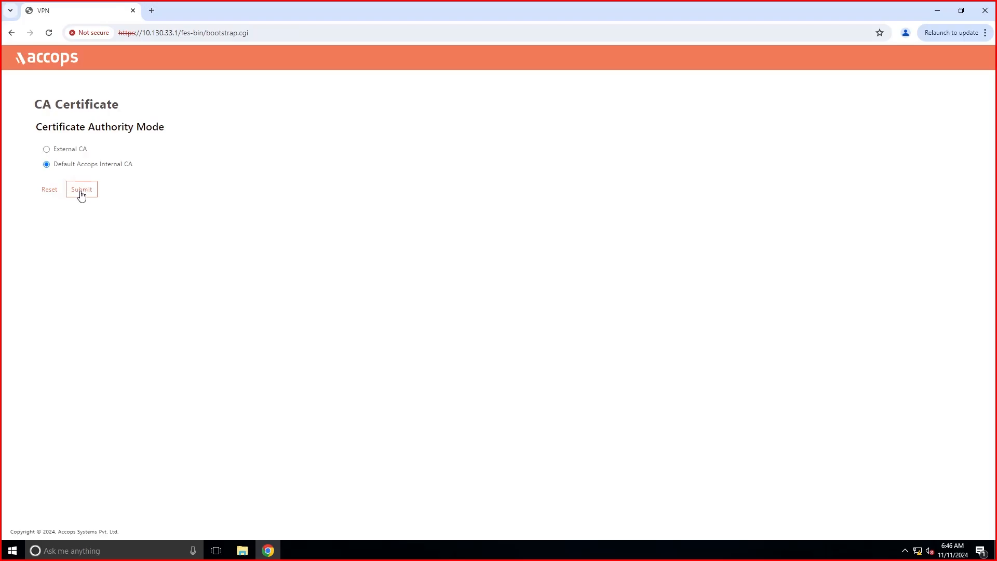
pyautogui.click(80, 195)
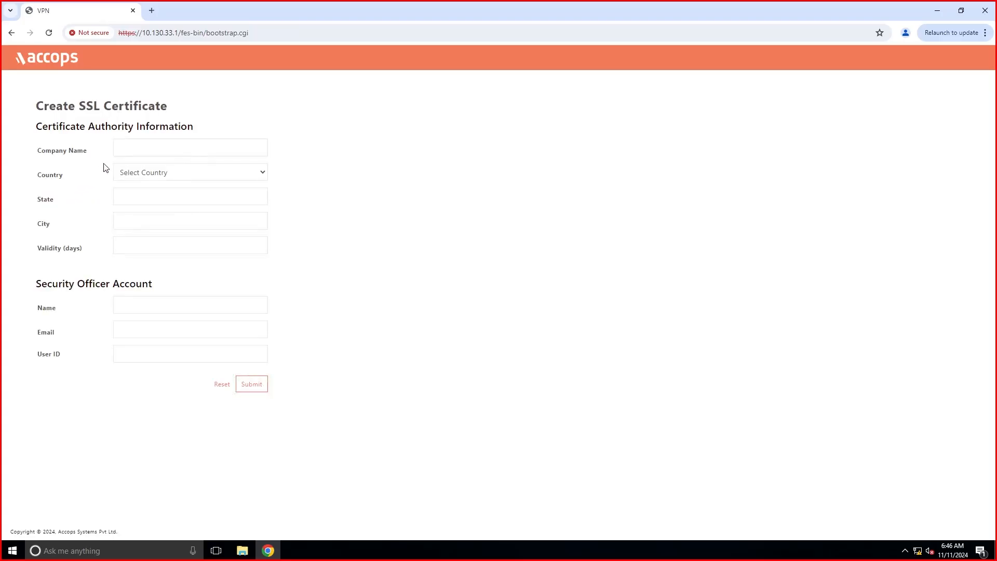
# Fill the SSL certificate with Accops, India, Maharashtra, Pune and 3650 days validity.
pyautogui.click(139, 152)
pyautogui.click(179, 177)
pyautogui.click(173, 173)
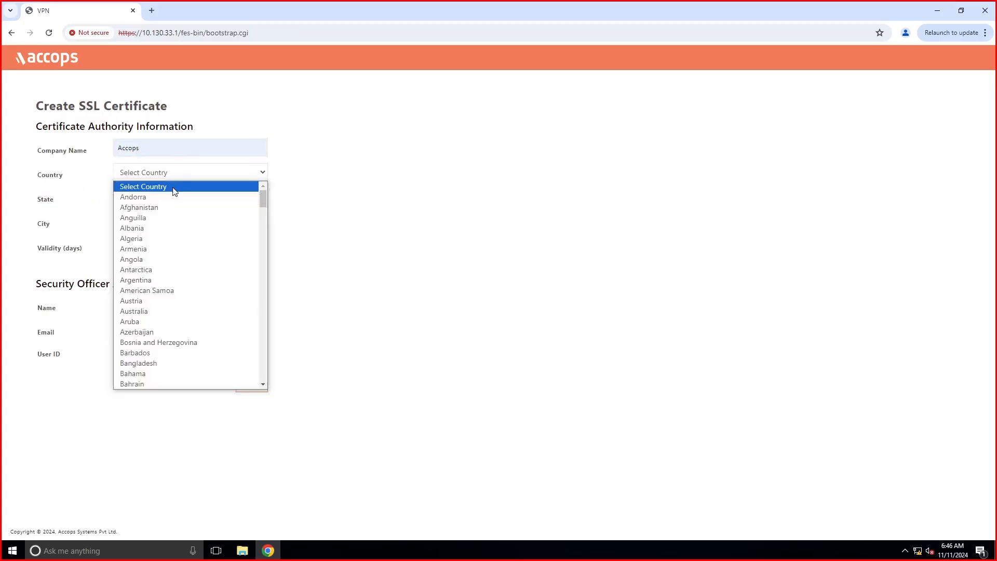
pyautogui.scroll(-10, 140, 343)
pyautogui.write('india')
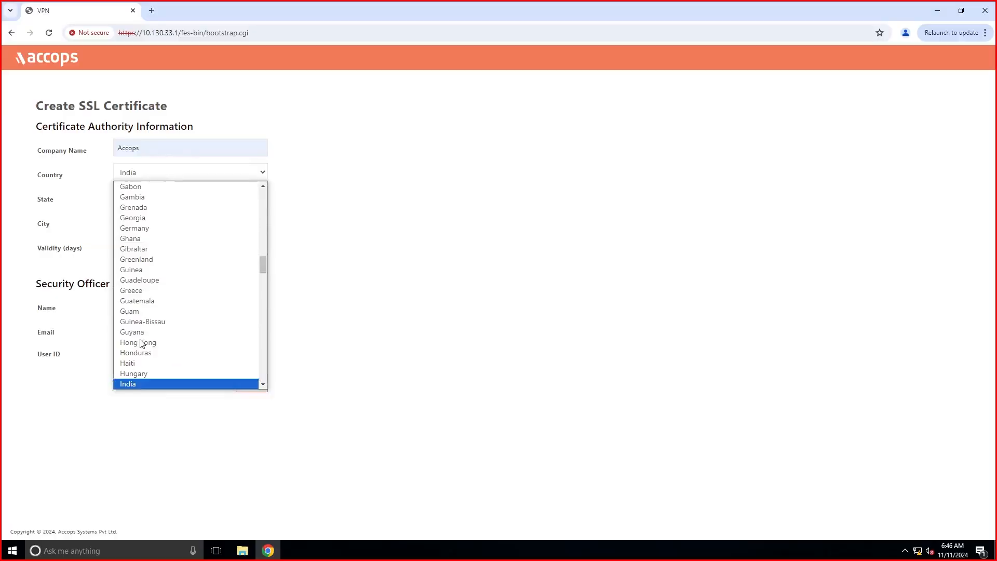
pyautogui.click(140, 385)
pyautogui.click(137, 197)
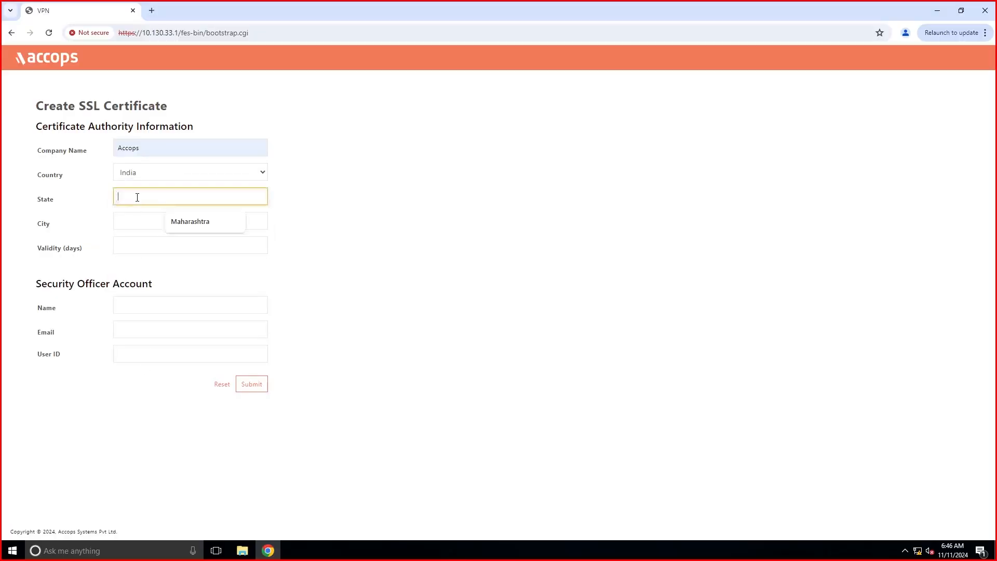
pyautogui.click(183, 224)
pyautogui.click(136, 221)
pyautogui.click(181, 249)
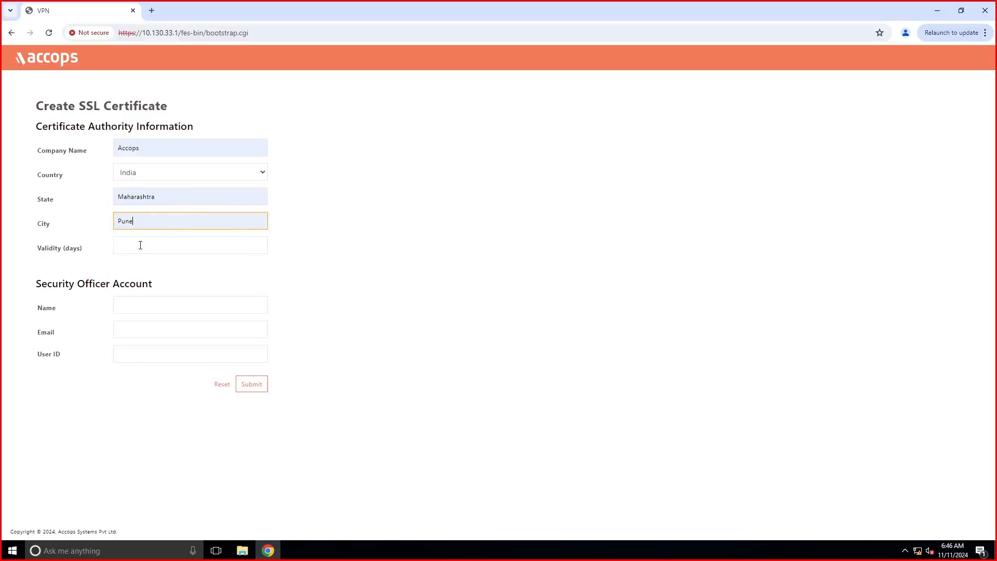
pyautogui.click(141, 244)
pyautogui.click(174, 271)
# Enter the security officer's name, e-mail and user ID, then submit the form.
pyautogui.click(134, 311)
pyautogui.click(187, 337)
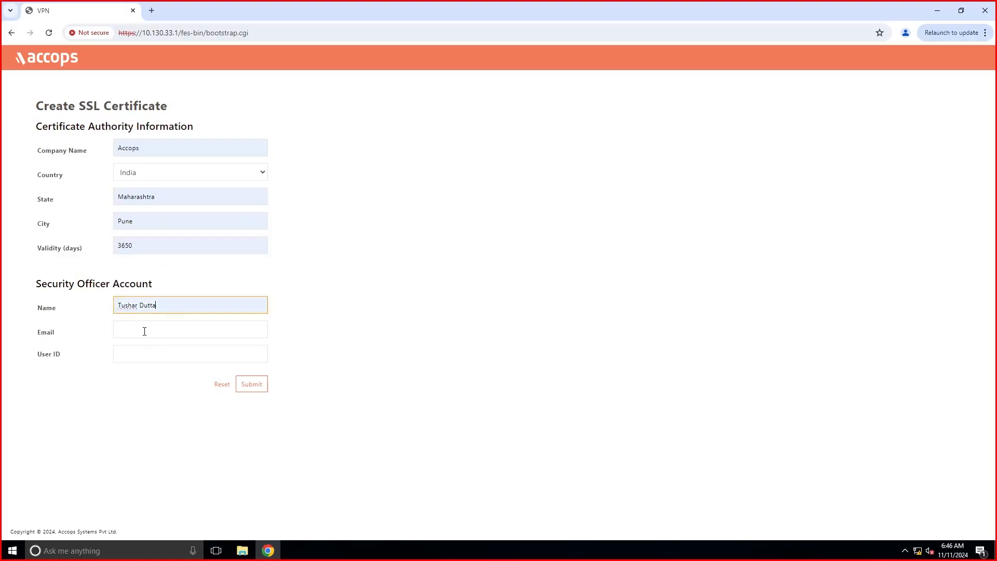
pyautogui.click(145, 329)
pyautogui.click(190, 359)
pyautogui.click(150, 354)
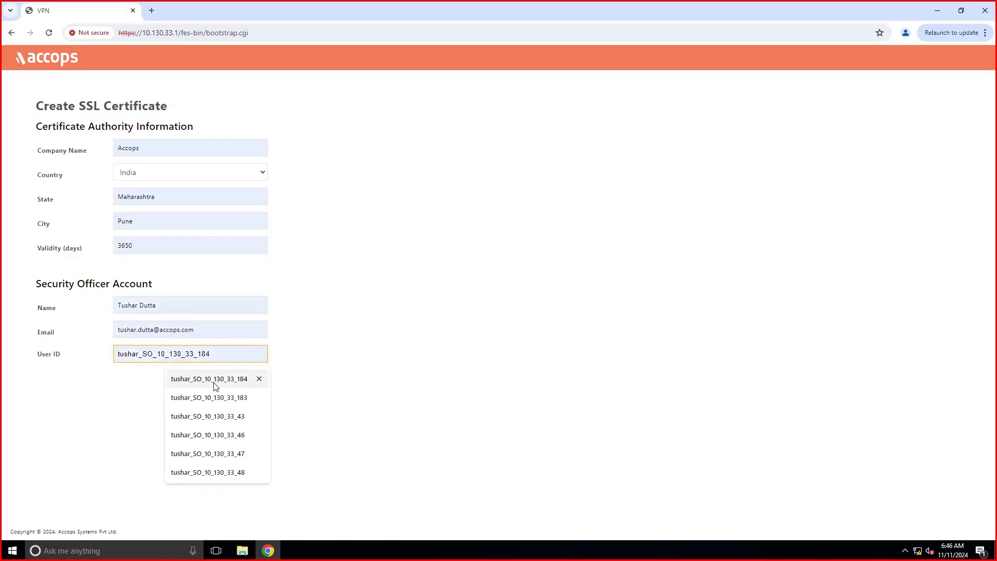
pyautogui.click(216, 381)
pyautogui.press('BackSpace')
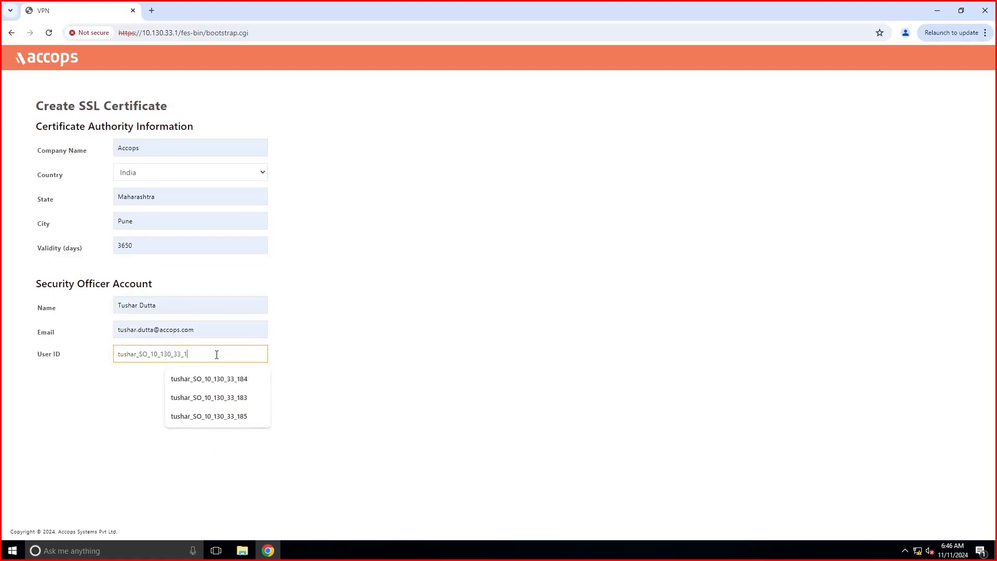
pyautogui.click(283, 373)
pyautogui.click(258, 387)
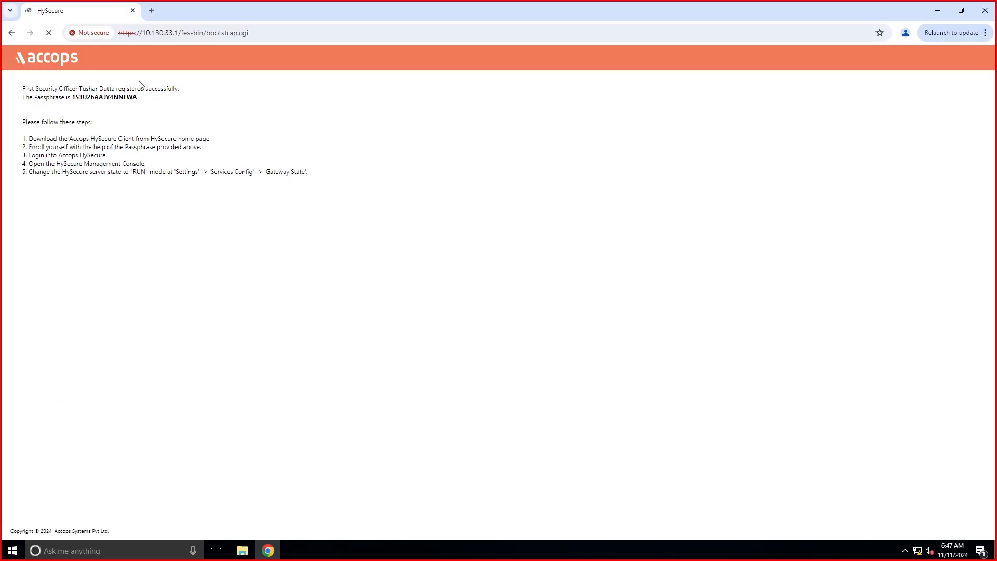
# Copy the generated passphrase and shrink the browser to reveal the desktop.
pyautogui.moveTo(137, 97); pyautogui.dragTo(72, 97)
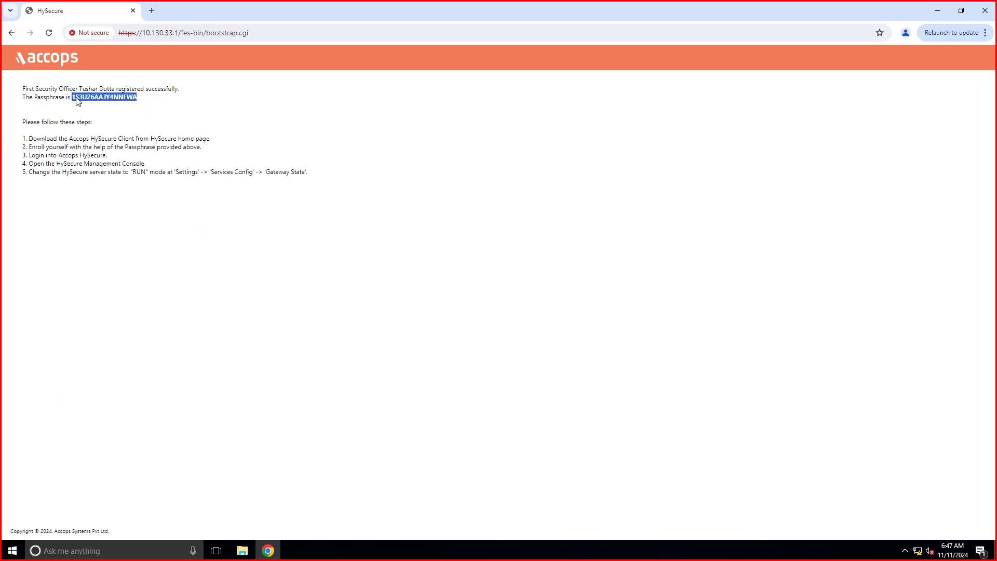
pyautogui.rightClick(78, 99)
pyautogui.click(103, 105)
pyautogui.moveTo(192, 16); pyautogui.dragTo(316, 27)
# Launch HySecure Client and set the server address to 10.130.33.1.
pyautogui.doubleClick(27, 182)
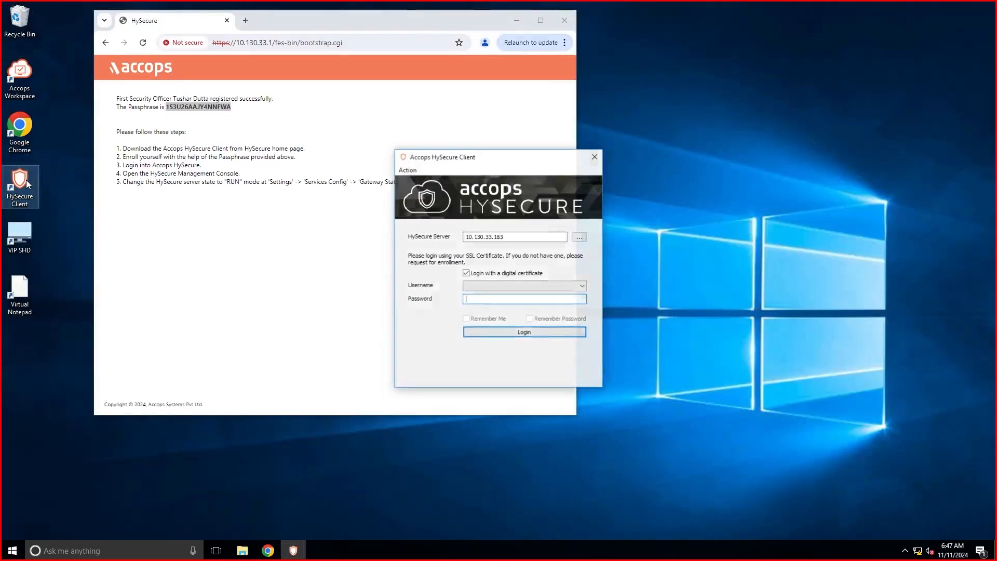
pyautogui.moveTo(505, 238); pyautogui.dragTo(498, 239)
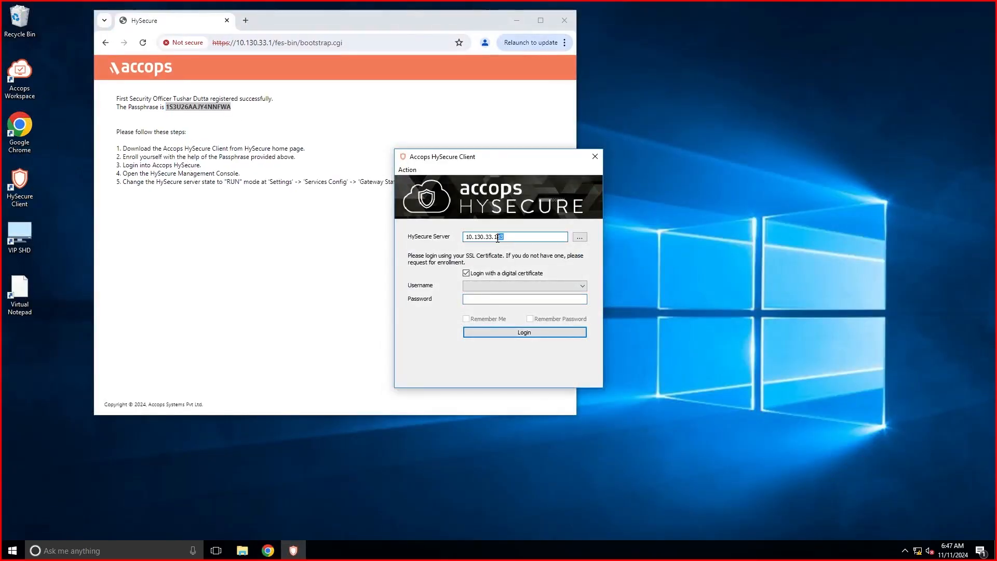
pyautogui.press('Down')
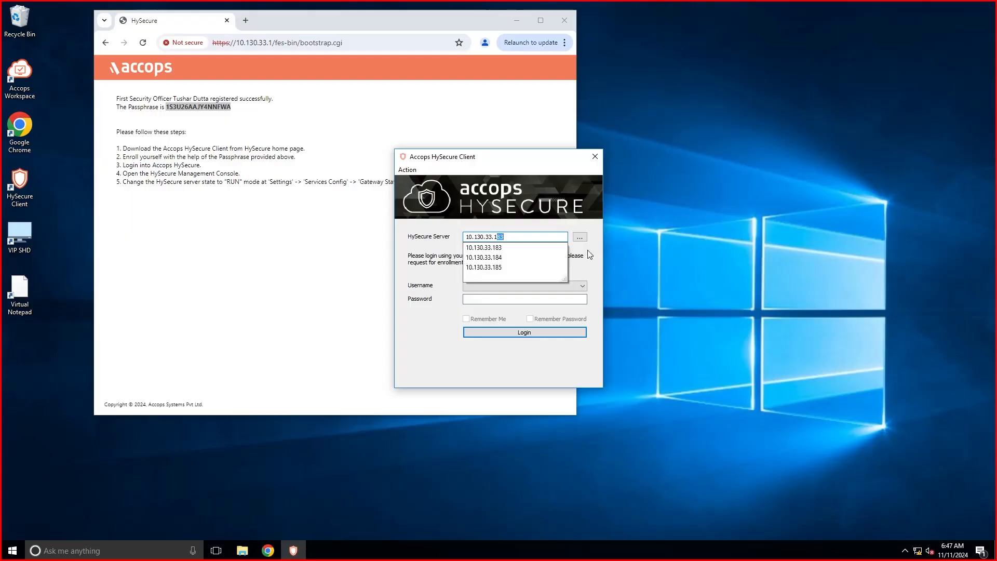
pyautogui.press('BackSpace')
pyautogui.click(583, 238)
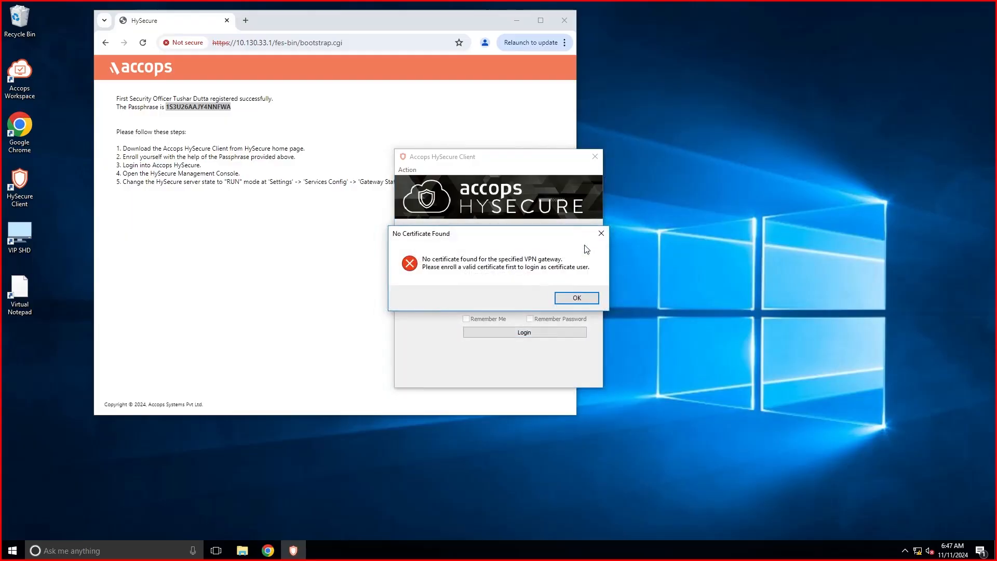
pyautogui.click(585, 297)
# Attempt client SSL certificate enrollment with the pasted passphrase, which fails.
pyautogui.click(408, 170)
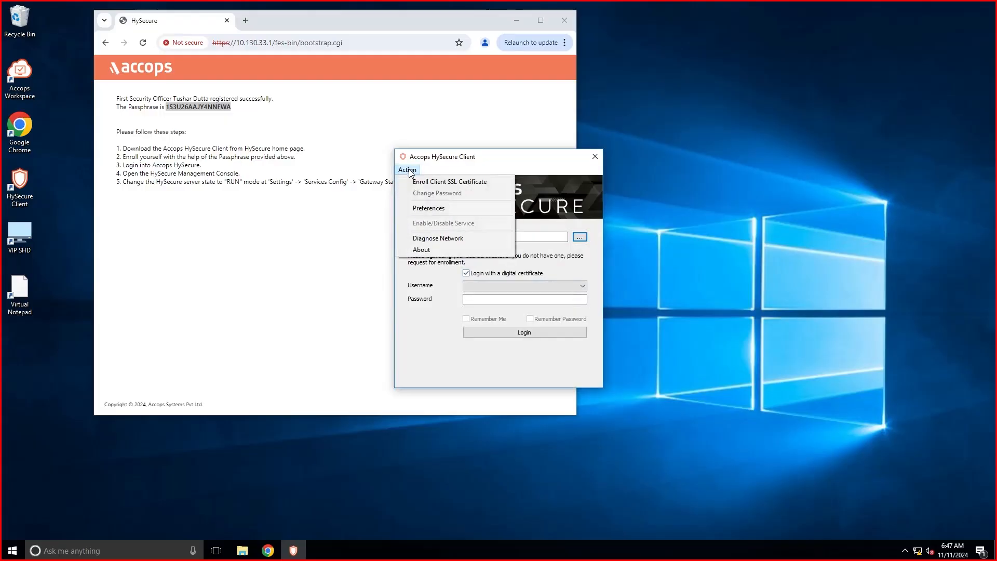
pyautogui.click(465, 236)
pyautogui.rightClick(473, 243)
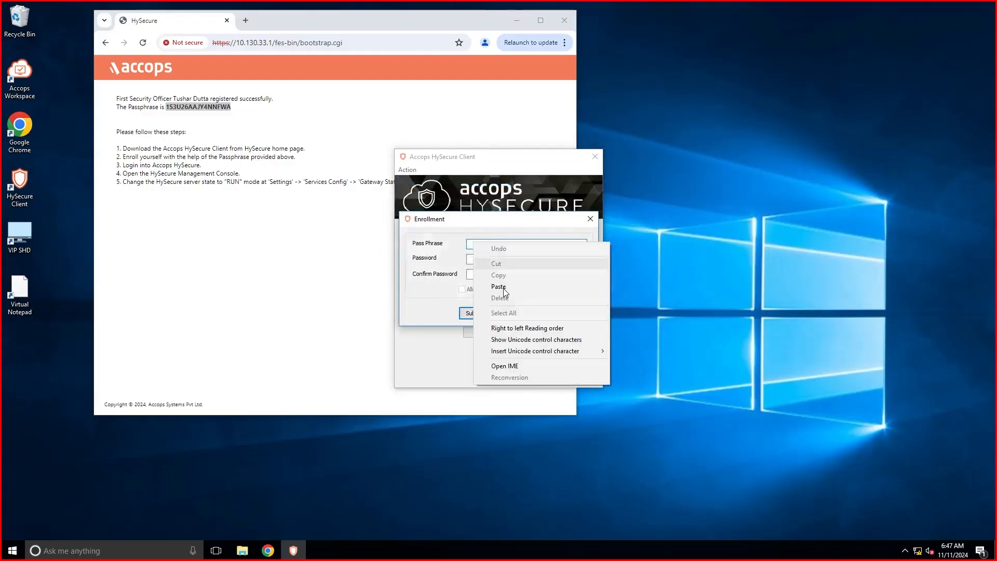
pyautogui.click(507, 286)
pyautogui.click(487, 257)
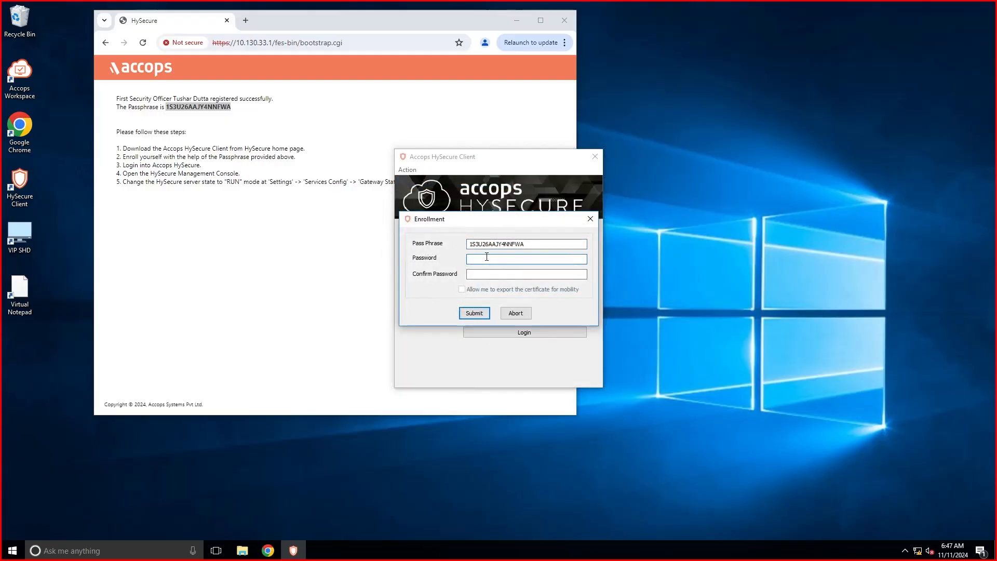
pyautogui.write('••')
pyautogui.click(504, 276)
pyautogui.write('•')
pyautogui.click(483, 312)
pyautogui.click(452, 337)
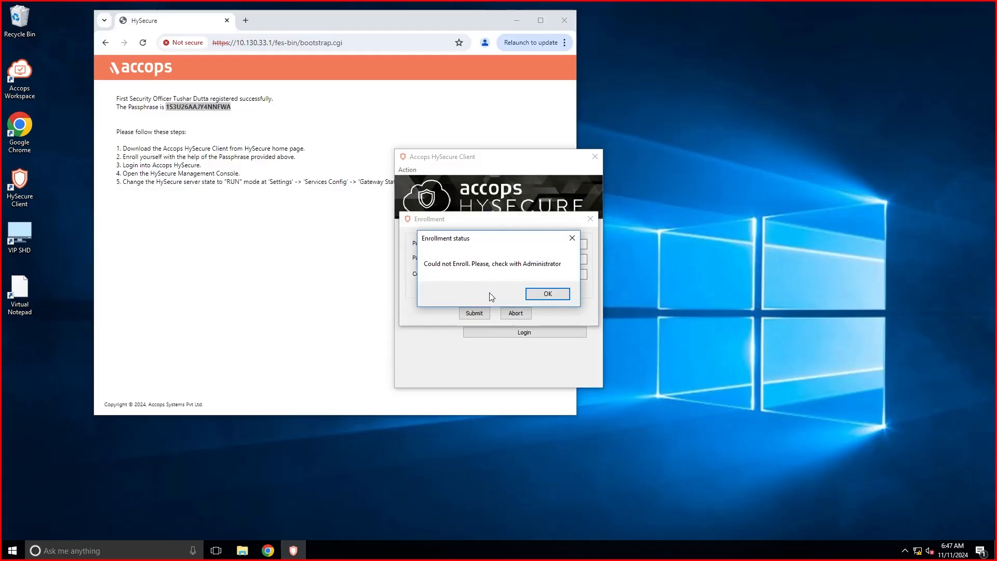
pyautogui.press('Return')
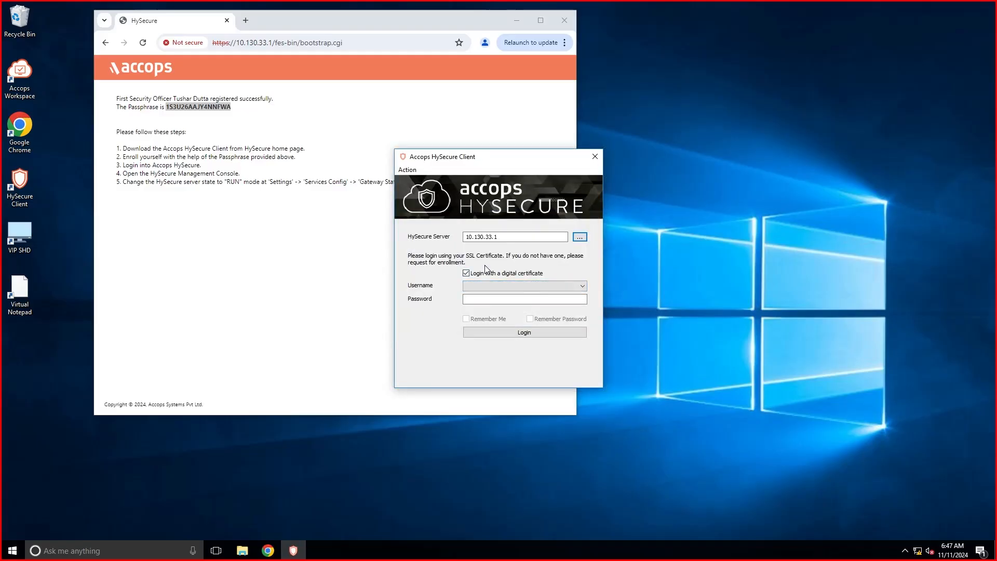
# Re-enroll with the passphrase and a new password, then log in to the gateway.
pyautogui.click(408, 169)
pyautogui.click(426, 181)
pyautogui.hotkey('ctrl', 'v')
pyautogui.press('Tab')
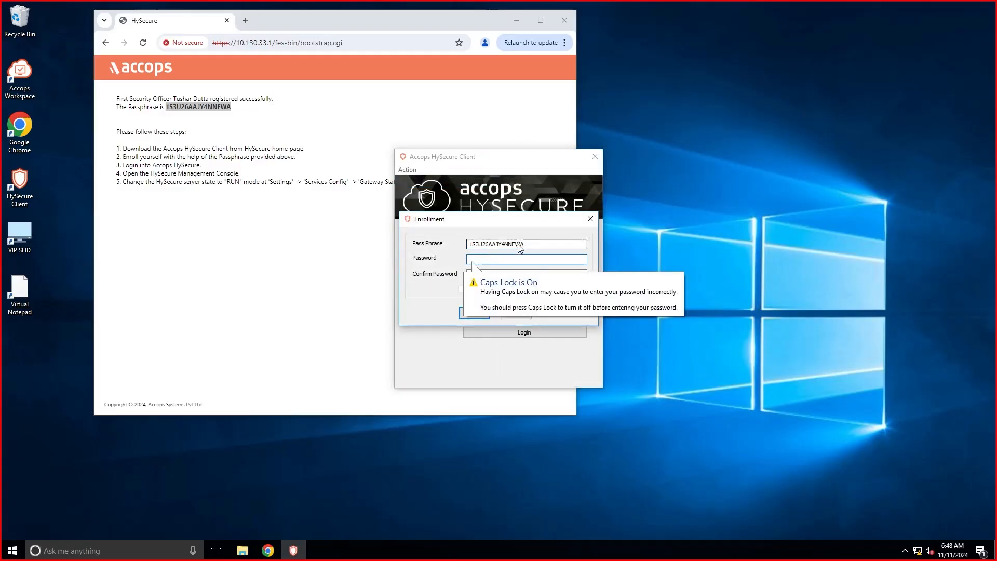
pyautogui.press('capslock')
pyautogui.write('Admin@123')
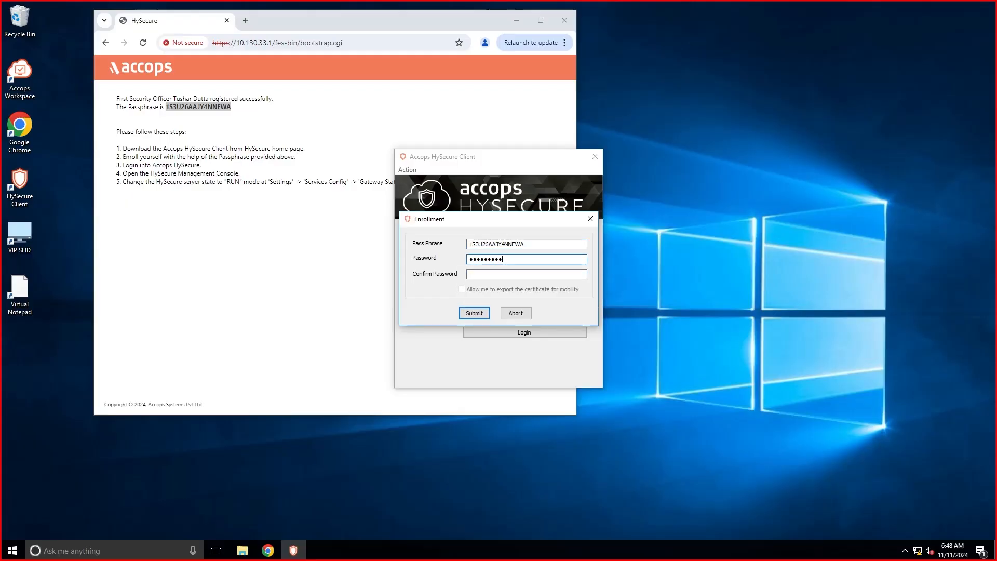
pyautogui.press('Tab')
pyautogui.write('Admin@123')
pyautogui.click(473, 313)
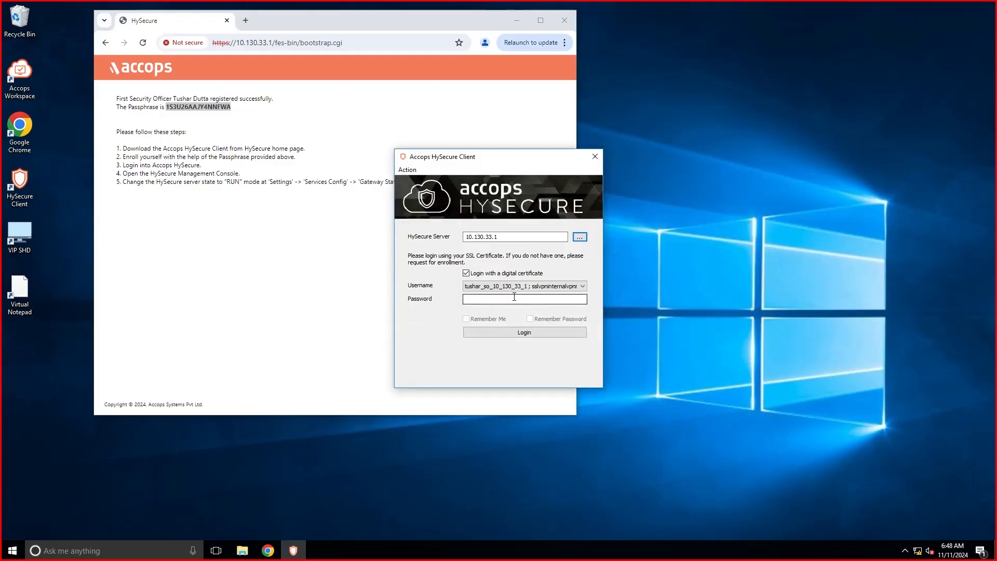
pyautogui.click(514, 299)
pyautogui.write('Admin@123')
pyautogui.click(525, 332)
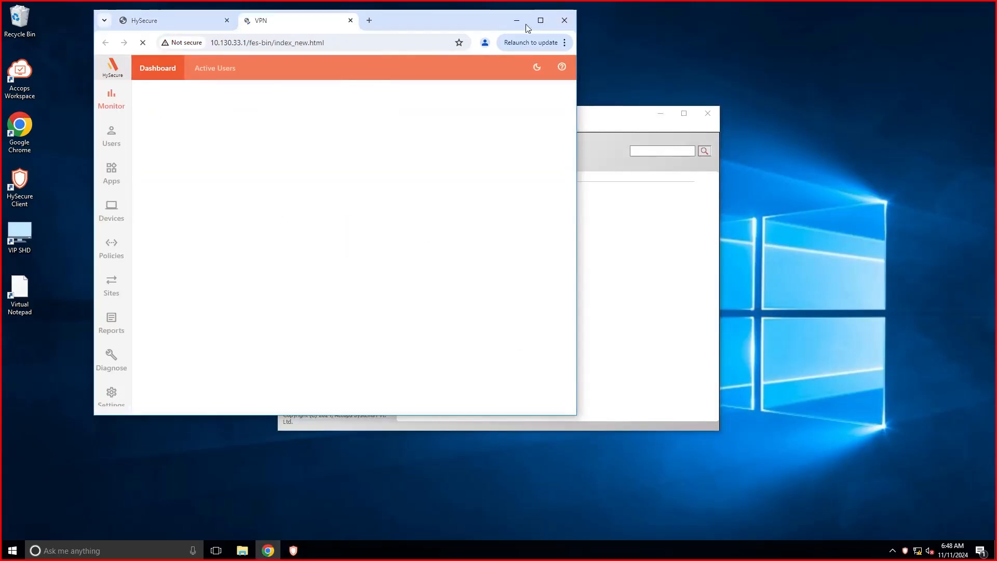
# Set Gateway State to Run State under Services Config, apply and confirm, then open user management.
pyautogui.click(541, 20)
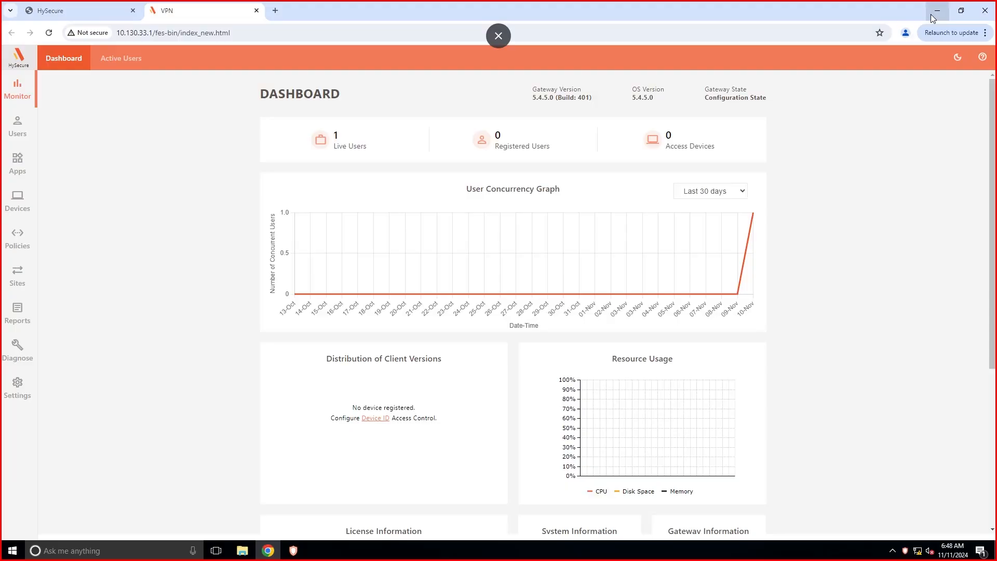
pyautogui.click(17, 387)
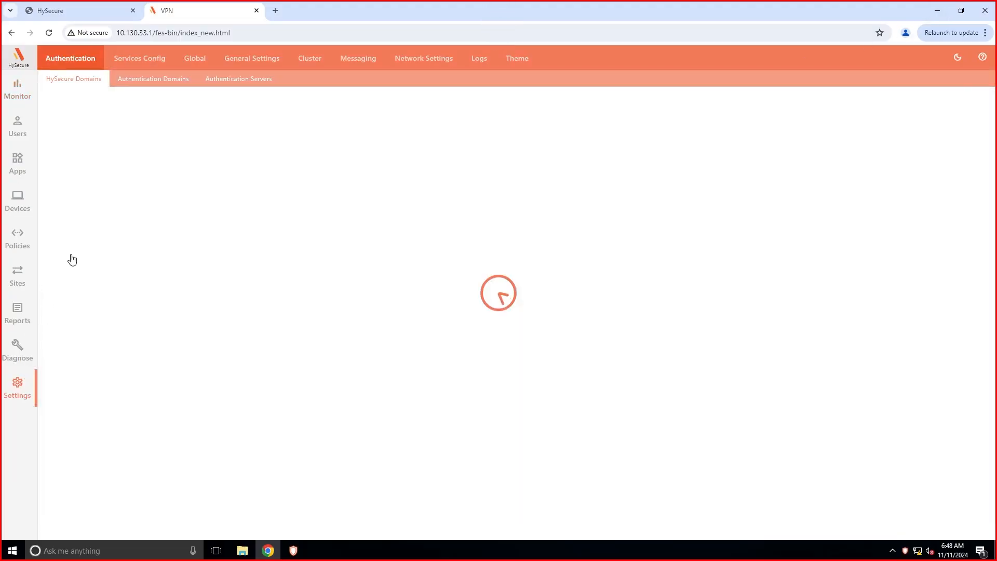
pyautogui.click(196, 60)
pyautogui.click(242, 58)
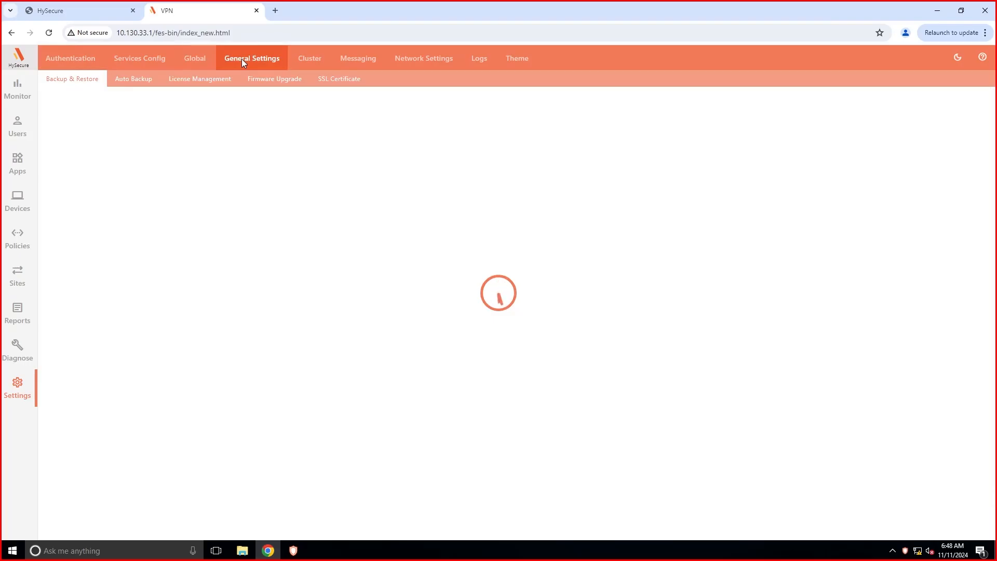
pyautogui.click(197, 59)
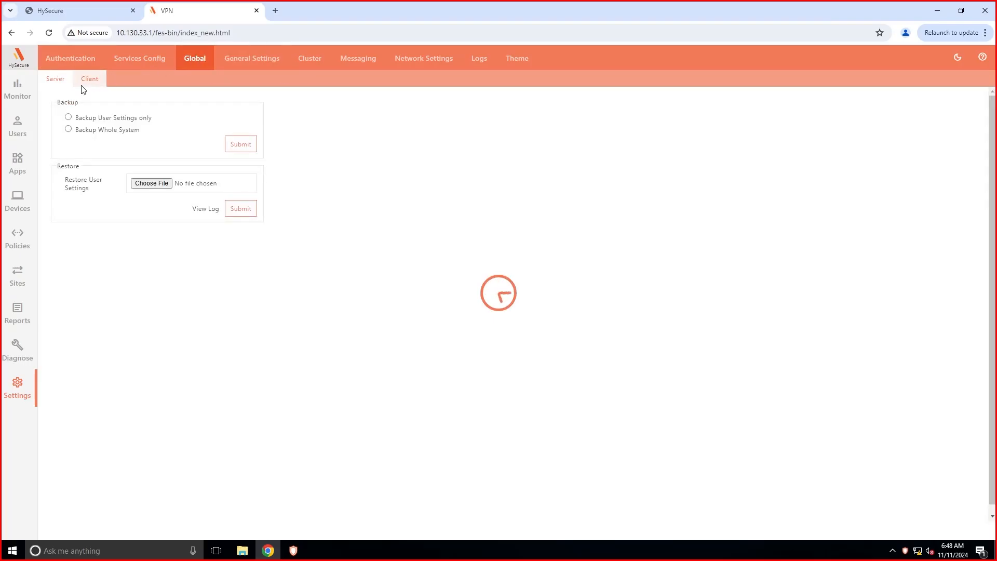
pyautogui.click(139, 58)
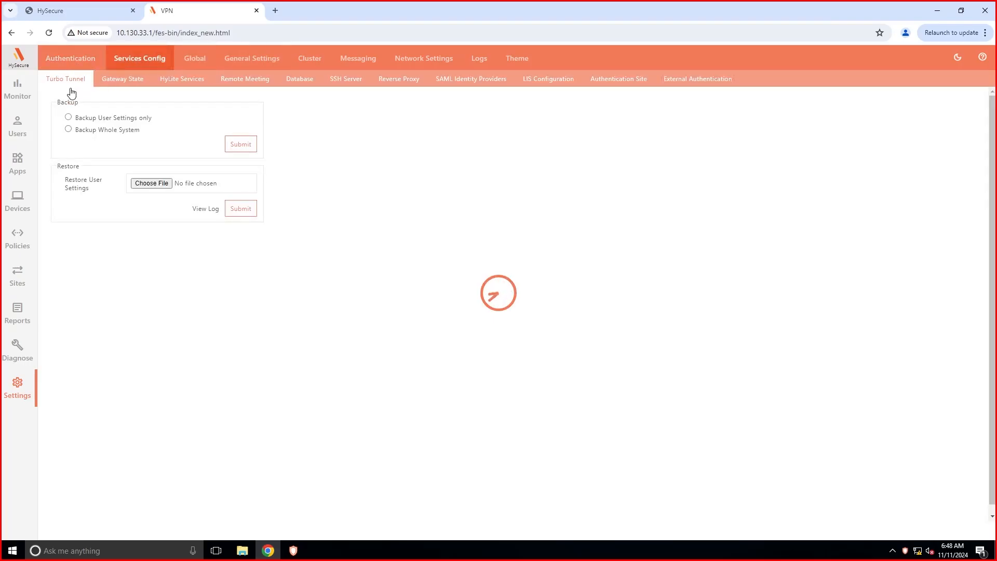
pyautogui.click(117, 82)
pyautogui.click(68, 125)
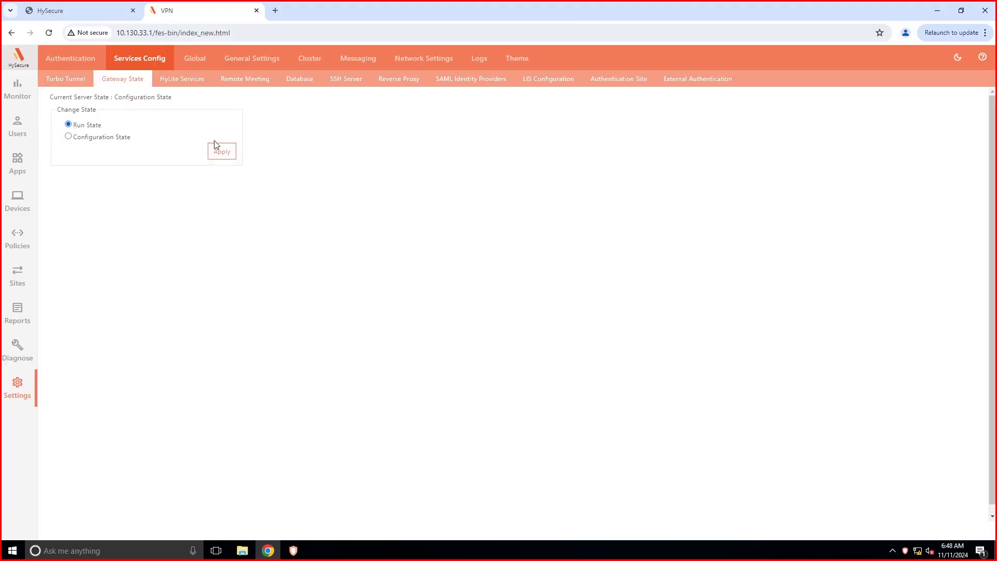
pyautogui.click(222, 152)
pyautogui.click(545, 109)
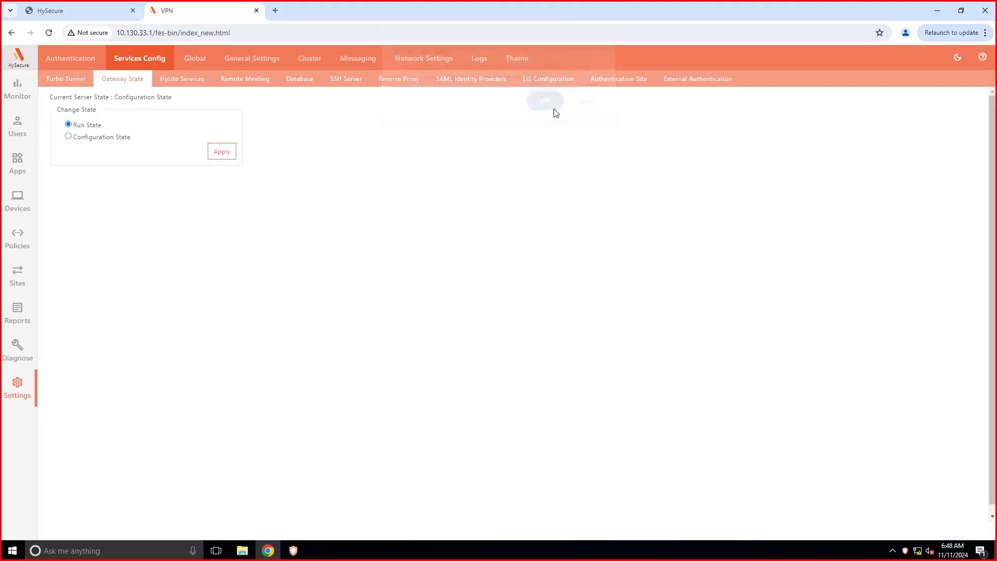
pyautogui.click(312, 525)
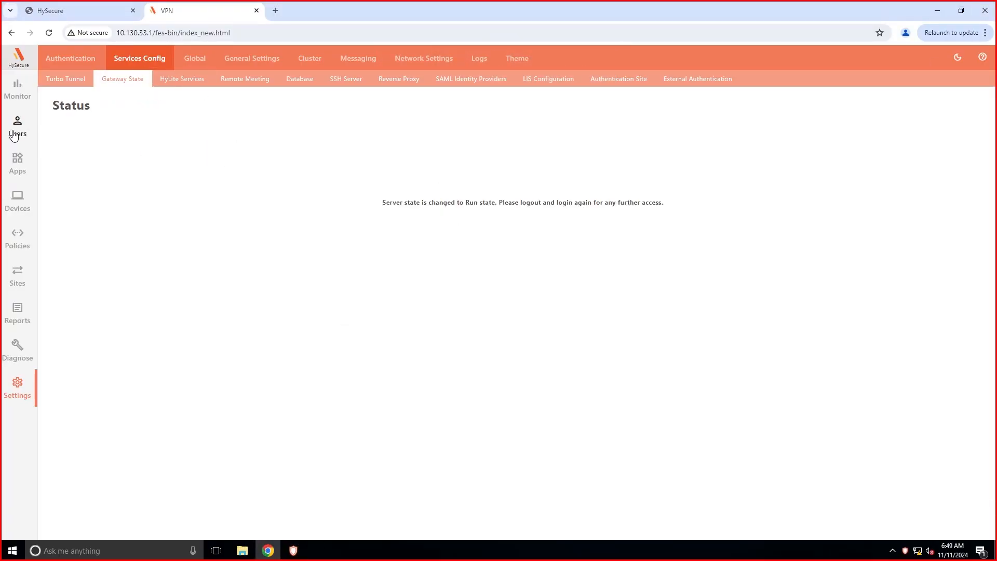
pyautogui.click(15, 134)
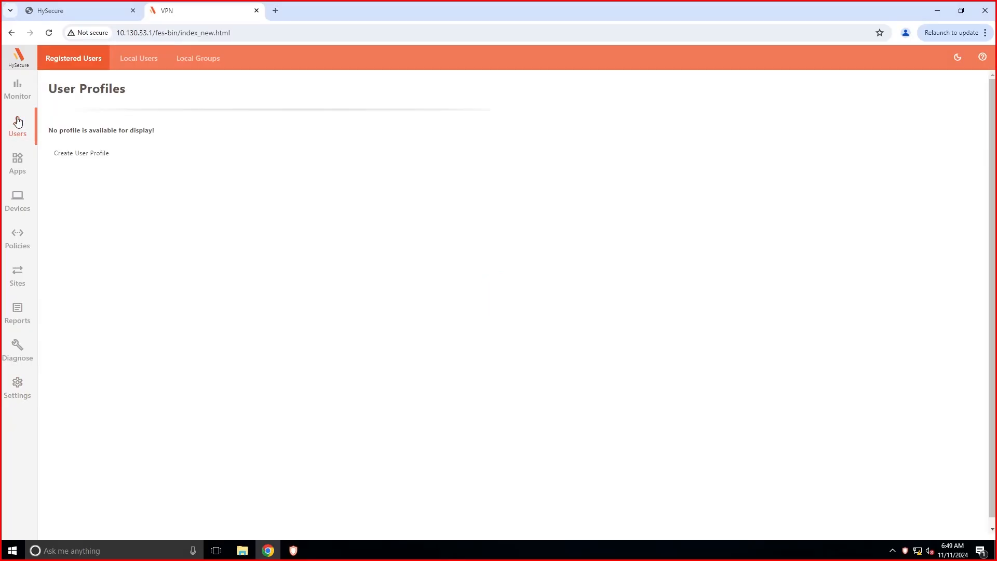
# Create the high-security local user group SO_Admin_Group.
pyautogui.click(201, 59)
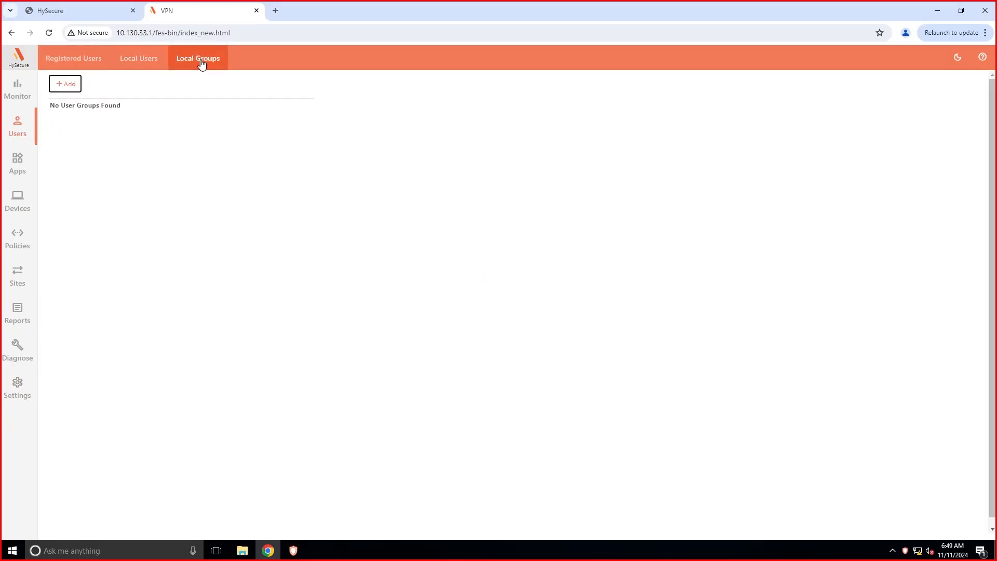
pyautogui.click(65, 83)
pyautogui.write('SO_Admin_Group')
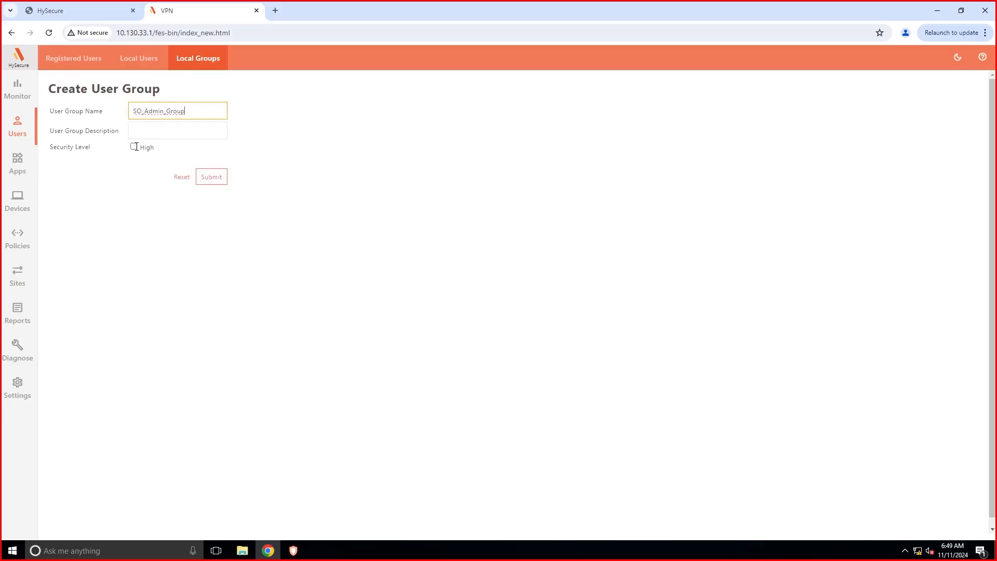
pyautogui.click(134, 148)
pyautogui.click(218, 177)
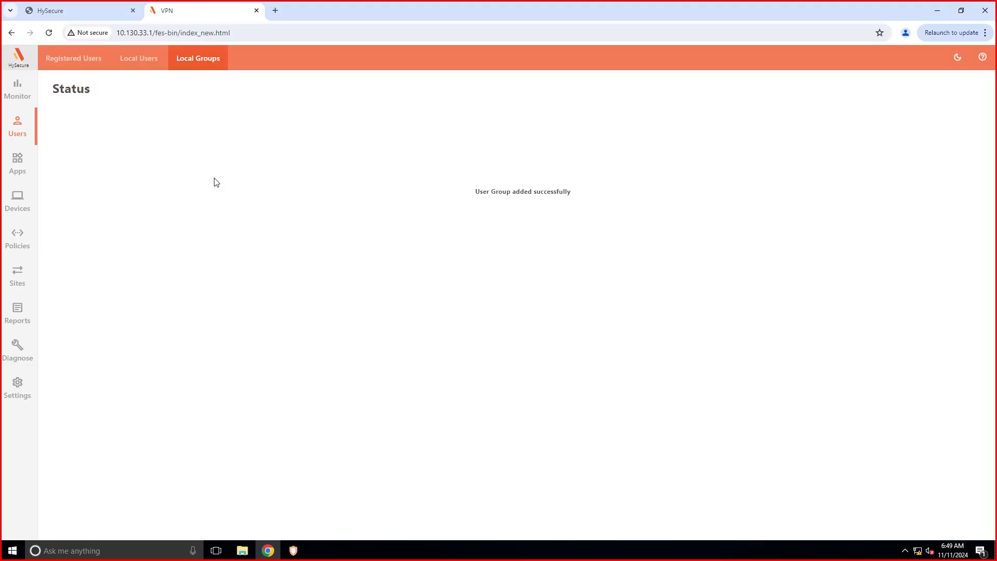
# Subscribe the security officer account to SO_Admin_Group and save the user.
pyautogui.click(145, 58)
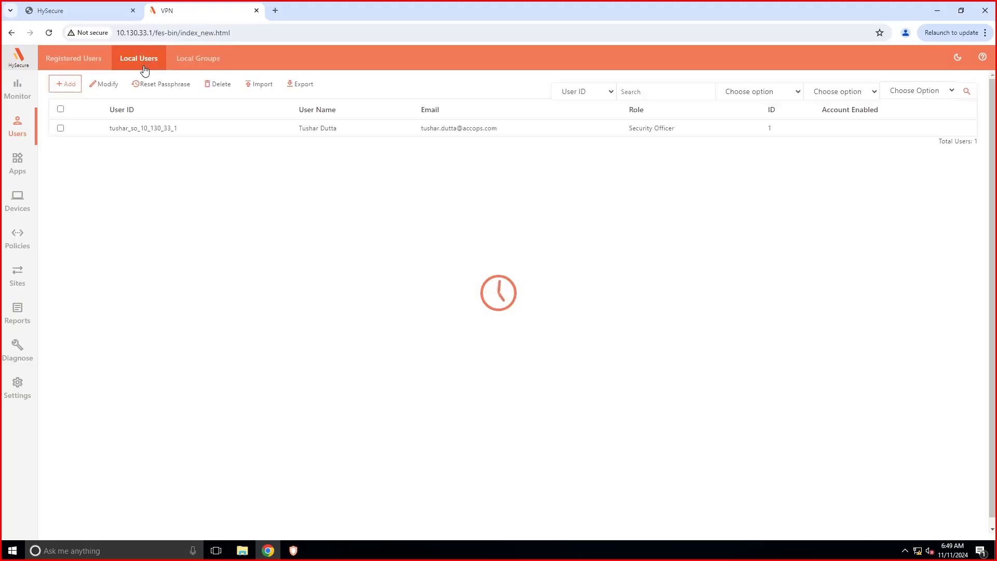
pyautogui.click(60, 128)
pyautogui.click(106, 89)
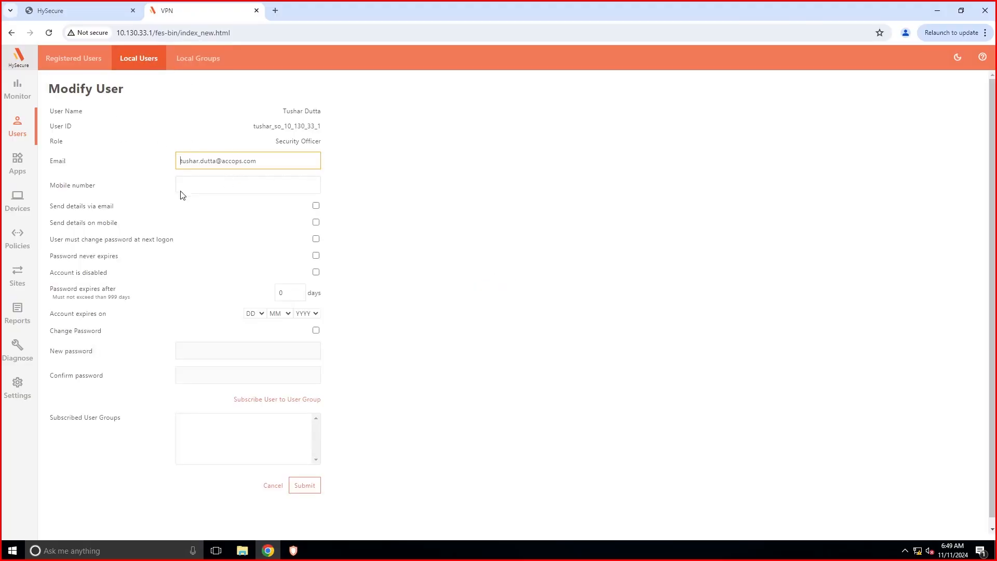
pyautogui.click(271, 401)
pyautogui.click(78, 81)
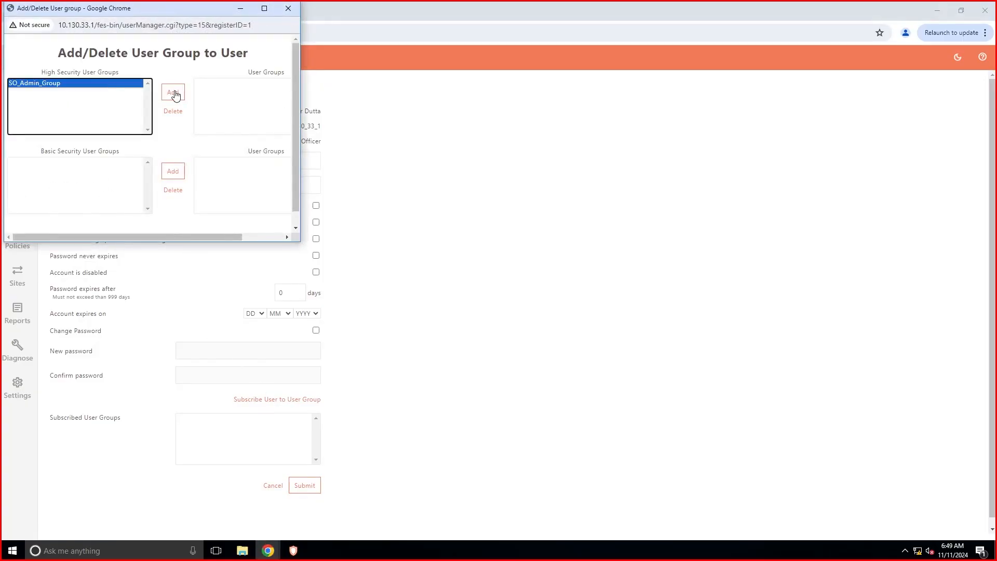
pyautogui.click(174, 92)
pyautogui.scroll(-1, 298, 237)
pyautogui.moveTo(298, 236); pyautogui.dragTo(509, 346)
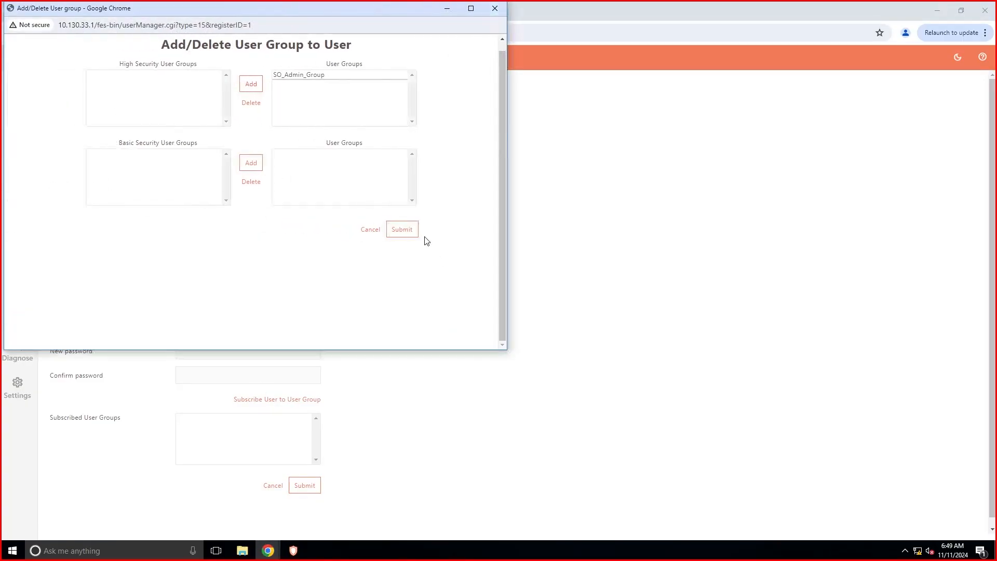
pyautogui.click(404, 228)
pyautogui.click(312, 488)
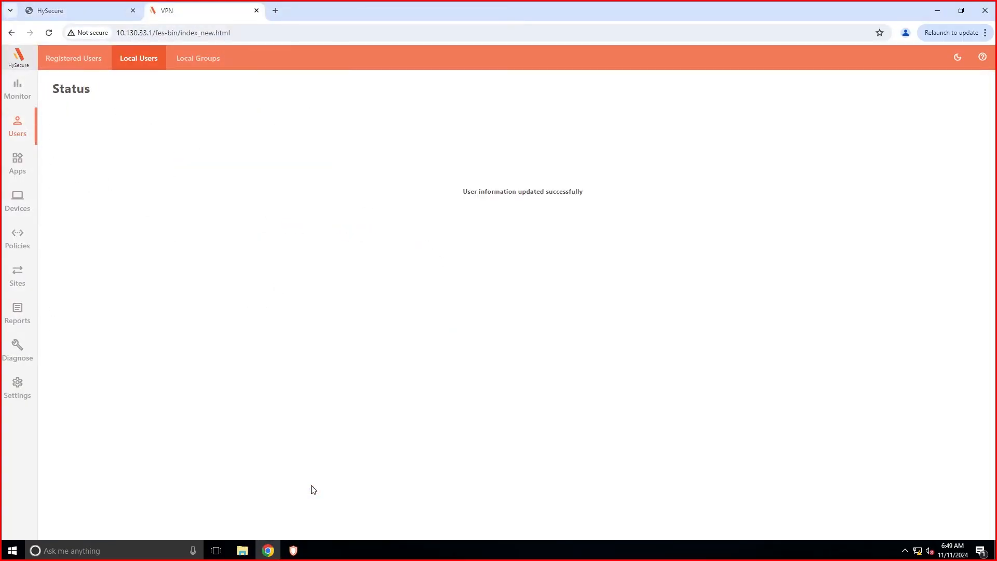
pyautogui.click(18, 167)
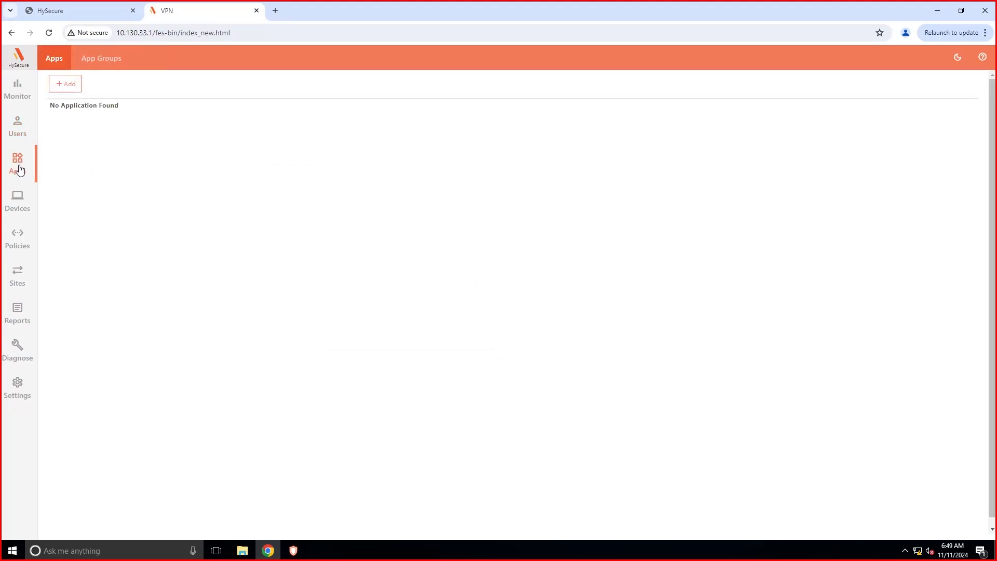
# Add the application group SO_App_Group with High security enabled.
pyautogui.click(106, 63)
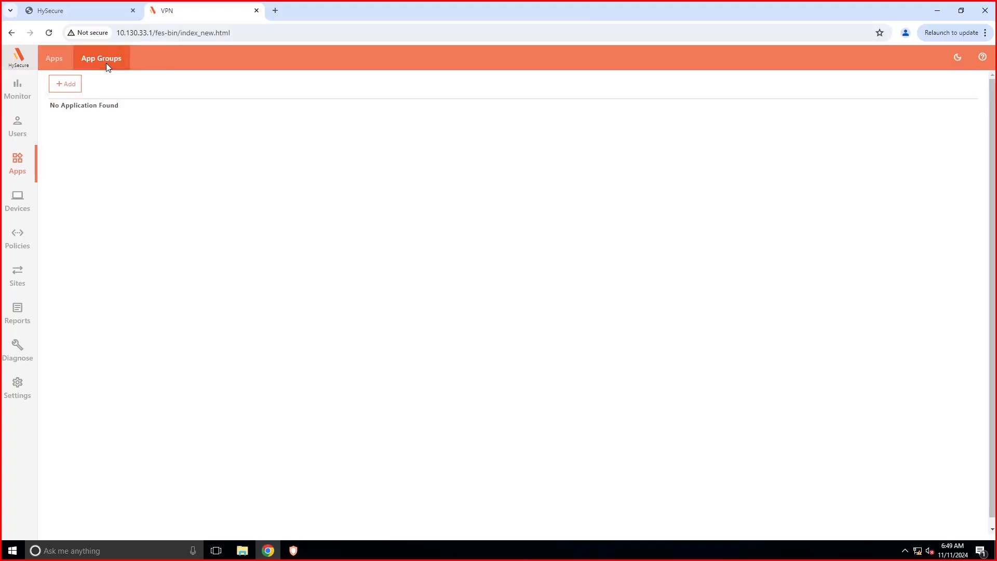
pyautogui.click(68, 84)
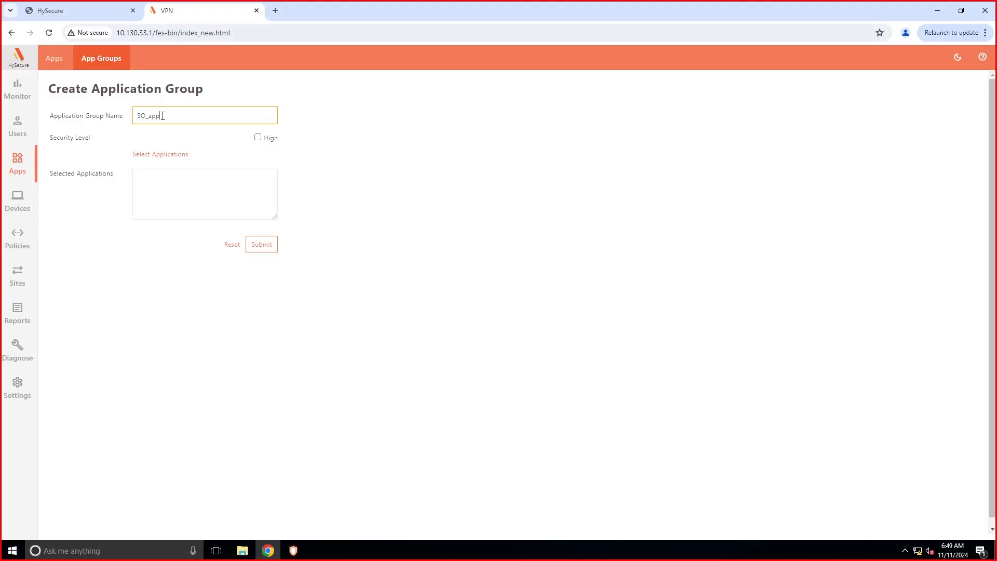
pyautogui.press('BackSpace')
pyautogui.press('BackSpace')
pyautogui.press('BackSpace')
pyautogui.click(273, 139)
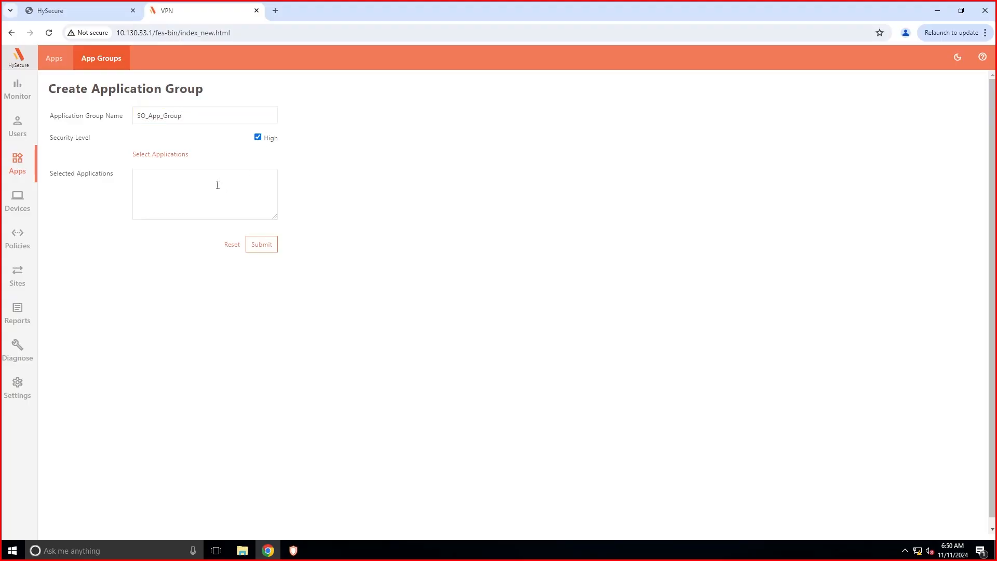
pyautogui.click(271, 248)
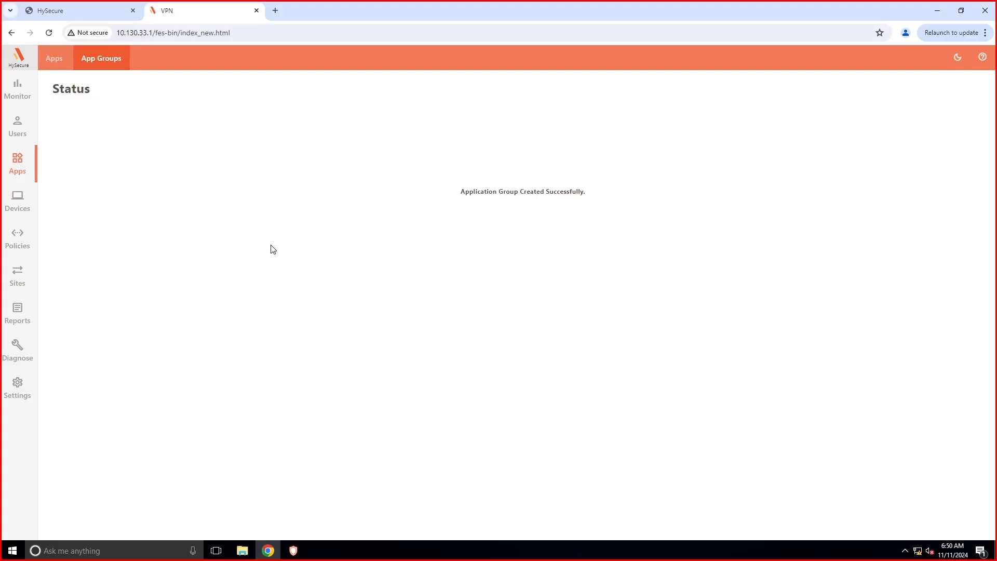
pyautogui.click(21, 166)
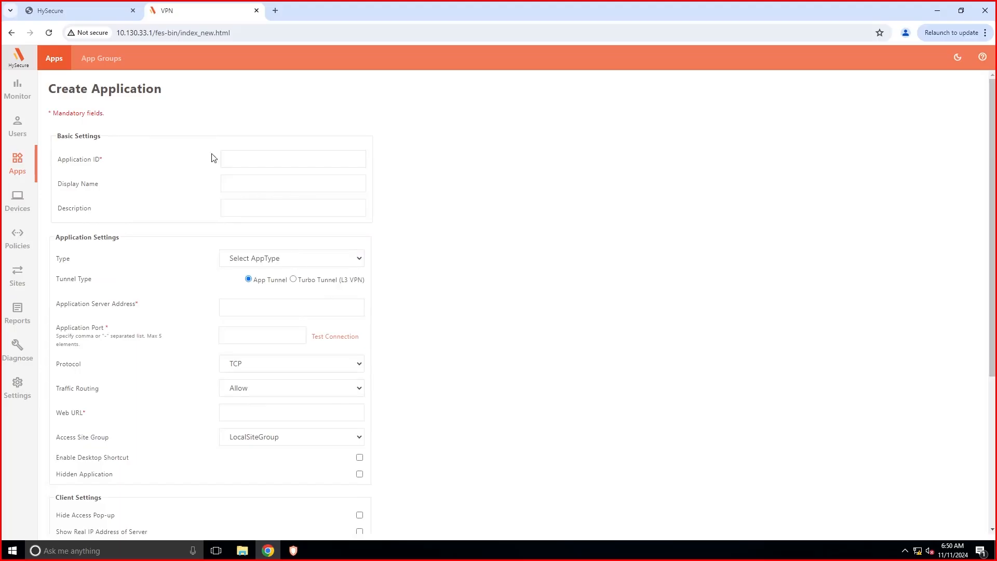
# Enter 'VIP App' as the application ID and display name, with type HTTP.
pyautogui.click(235, 161)
pyautogui.click(260, 184)
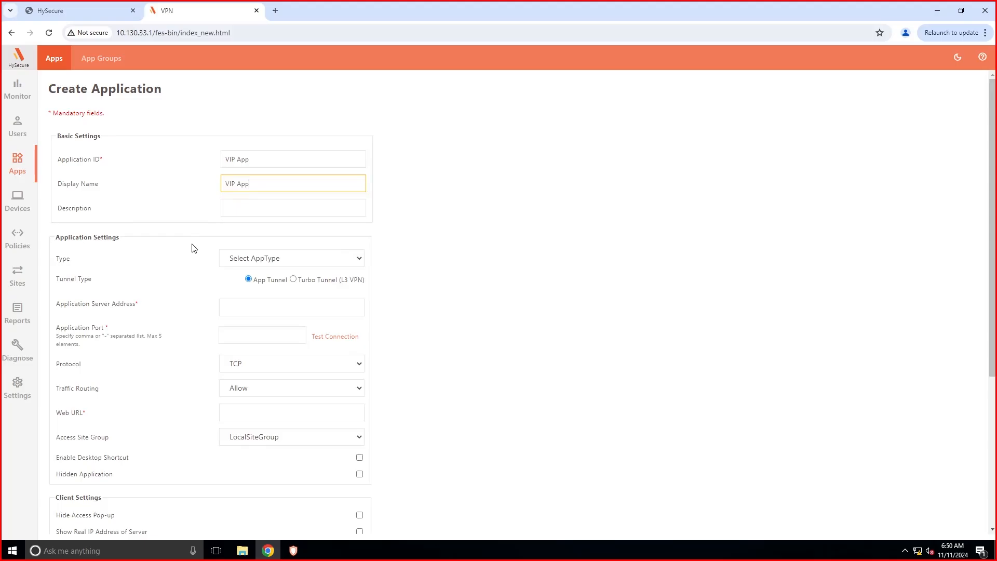
pyautogui.click(104, 551)
pyautogui.click(527, 360)
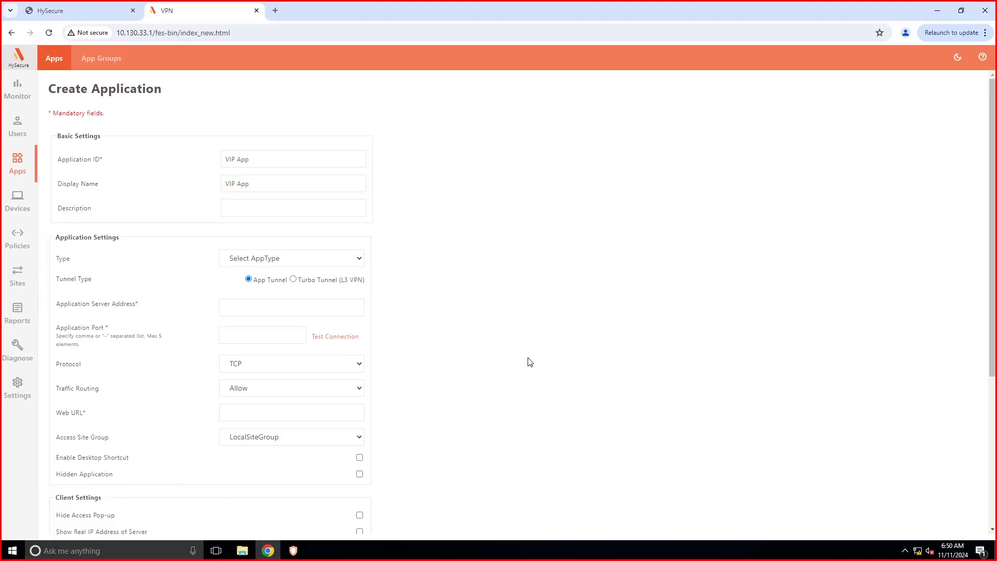
pyautogui.click(283, 307)
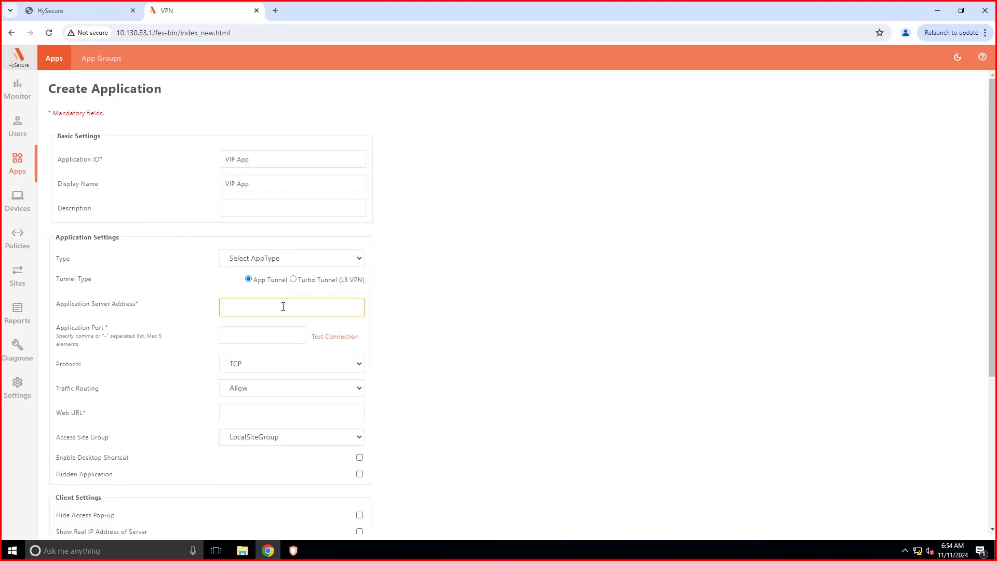
pyautogui.click(291, 259)
pyautogui.click(247, 284)
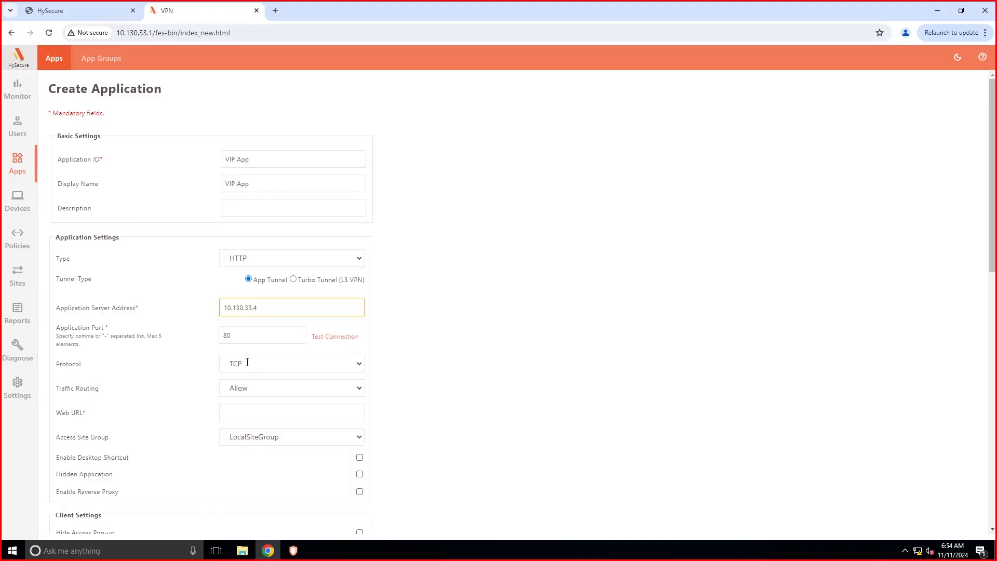
pyautogui.moveTo(266, 311); pyautogui.dragTo(216, 311)
pyautogui.rightClick(236, 311)
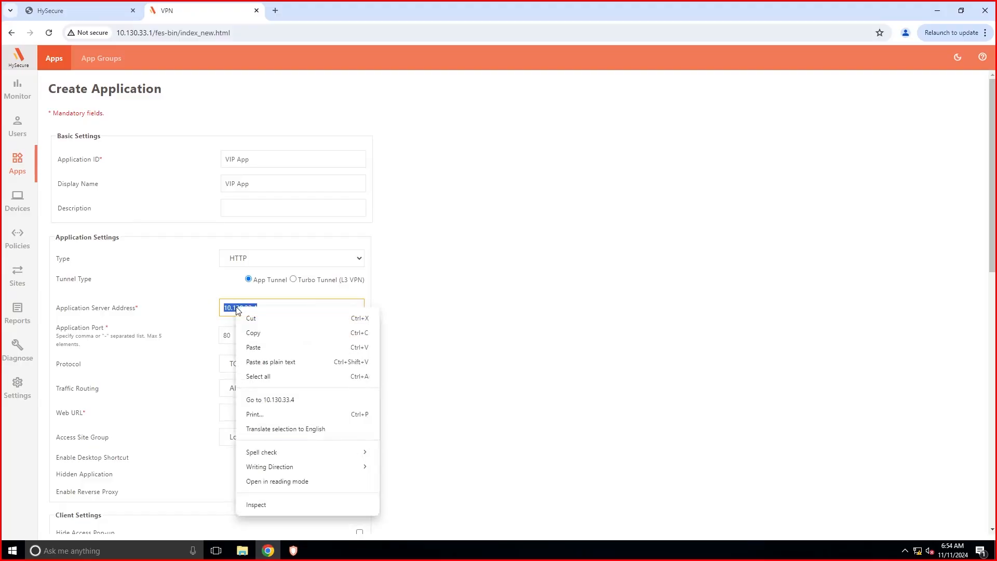
pyautogui.click(253, 333)
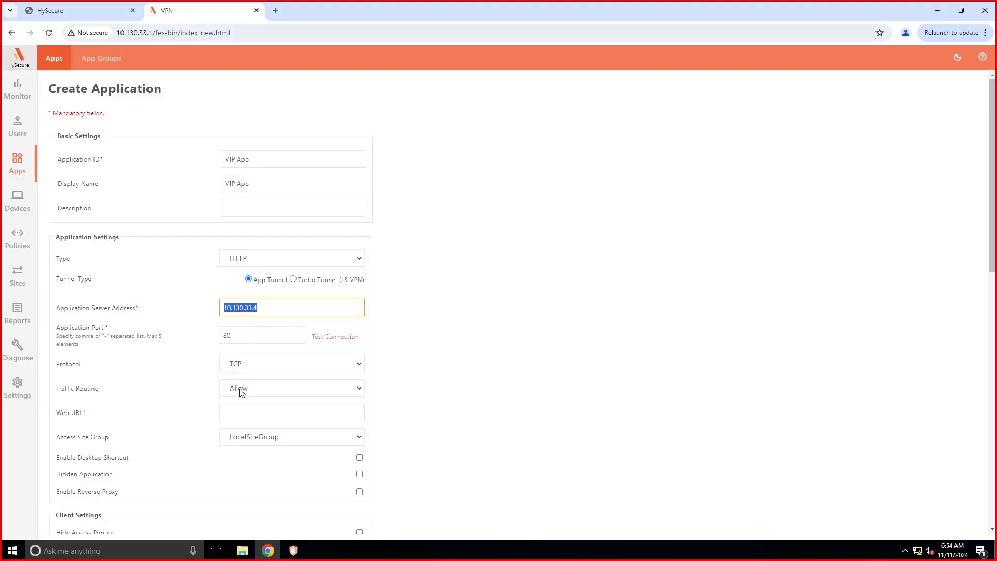
pyautogui.click(241, 412)
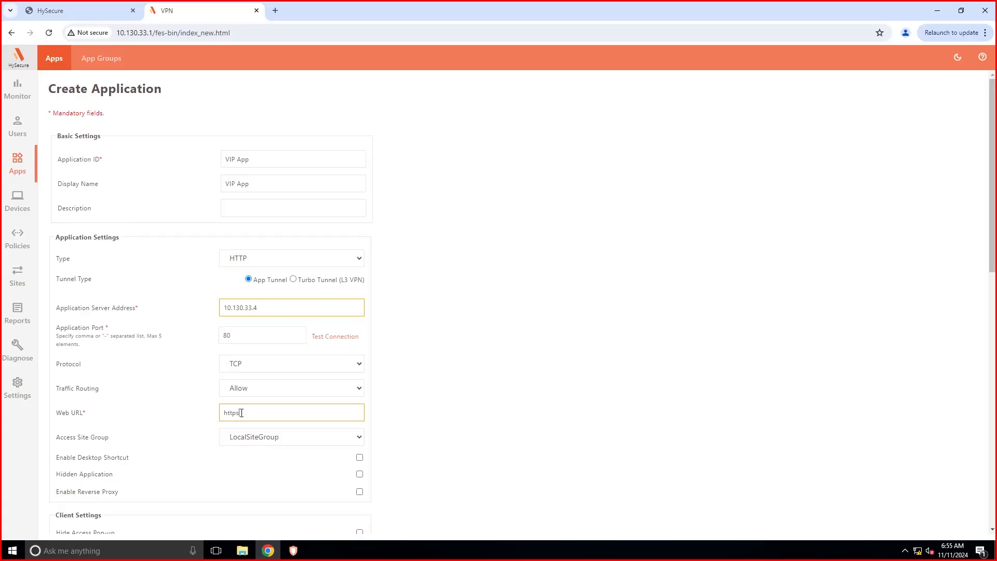
pyautogui.hotkey('ctrl', 'v')
pyautogui.write(':3636/secure/global_settings.php')
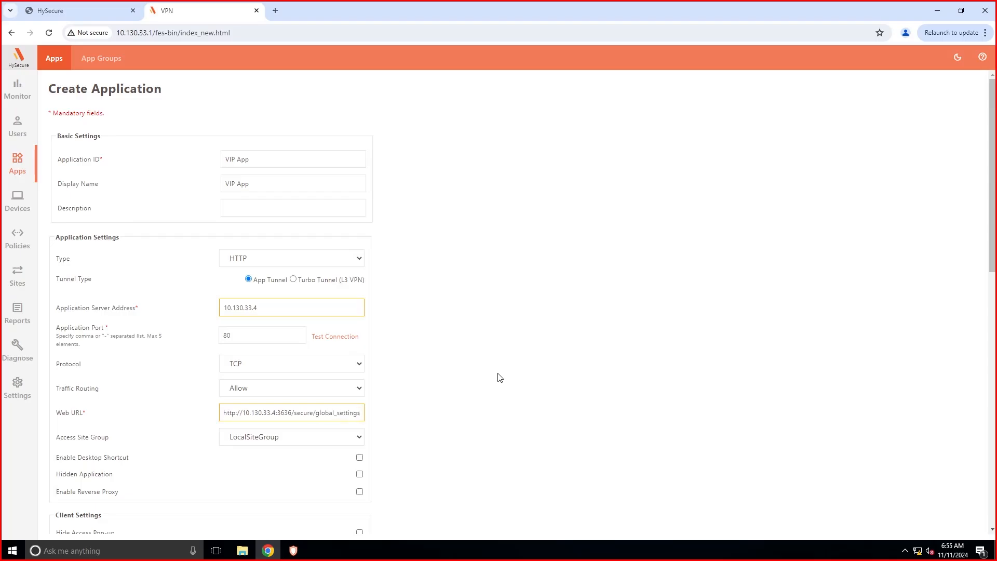
# Map the application to the high-security group SO_App_Group.
pyautogui.scroll(-10, 491, 395)
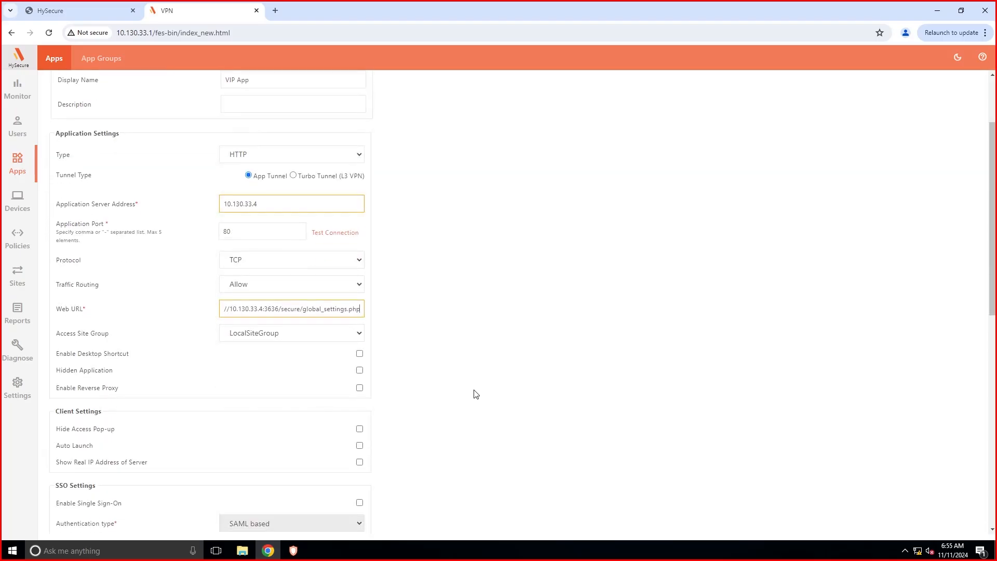
pyautogui.scroll(-2, 455, 372)
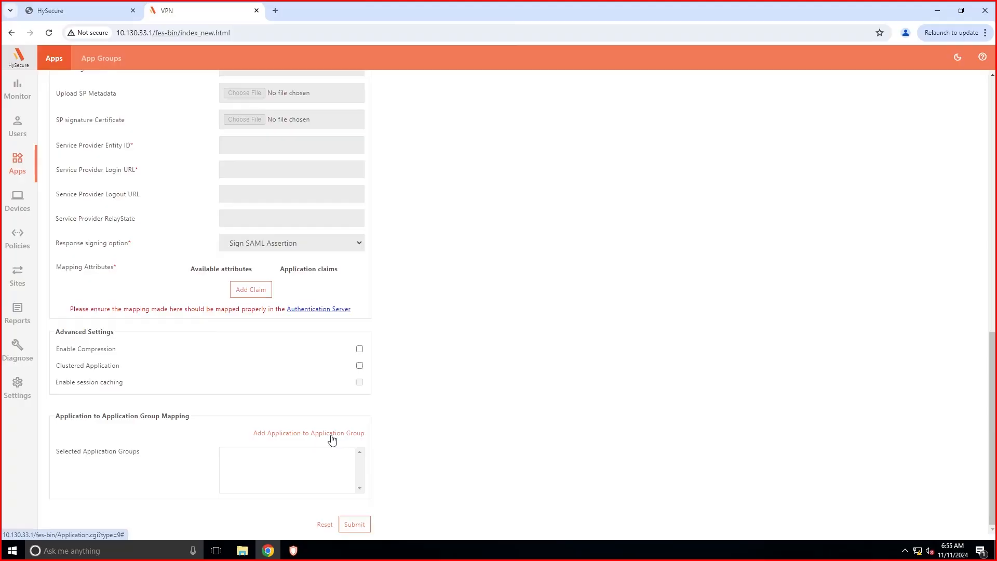
pyautogui.click(331, 433)
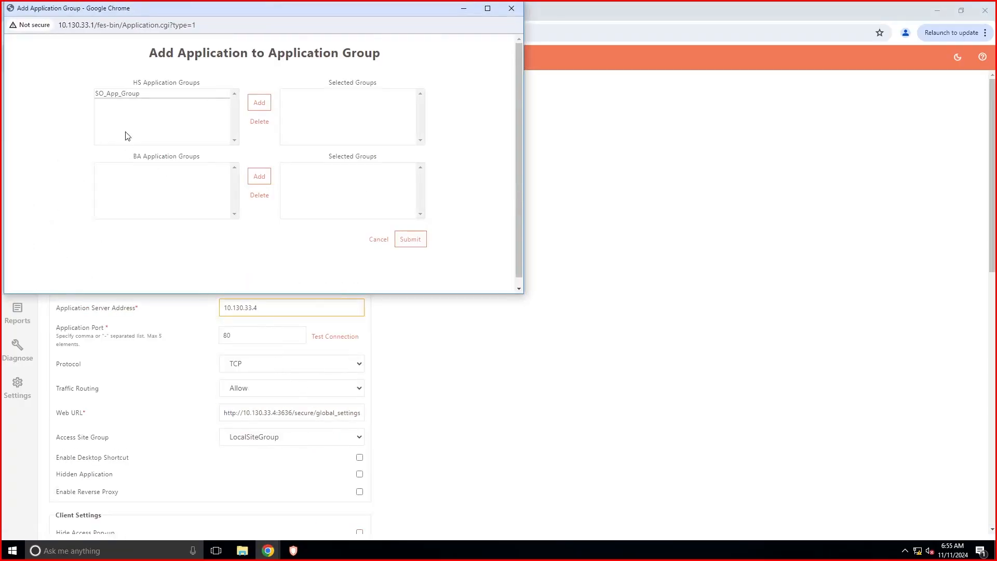
pyautogui.click(133, 97)
pyautogui.click(259, 104)
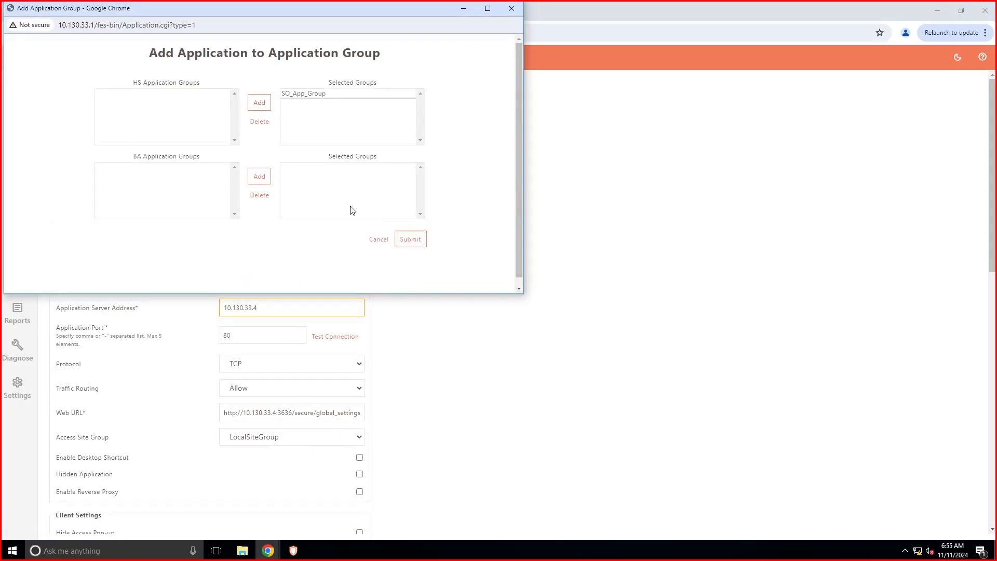
pyautogui.click(411, 239)
pyautogui.scroll(-10, 419, 383)
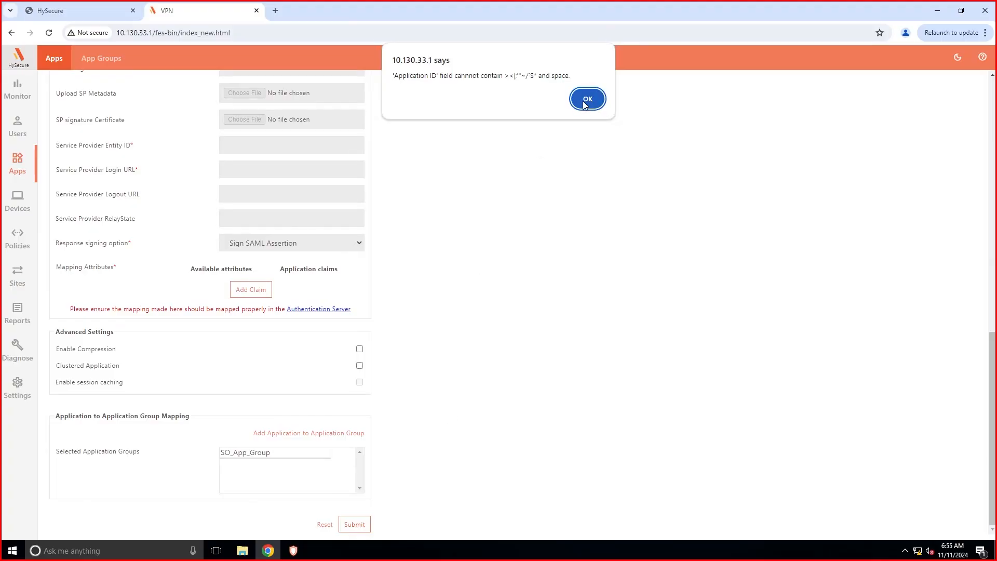
# Remove the spaces from the application ID and display name and resubmit.
pyautogui.click(583, 98)
pyautogui.click(244, 158)
pyautogui.press('BackSpace')
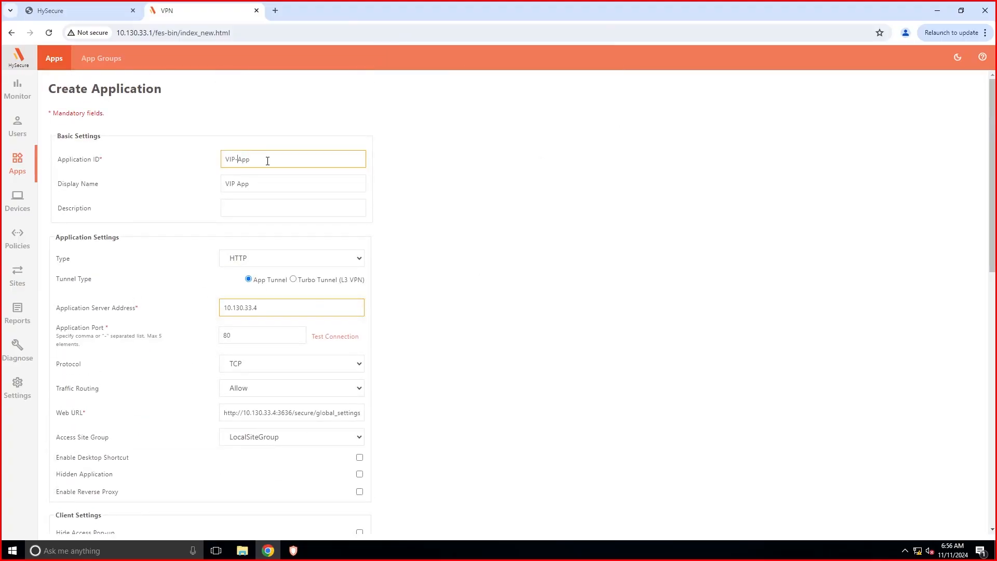
pyautogui.click(300, 182)
pyautogui.press('BackSpace')
pyautogui.scroll(-15, 405, 403)
pyautogui.press('Return')
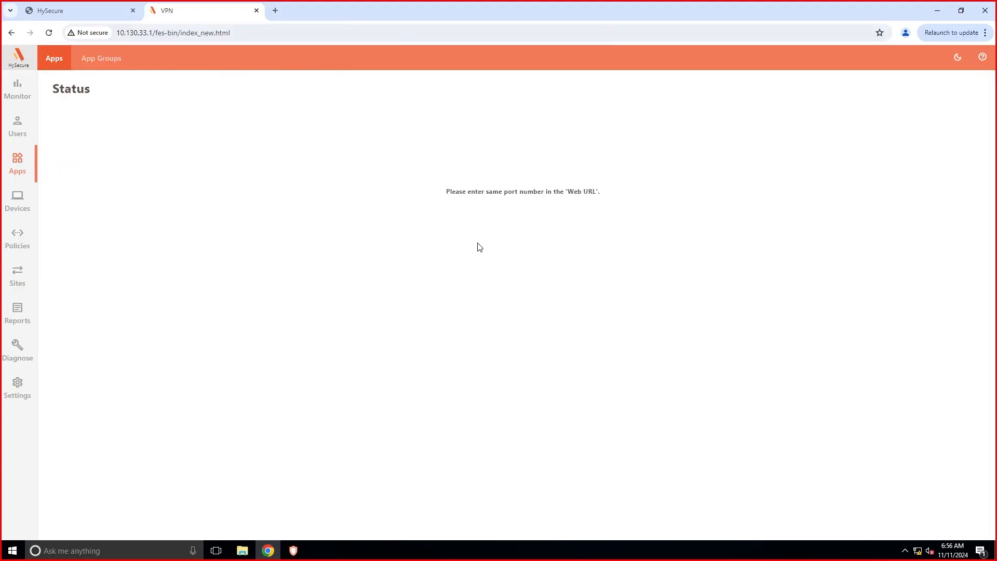
pyautogui.click(57, 58)
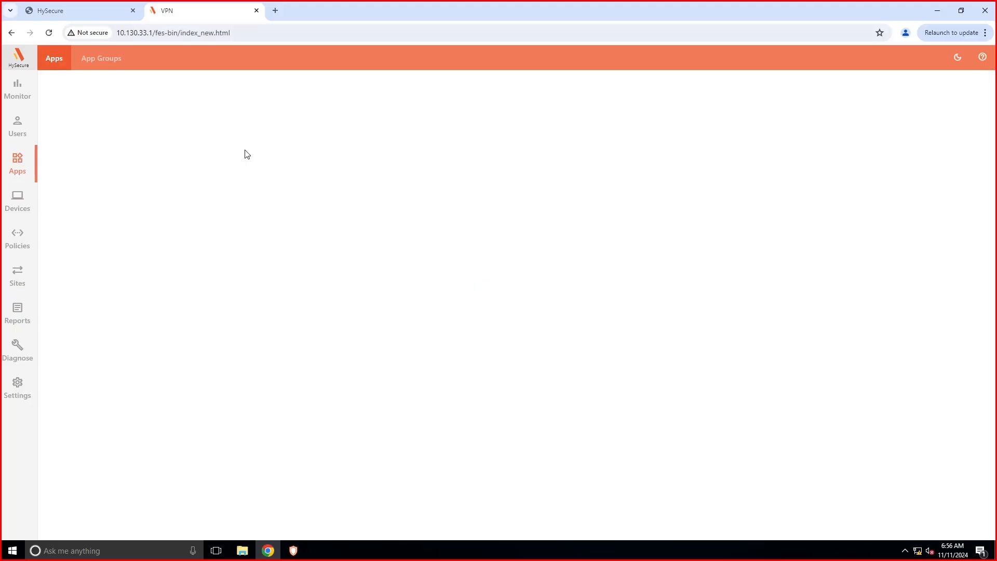
# Set server address 10.130.33.4, fill the web URL, and change port 80 to 3636.
pyautogui.click(256, 308)
pyautogui.write('http')
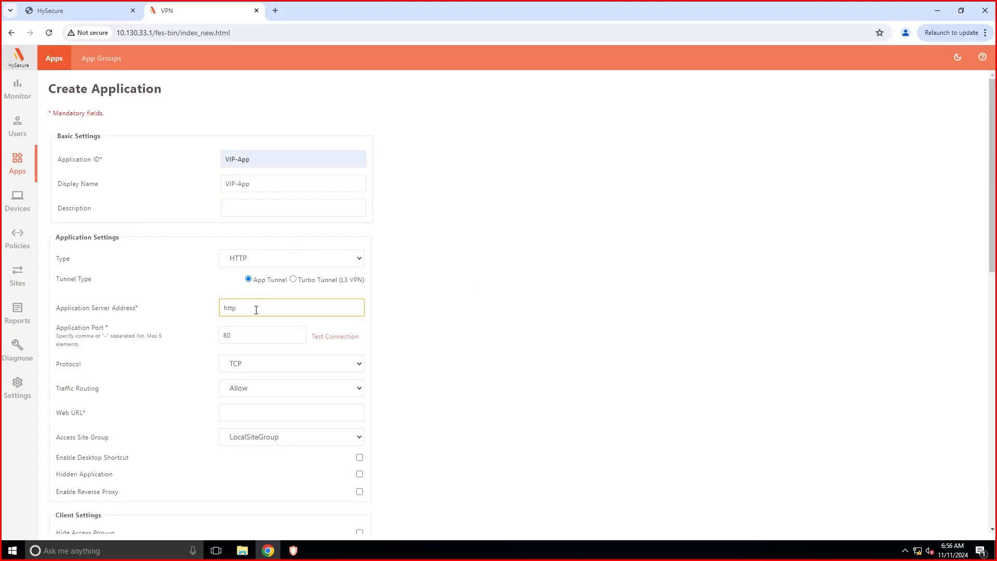
pyautogui.hotkey('ctrl', 'a')
pyautogui.write('10.130.33.4')
pyautogui.click(255, 419)
pyautogui.hotkey('ctrl', 'v')
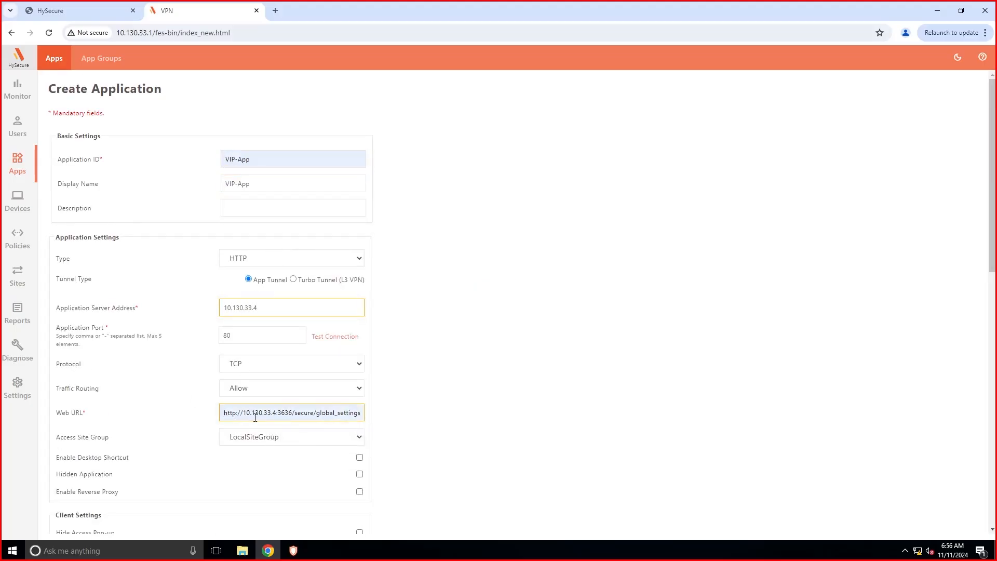
pyautogui.doubleClick(238, 335)
pyautogui.write('3636')
# Map VIP-App to SO_App_Group and submit the application.
pyautogui.scroll(-10, 319, 437)
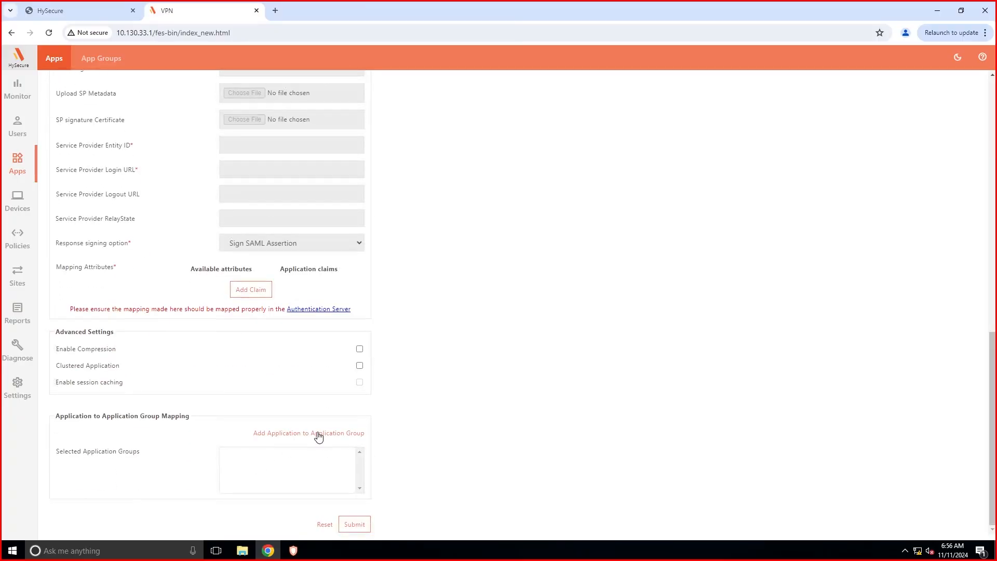
pyautogui.click(319, 434)
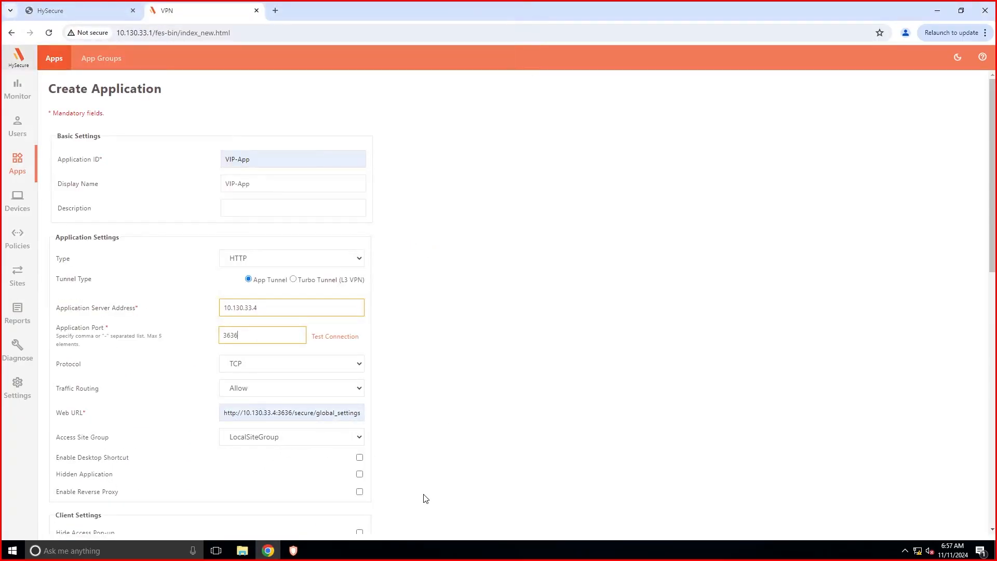
pyautogui.scroll(-10, 424, 498)
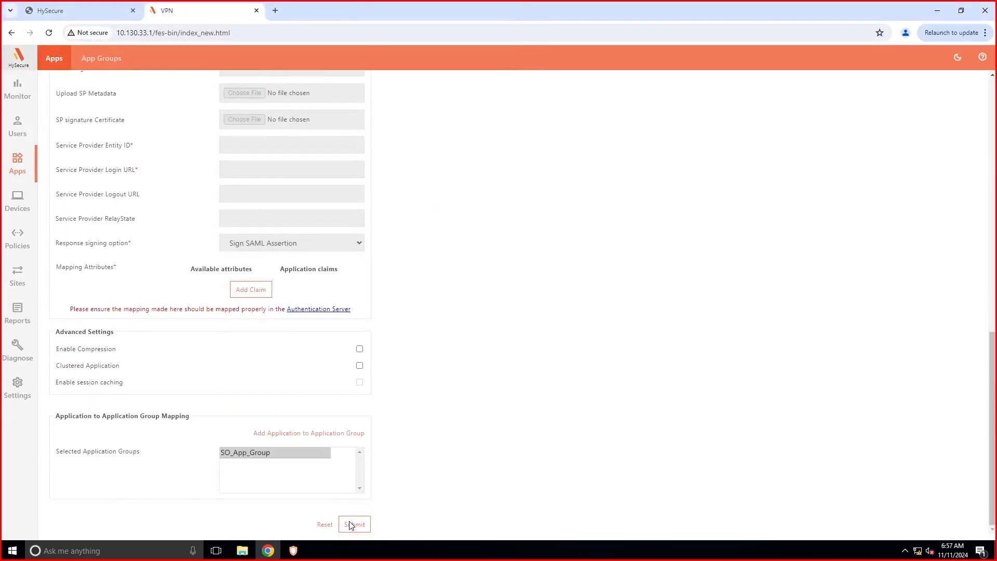
pyautogui.click(352, 524)
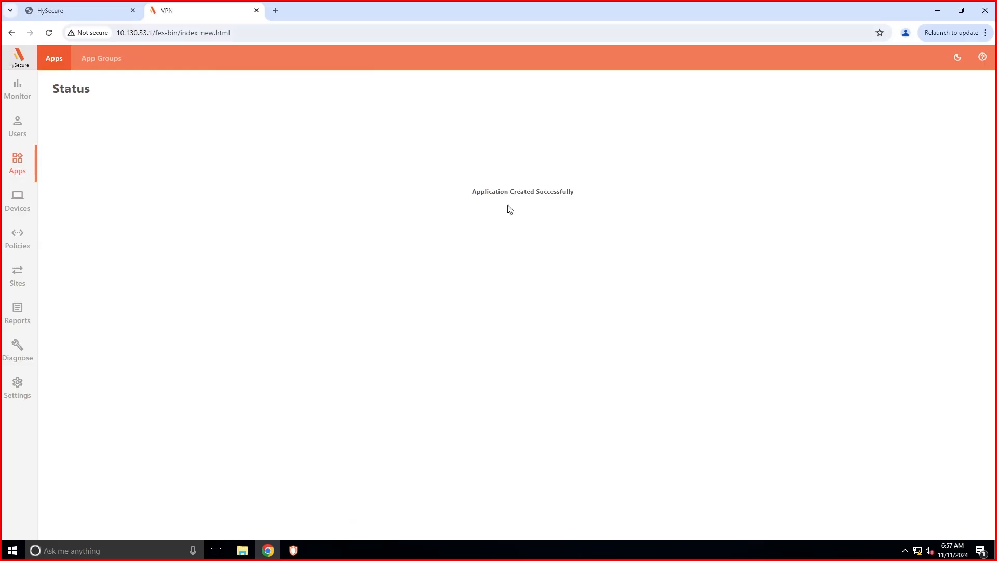
# Start access control VIP-ACL with Default domain, Native authorization, assigned to user groups.
pyautogui.click(24, 240)
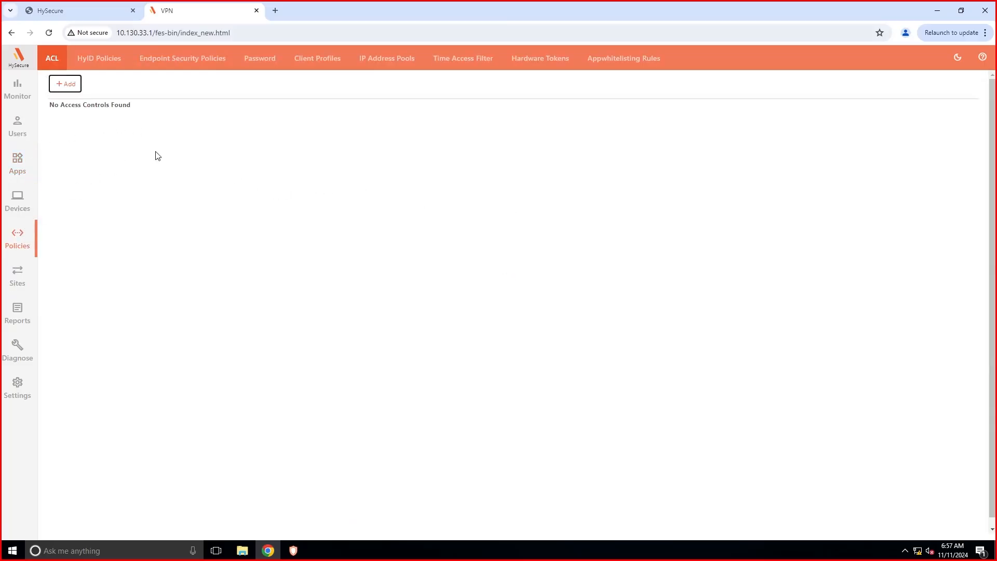
pyautogui.click(61, 87)
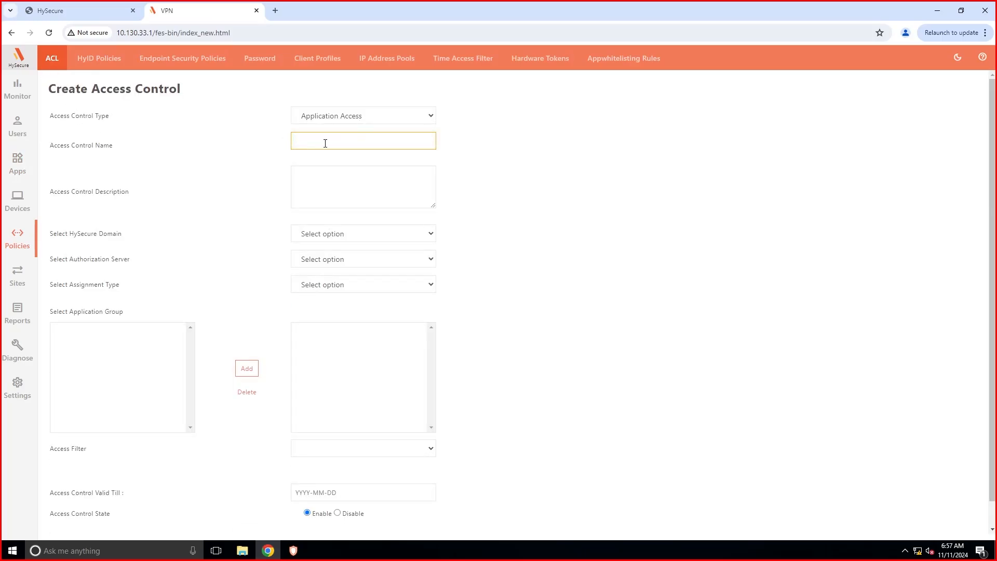
pyautogui.click(250, 369)
pyautogui.press('Return')
pyautogui.click(329, 140)
pyautogui.click(369, 233)
pyautogui.click(329, 259)
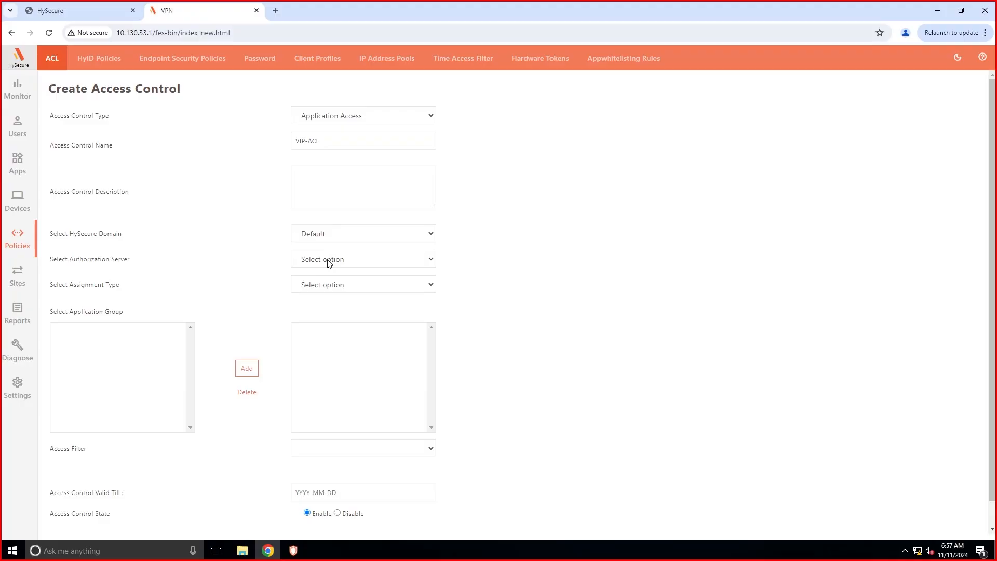
pyautogui.click(329, 263)
pyautogui.click(326, 282)
pyautogui.click(327, 285)
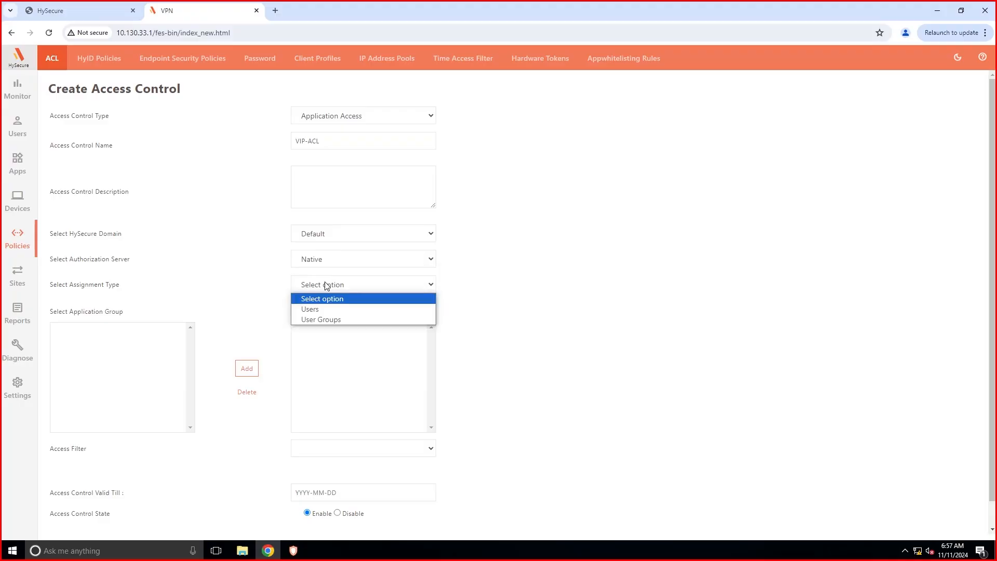
pyautogui.click(326, 319)
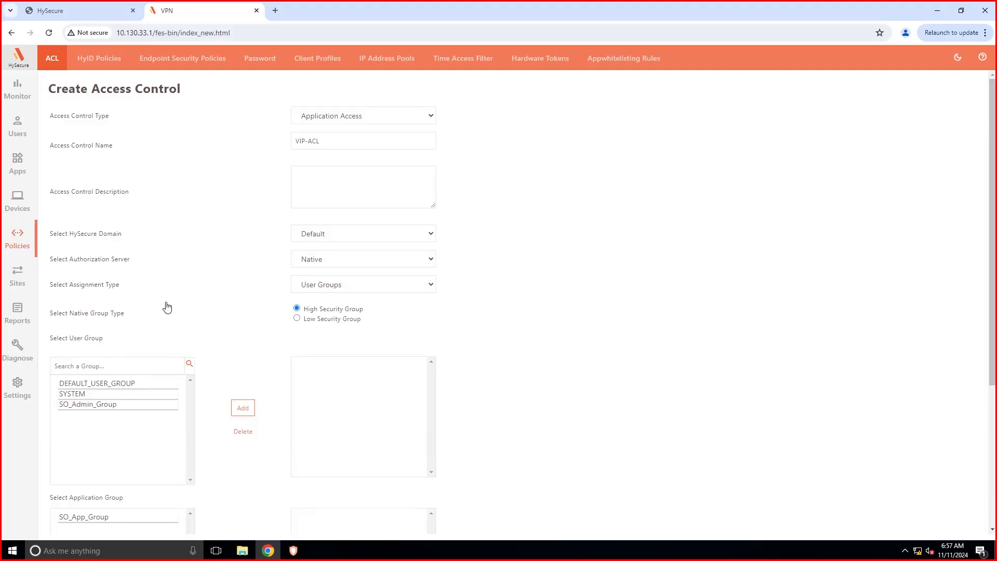
# Link SO_Admin_Group to SO_App_Group in VIP-ACL and submit it.
pyautogui.scroll(-3, 108, 315)
pyautogui.click(107, 249)
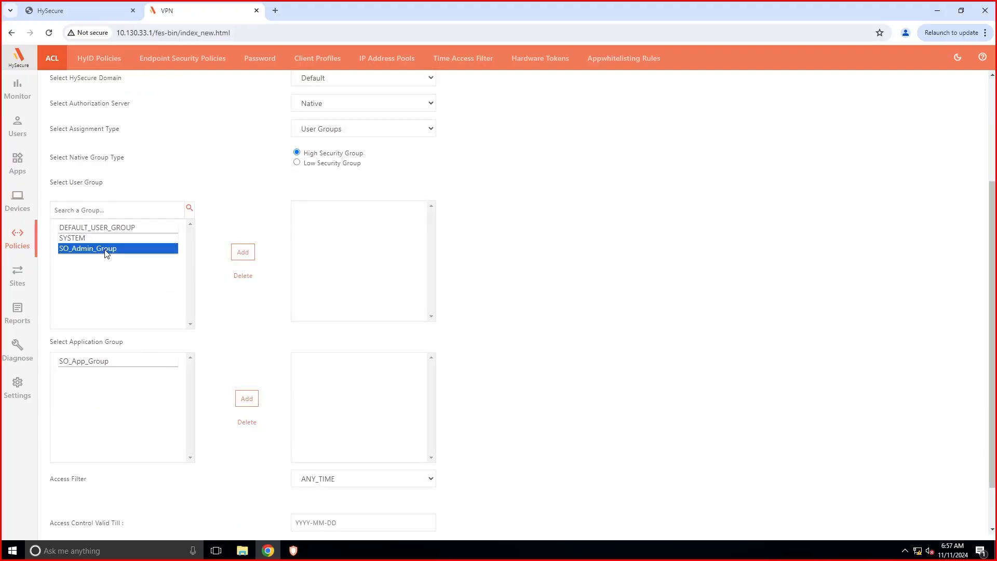
pyautogui.click(242, 252)
pyautogui.click(151, 366)
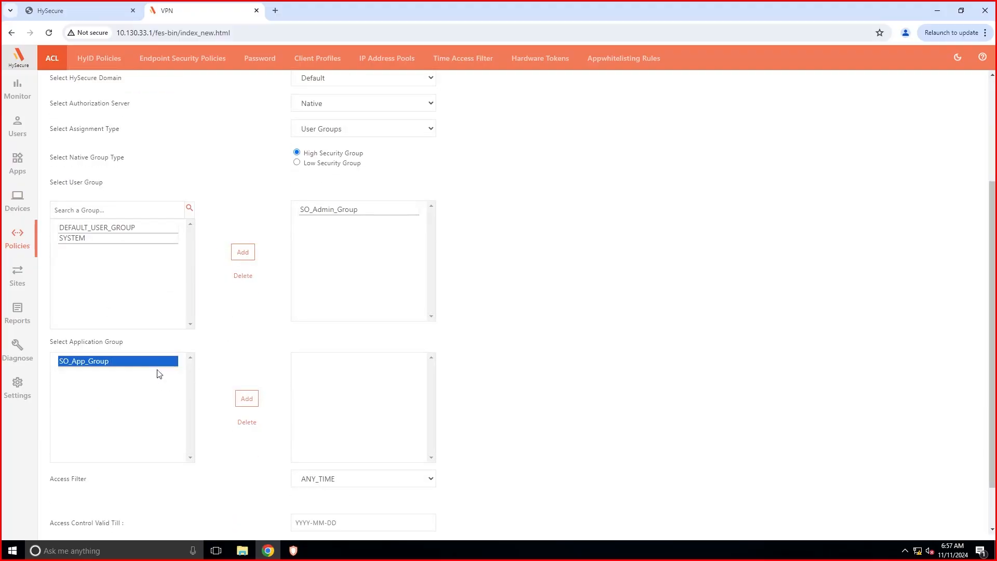
pyautogui.click(247, 405)
pyautogui.scroll(-1, 225, 395)
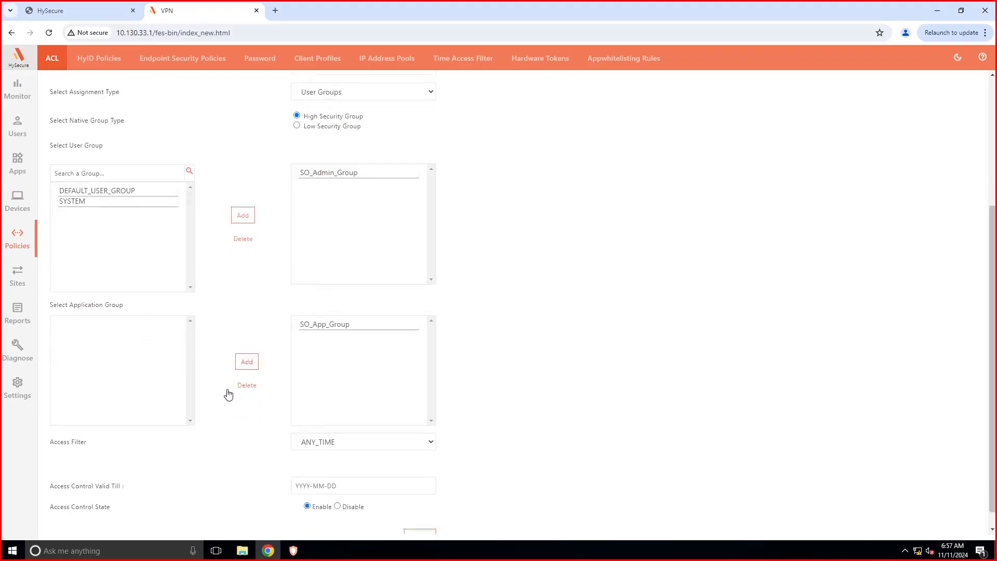
pyautogui.click(419, 519)
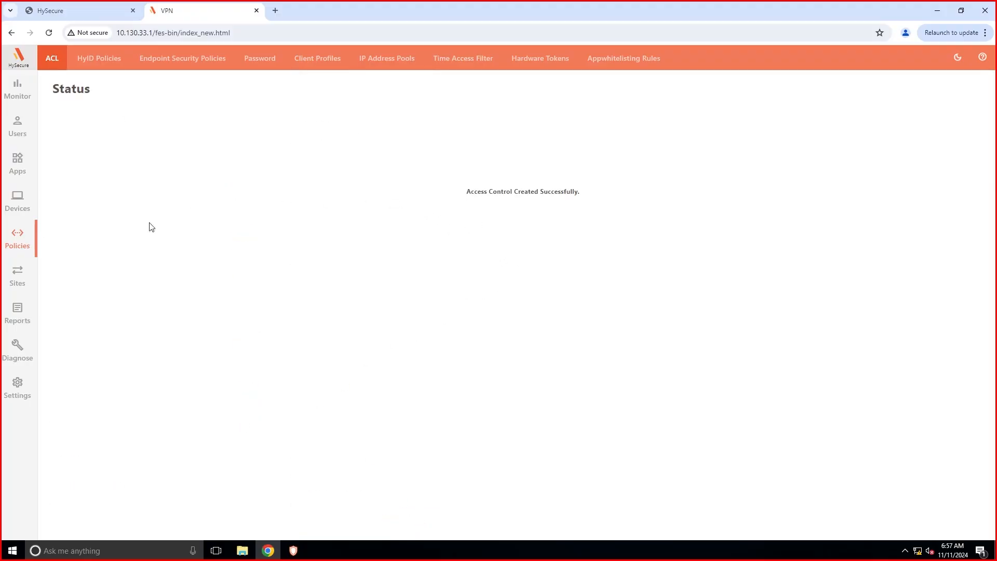
pyautogui.click(18, 384)
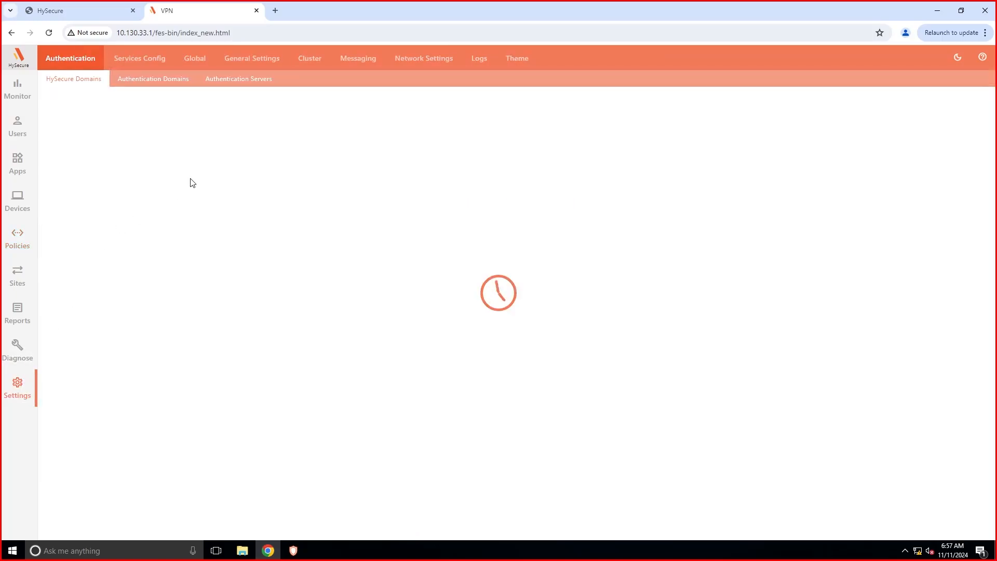
# Choose to create a new cluster with this node as Active Load Balancer.
pyautogui.click(308, 58)
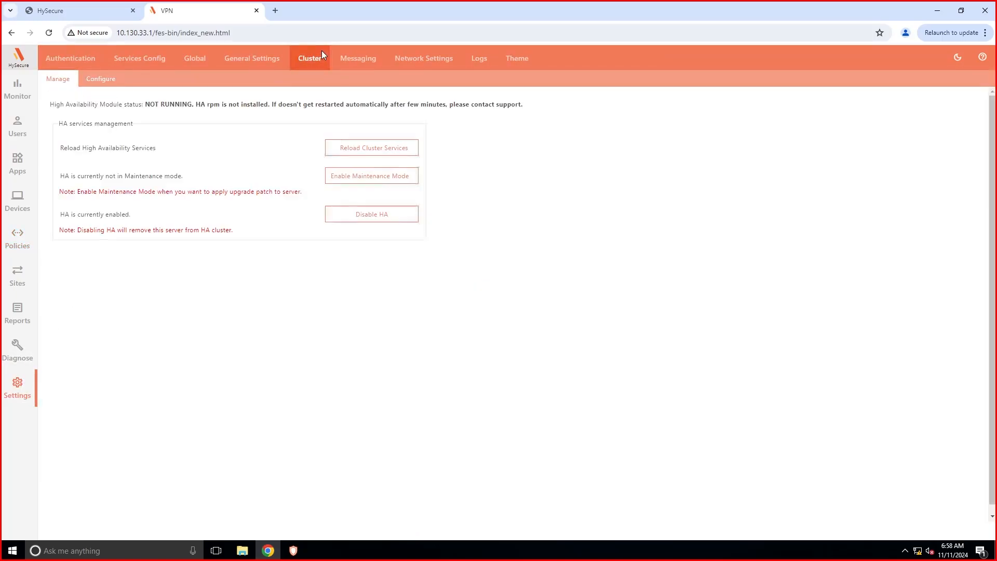
pyautogui.click(101, 84)
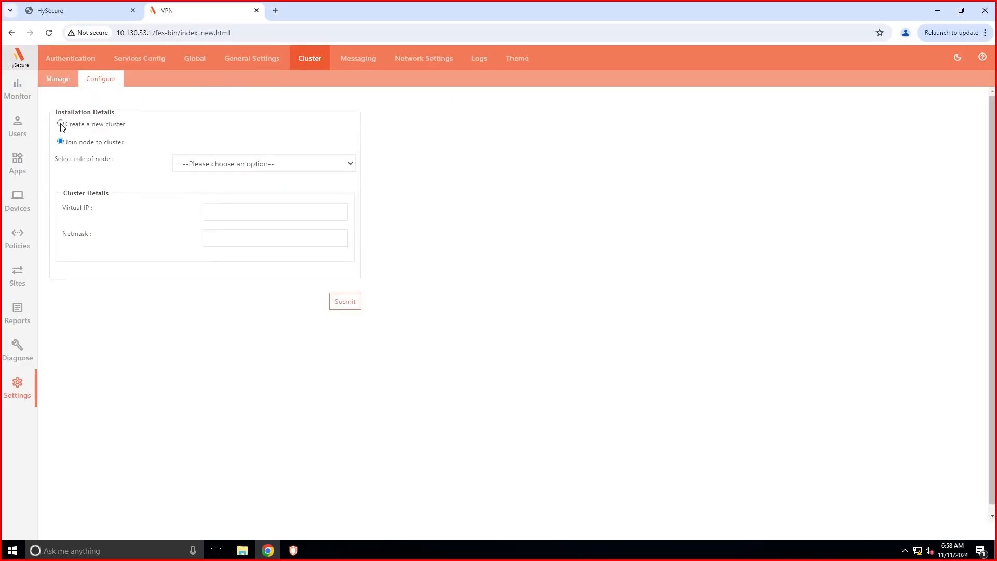
pyautogui.click(60, 124)
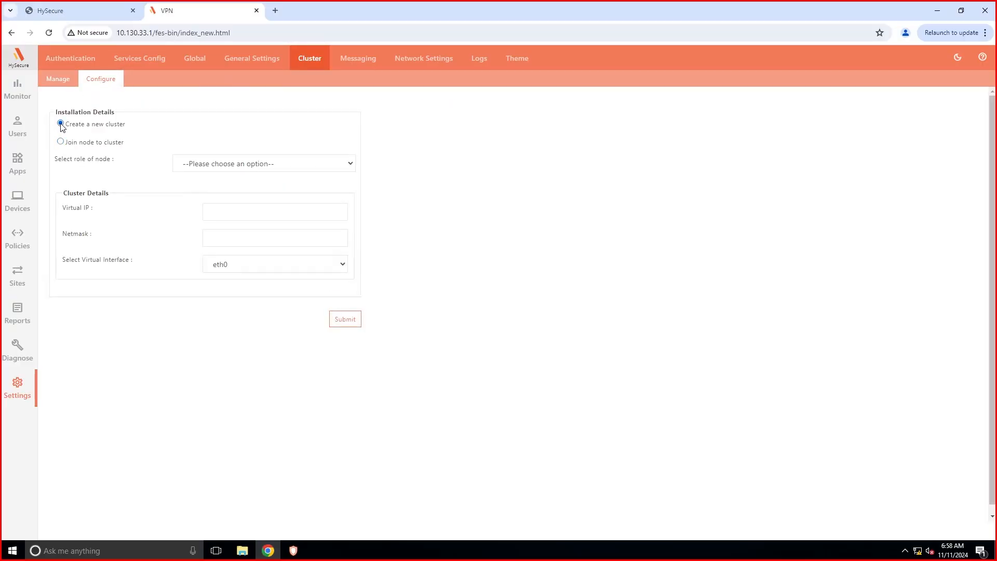
pyautogui.click(265, 210)
pyautogui.click(241, 163)
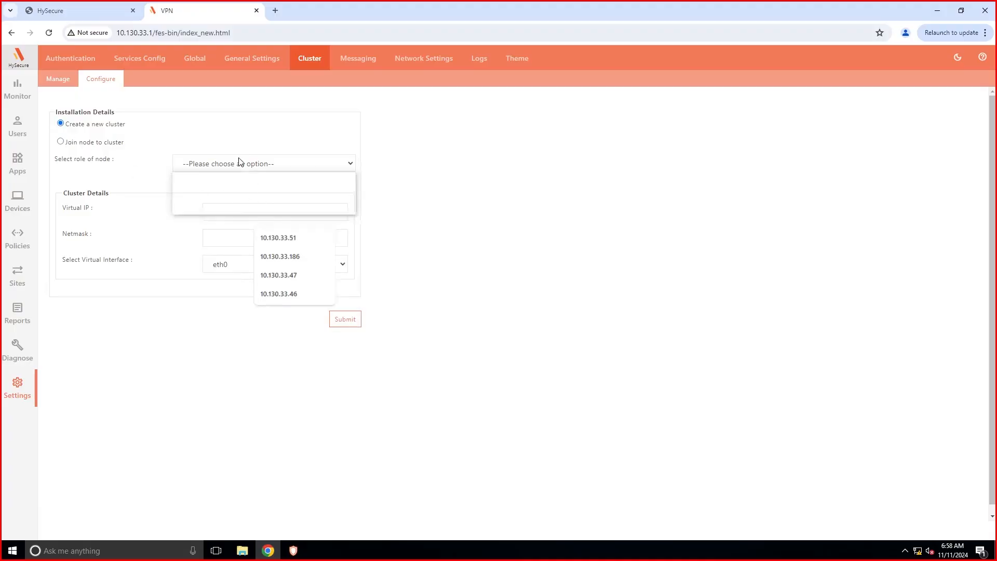
pyautogui.click(222, 190)
# Set virtual IP 10.130.33.4 and netmask 255.255.252.0, then submit and confirm installation.
pyautogui.click(224, 211)
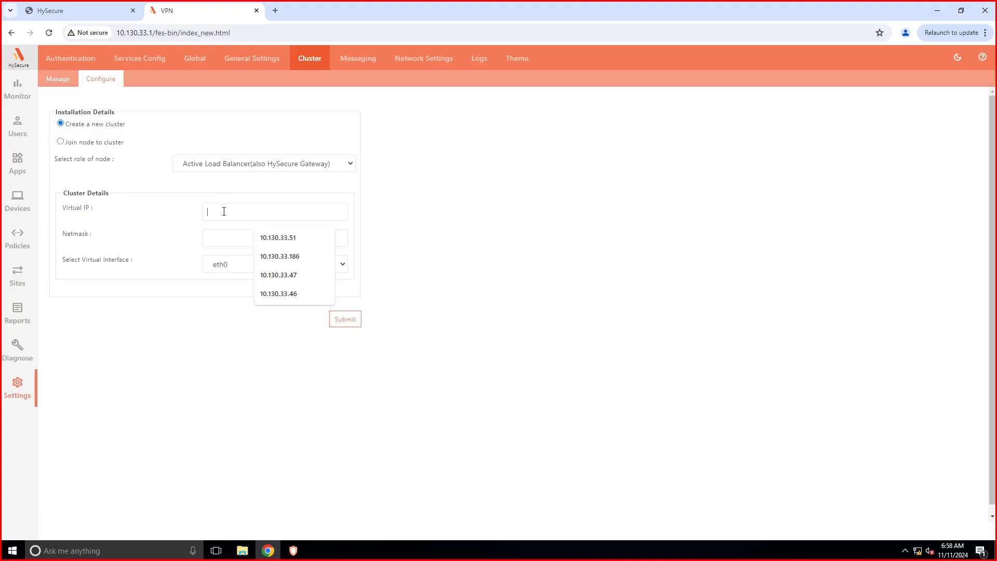
pyautogui.write('10')
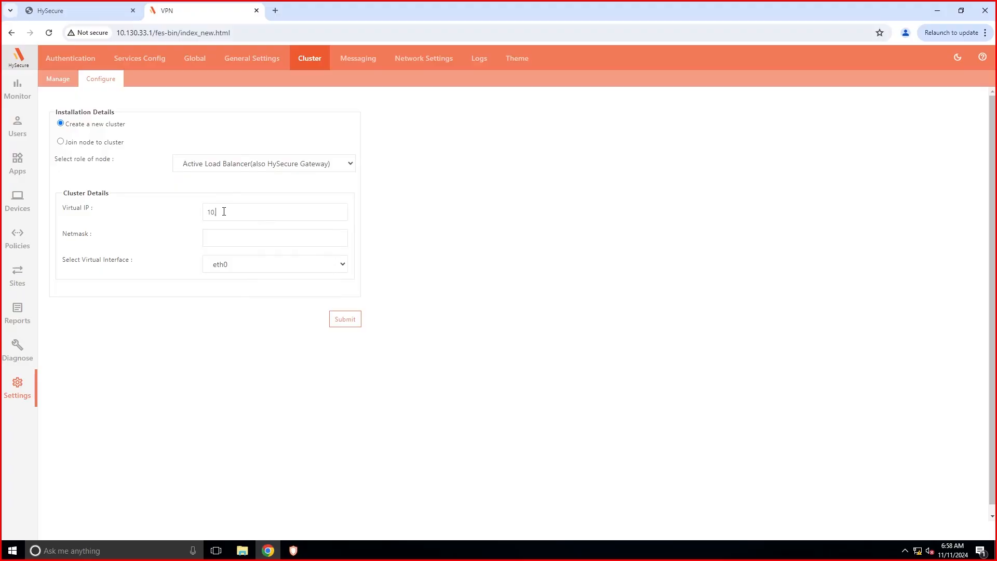
pyautogui.write('.130.33.4')
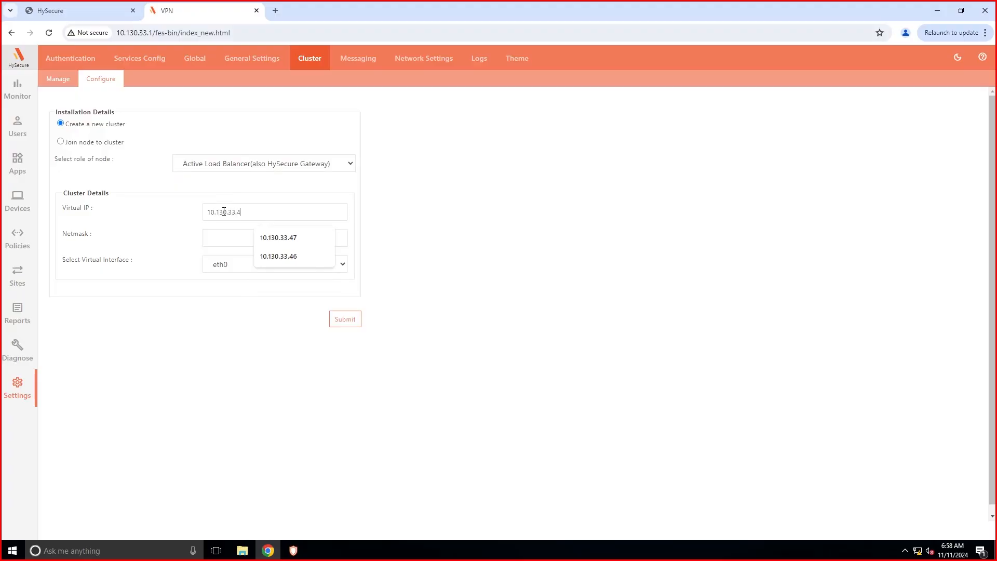
pyautogui.click(216, 235)
pyautogui.click(280, 265)
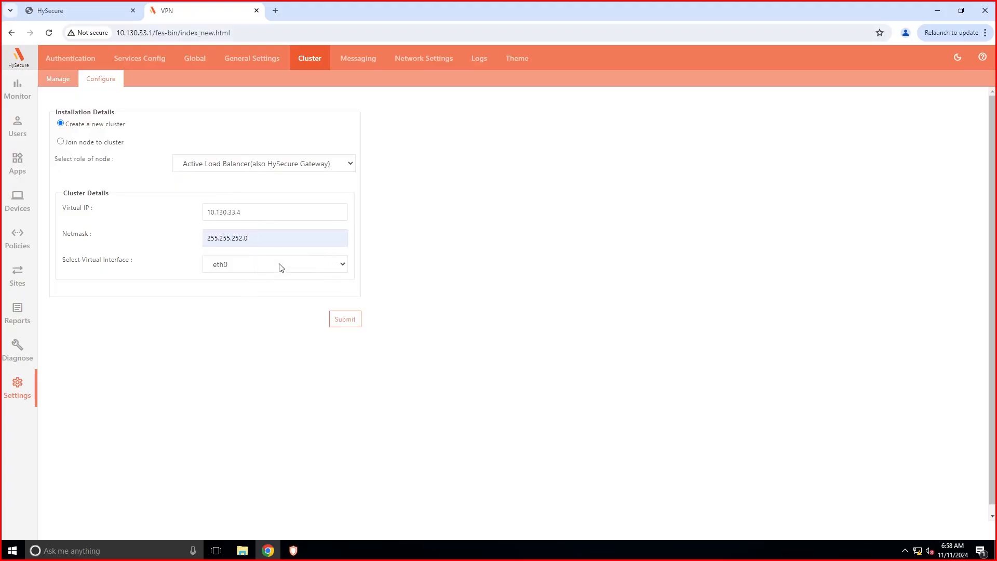
pyautogui.click(352, 322)
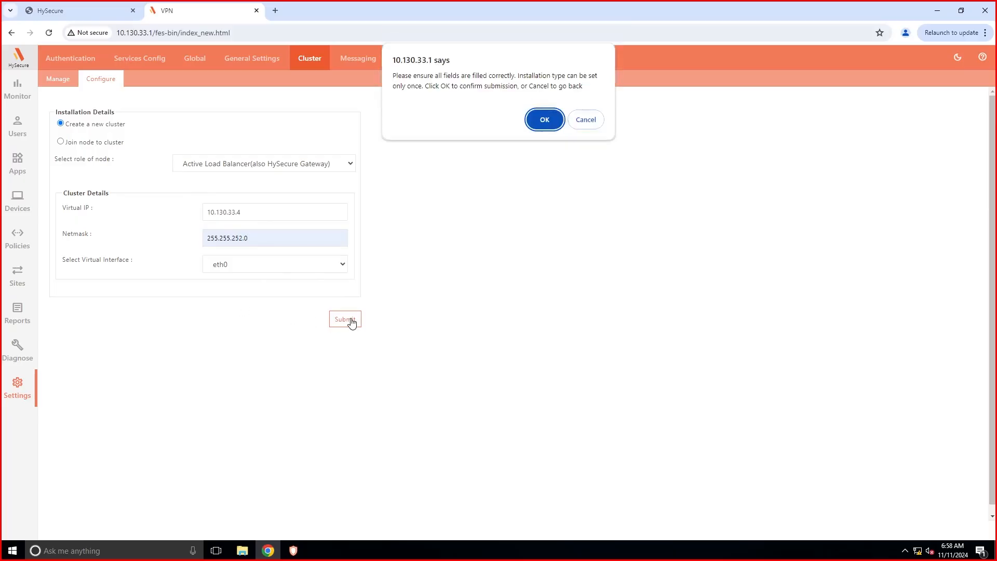
pyautogui.click(545, 124)
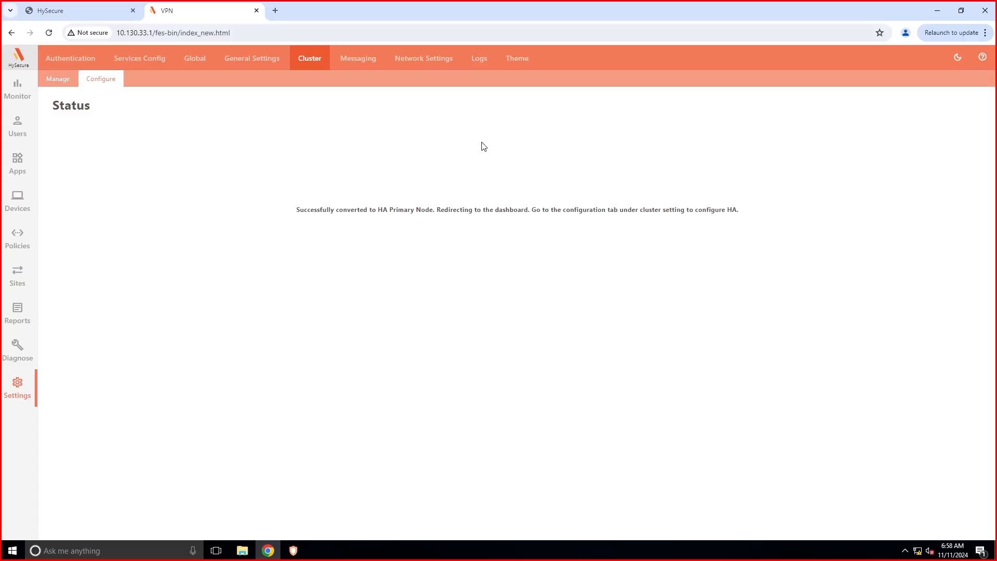
pyautogui.click(102, 77)
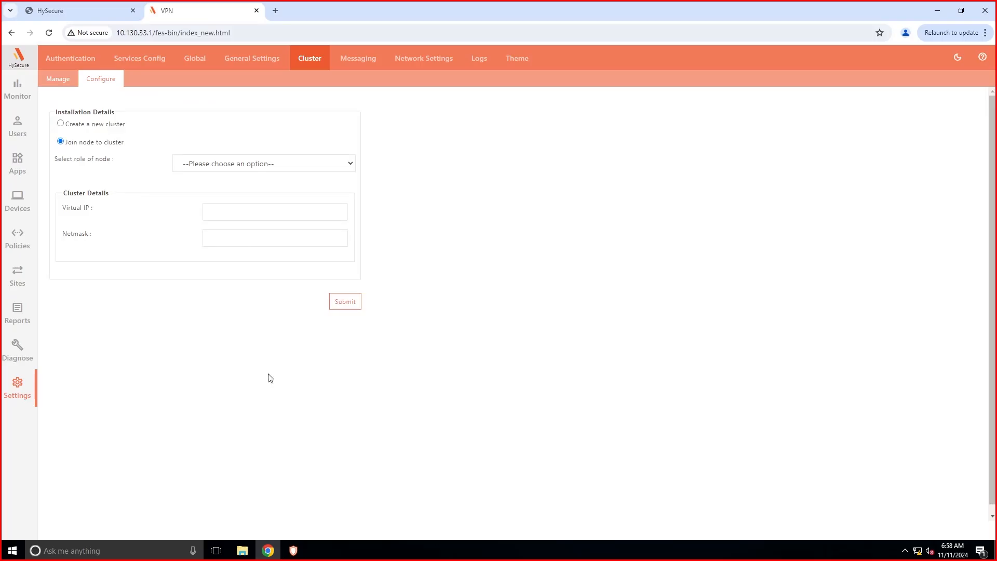
# Log out of the launchpad and log back in via HySecure Client, accepting the certificate.
pyautogui.click(299, 557)
pyautogui.click(379, 382)
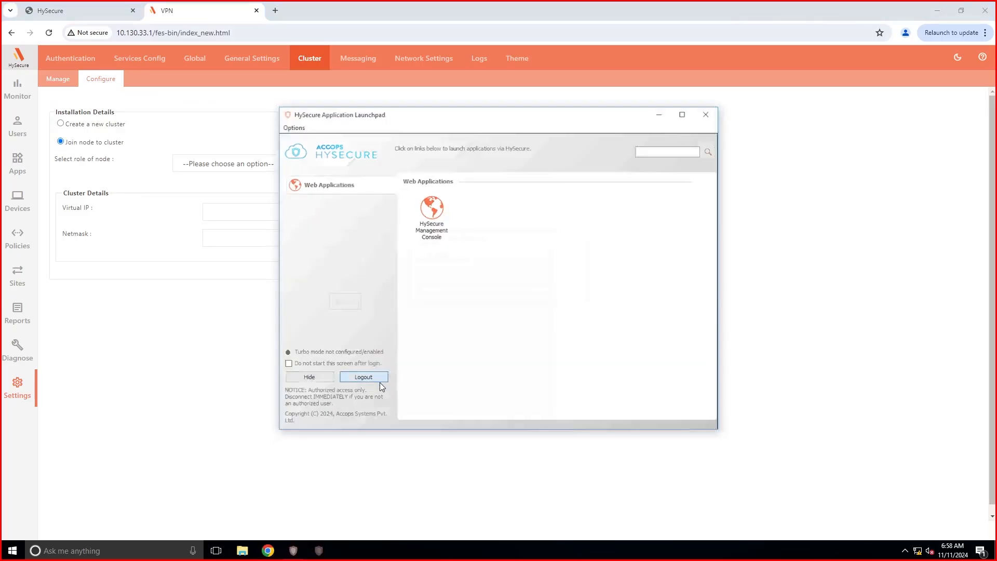
pyautogui.moveTo(663, 12); pyautogui.dragTo(675, 20)
pyautogui.doubleClick(25, 200)
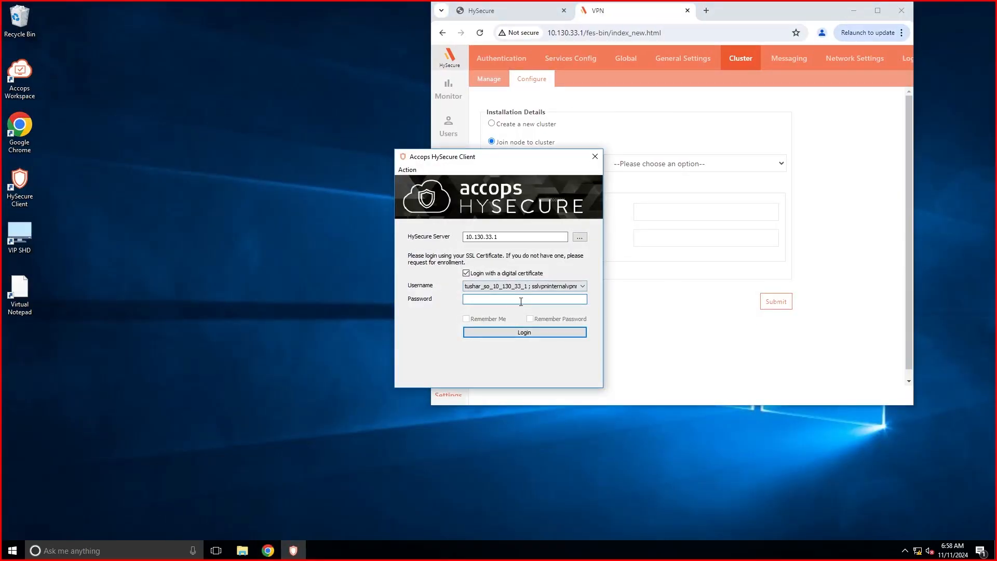
pyautogui.click(514, 333)
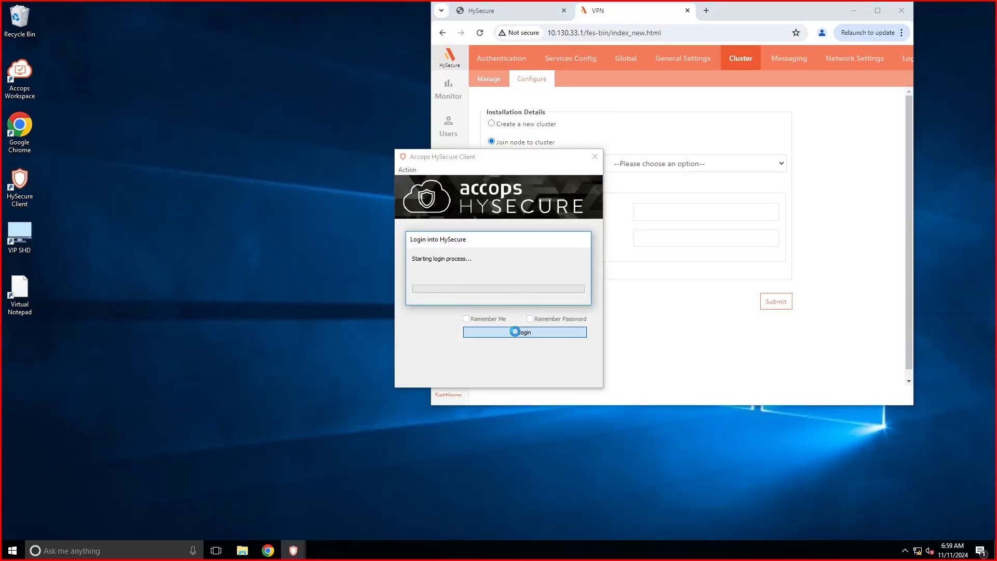
pyautogui.click(509, 337)
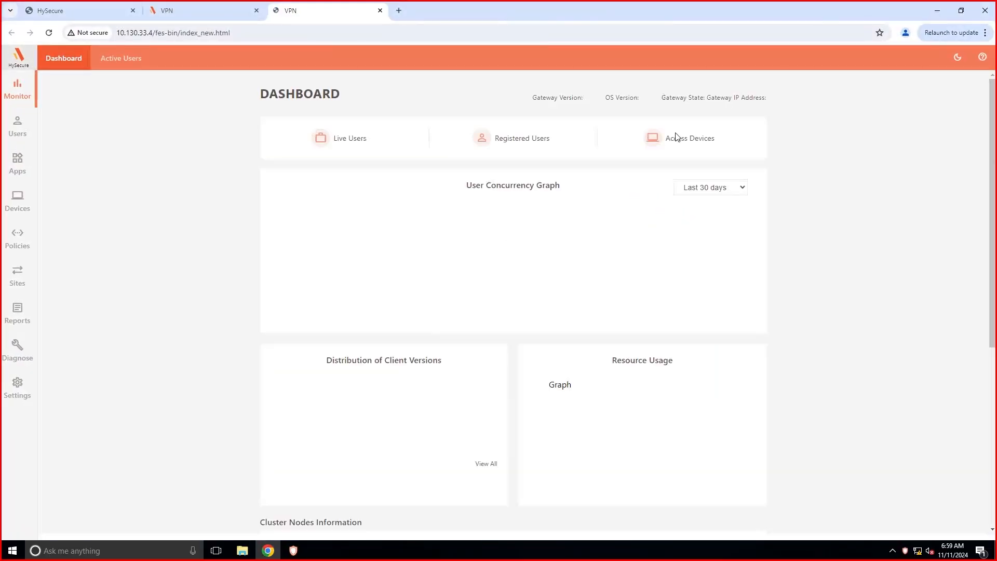
# Open Settings > Cluster > Configure on the console at 10.130.33.4.
pyautogui.click(17, 389)
pyautogui.click(309, 58)
pyautogui.click(101, 79)
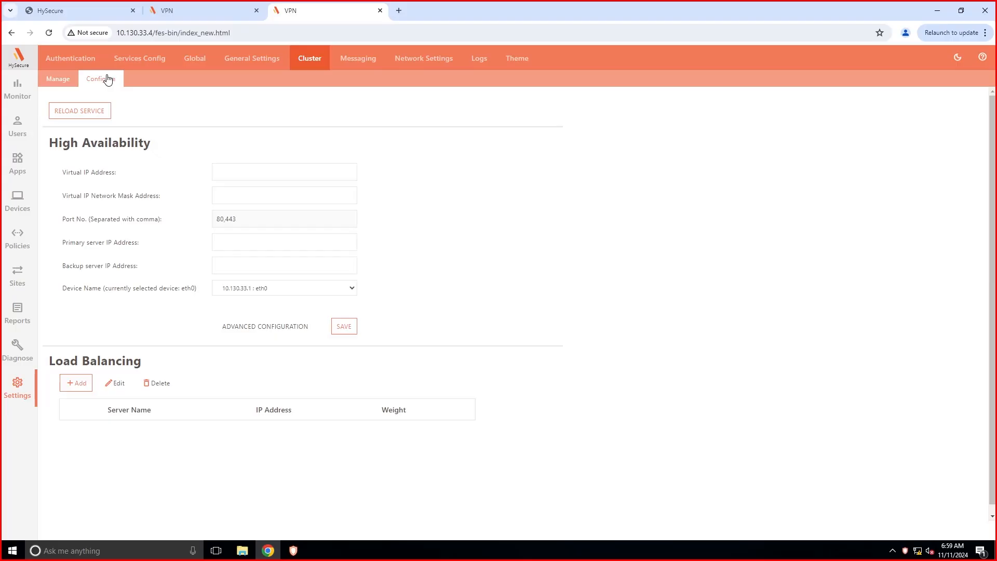
# Save virtual IP 10.130.33.4, mask 255.255.252.0, primary 10.130.33.1 and backup 10.130.33.2.
pyautogui.click(229, 172)
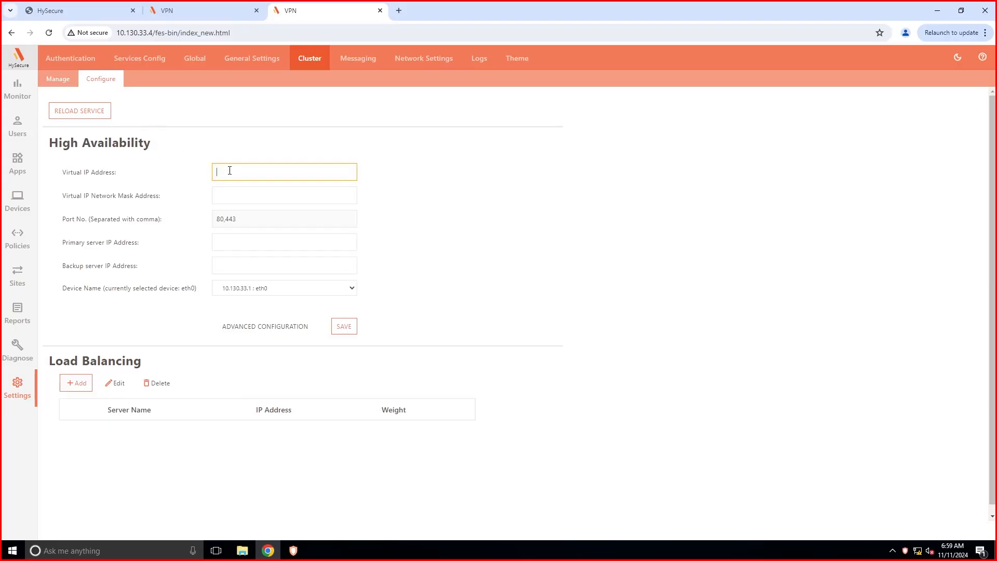
pyautogui.write('10.130.33.4')
pyautogui.click(260, 192)
pyautogui.write('255.255.252.0')
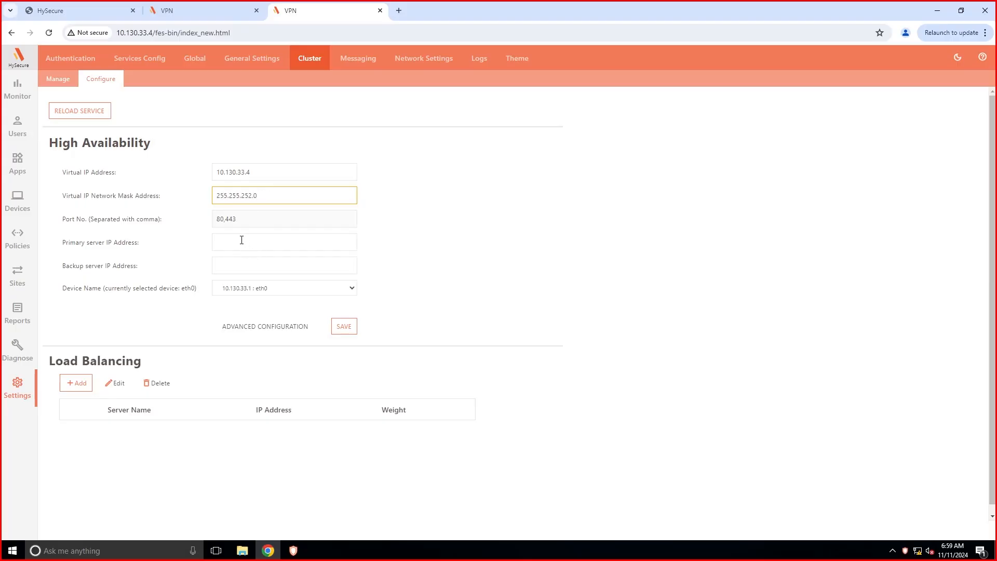
pyautogui.click(242, 240)
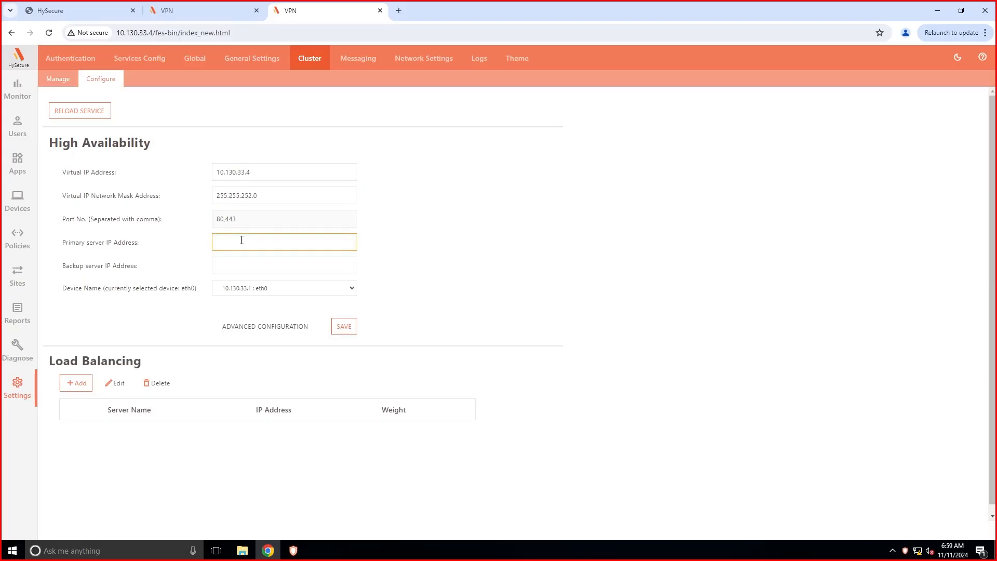
pyautogui.write('10.130.33.1')
pyautogui.click(248, 269)
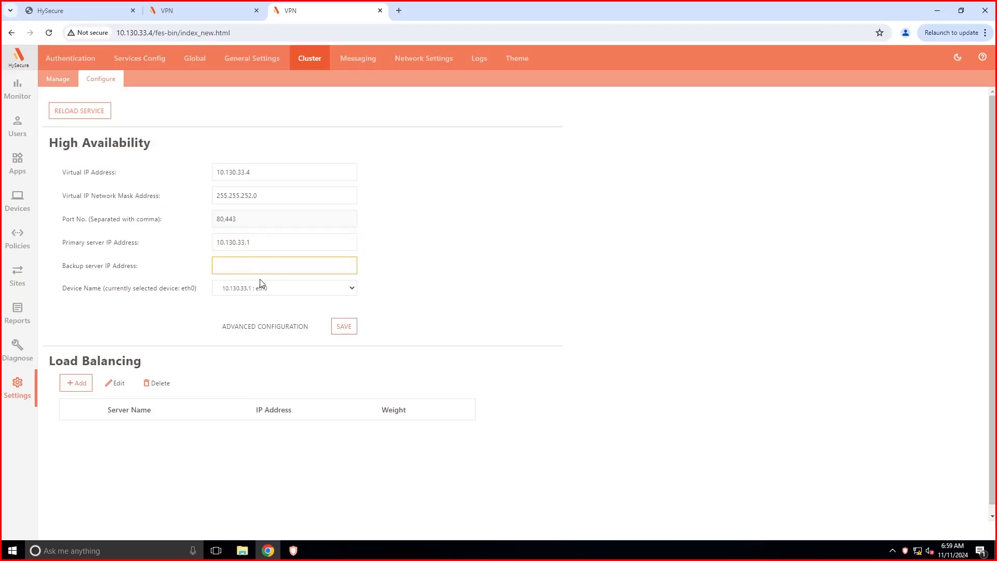
pyautogui.write('10.130.33.2')
pyautogui.click(345, 327)
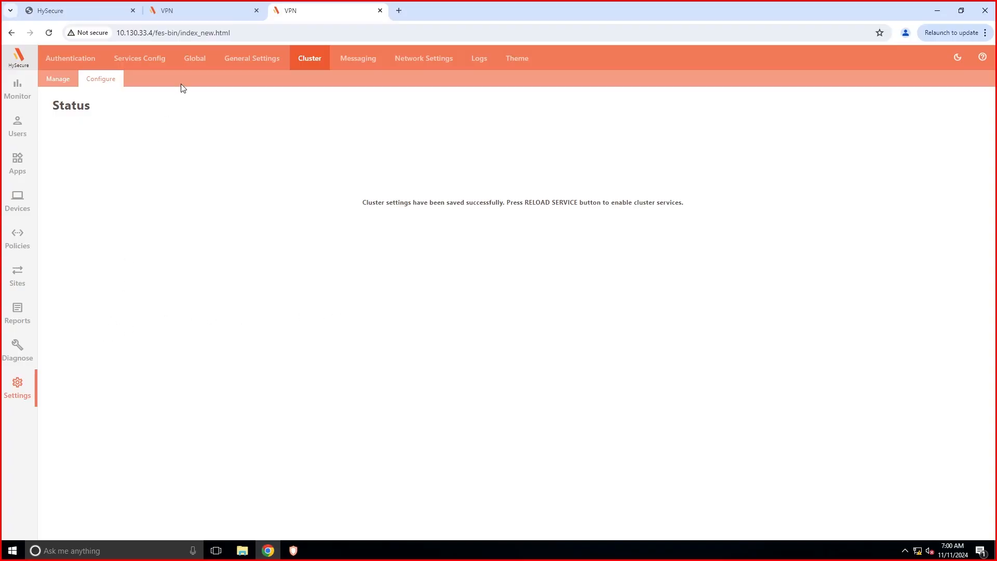
pyautogui.click(98, 80)
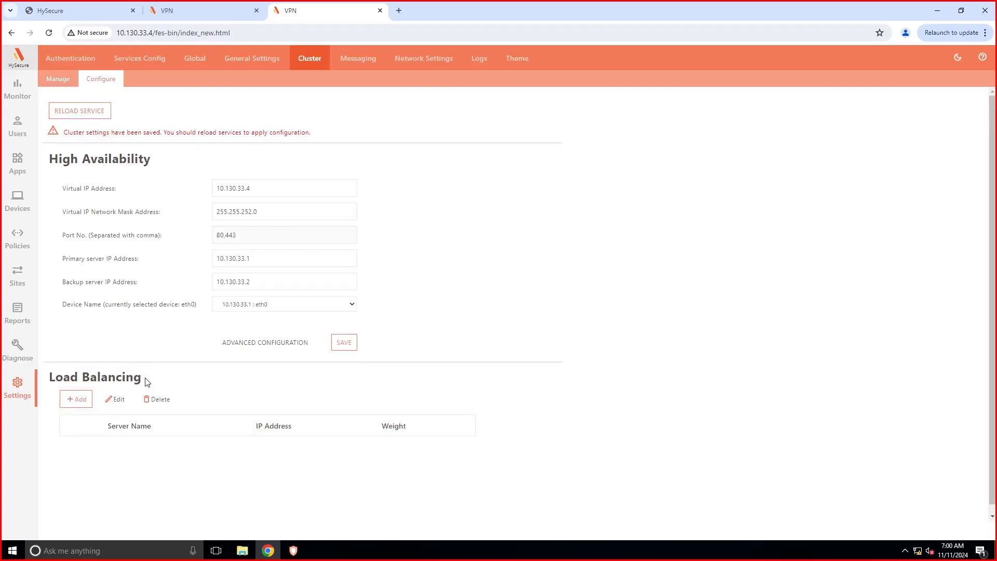
# Add load balancing server accops-hysecure-prod-node1 with IP 10.130.33.1.
pyautogui.click(70, 402)
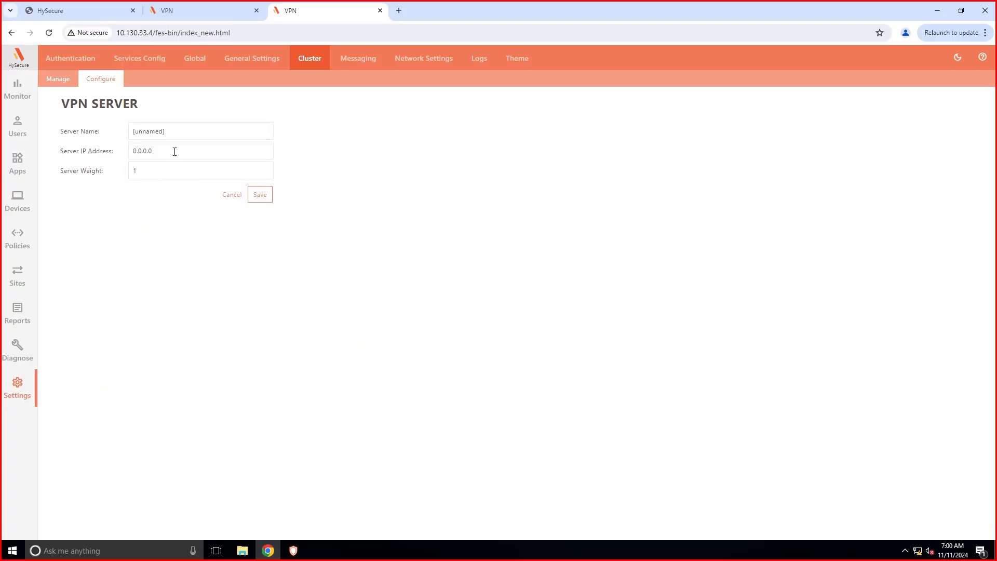
pyautogui.hotkey('ctrl', 'a')
pyautogui.press('BackSpace')
pyautogui.write('Accops-')
pyautogui.press('BackSpace')
pyautogui.press('BackSpace')
pyautogui.press('BackSpace')
pyautogui.press('BackSpace')
pyautogui.press('BackSpace')
pyautogui.press('BackSpace')
pyautogui.press('BackSpace')
pyautogui.write('accops-vpn')
pyautogui.press('BackSpace')
pyautogui.press('BackSpace')
pyautogui.press('BackSpace')
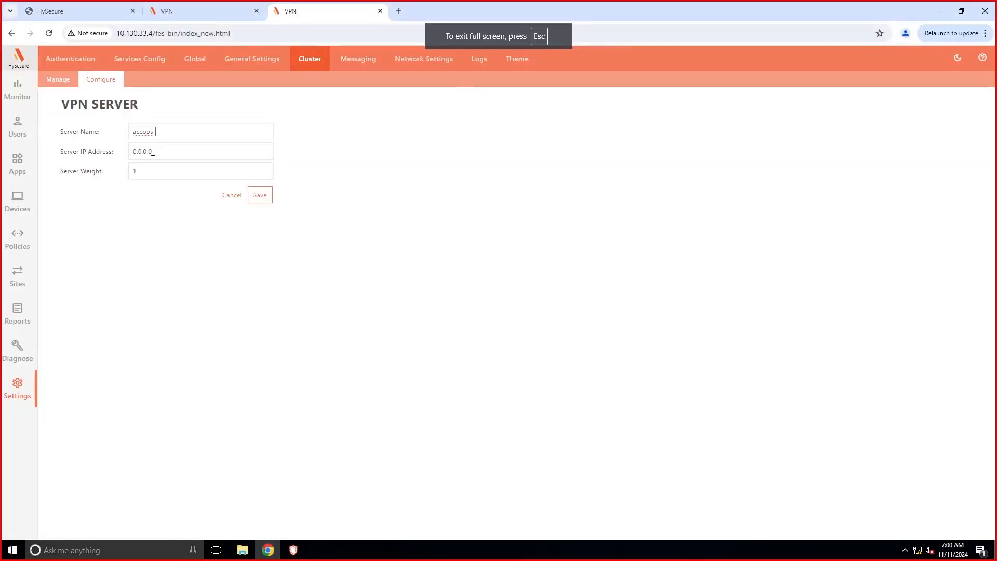
pyautogui.write('hysecure-prod-node1')
pyautogui.press('Tab')
pyautogui.press('BackSpace')
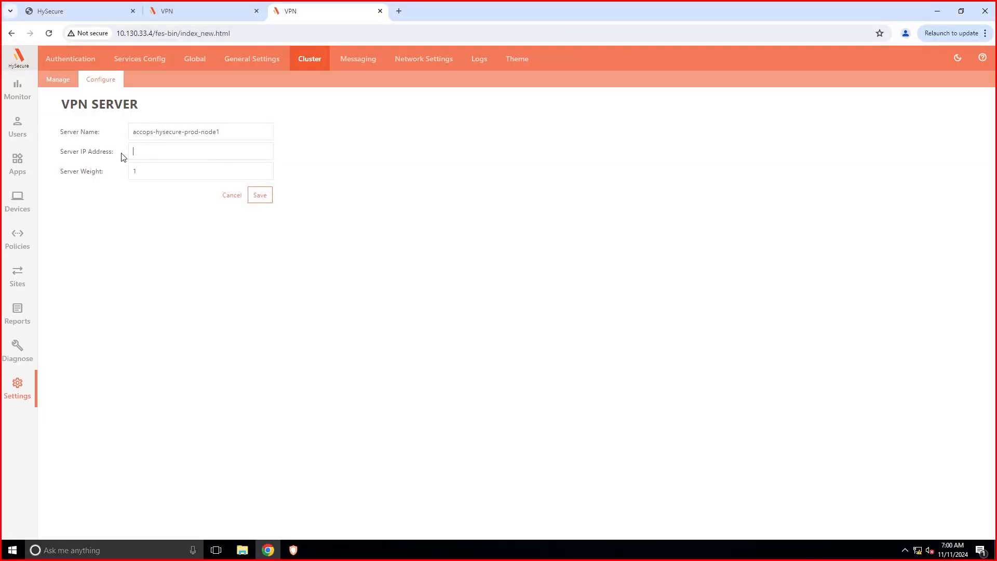
pyautogui.write('10.130.33.1')
pyautogui.click(260, 195)
# Add load balancing server accops-hysecure-prod-node2 with IP 10.130.33.2.
pyautogui.click(84, 82)
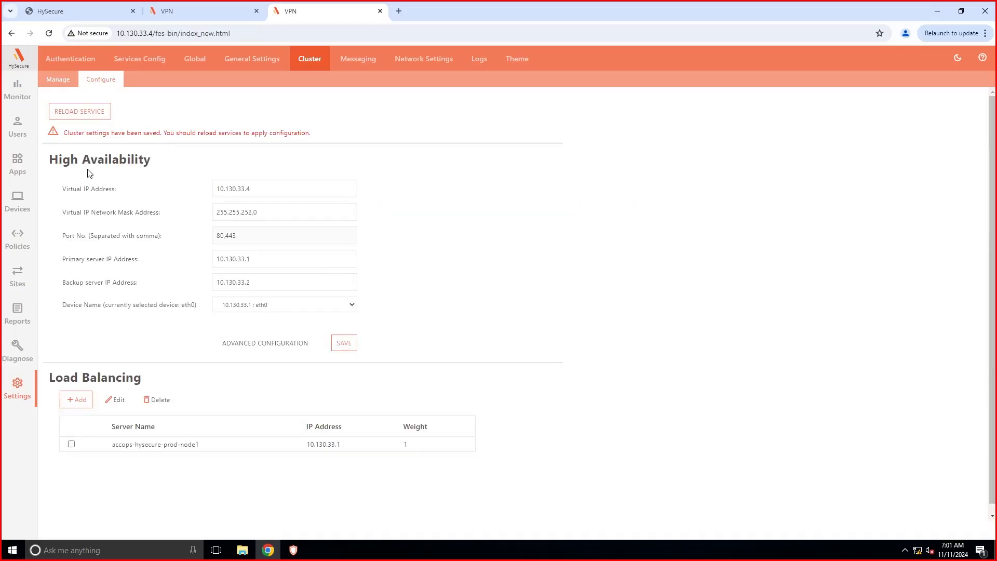
pyautogui.scroll(-1, 111, 465)
pyautogui.click(78, 396)
pyautogui.write('acc')
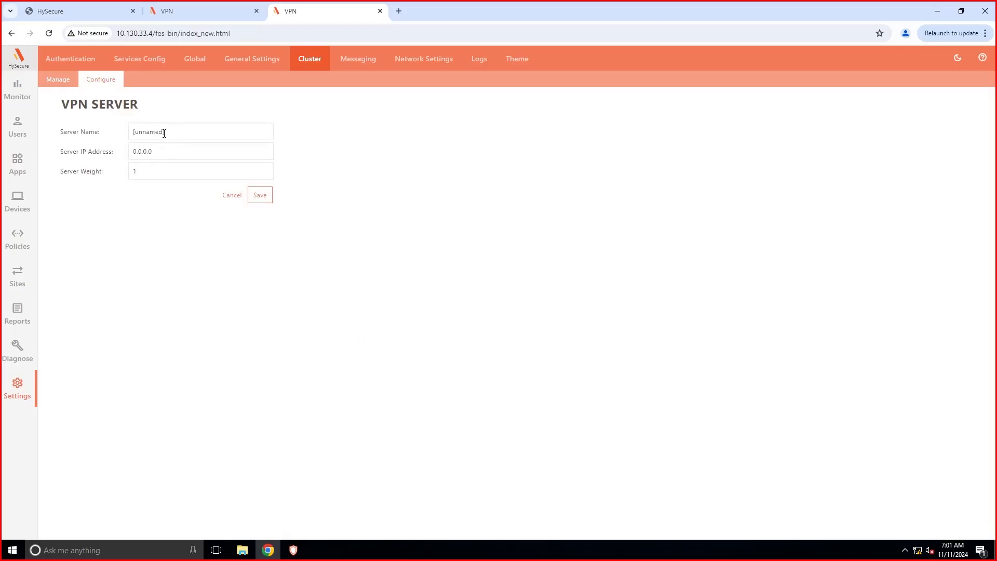
pyautogui.click(193, 157)
pyautogui.press('BackSpace')
pyautogui.write('2')
pyautogui.press('Tab')
pyautogui.press('BackSpace')
pyautogui.click(200, 177)
pyautogui.click(260, 195)
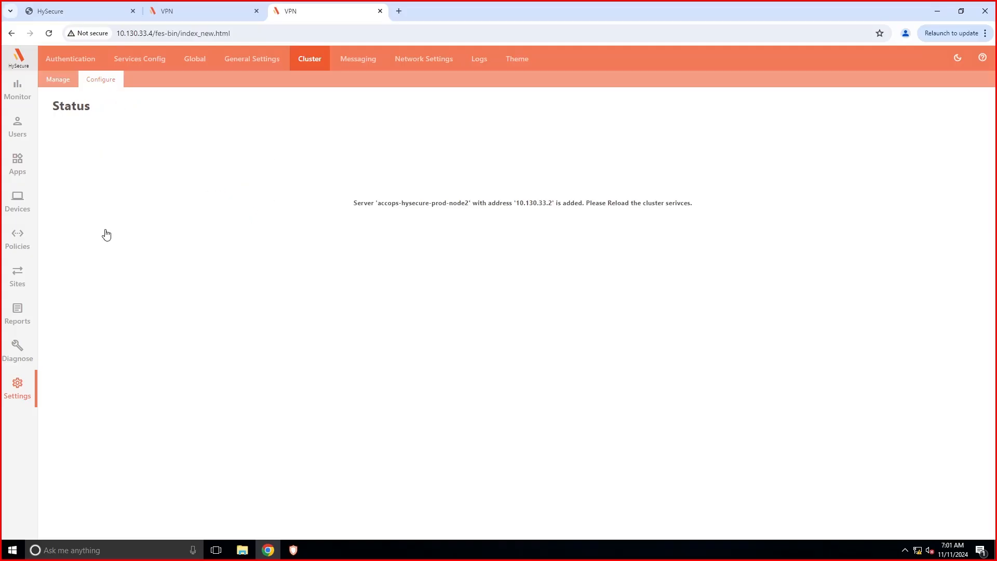
# Add load balancing server accops-hysecure-prod-node3 with IP 10.130.33.3.
pyautogui.click(76, 400)
pyautogui.write('acc')
pyautogui.press('Down')
pyautogui.press('Return')
pyautogui.press('BackSpace')
pyautogui.write('3')
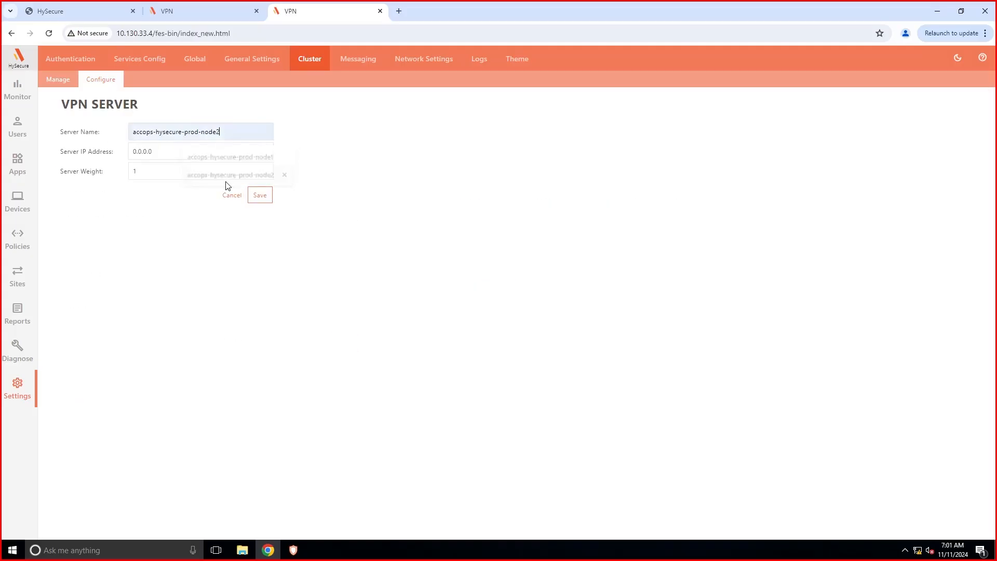
pyautogui.tripleClick(157, 154)
pyautogui.press('BackSpace')
pyautogui.click(213, 197)
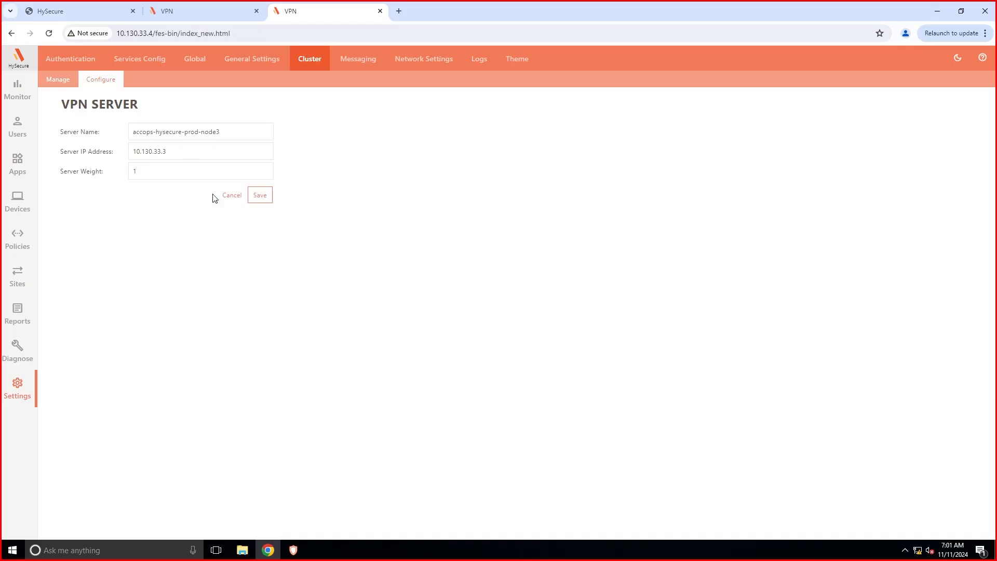
pyautogui.click(260, 195)
# Save the cluster configuration and reload the cluster services.
pyautogui.click(94, 82)
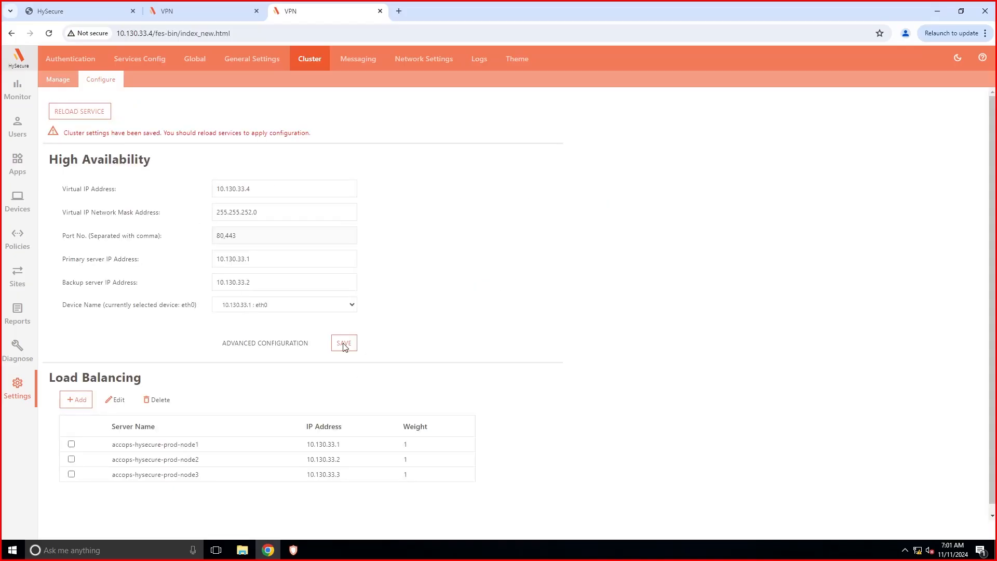
pyautogui.click(343, 343)
pyautogui.click(103, 80)
pyautogui.click(96, 116)
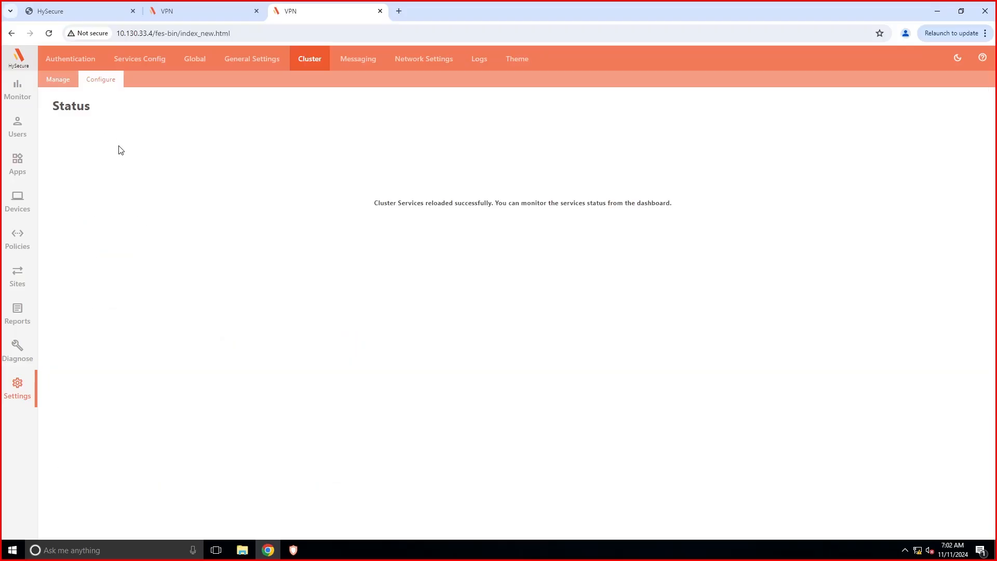
pyautogui.click(108, 81)
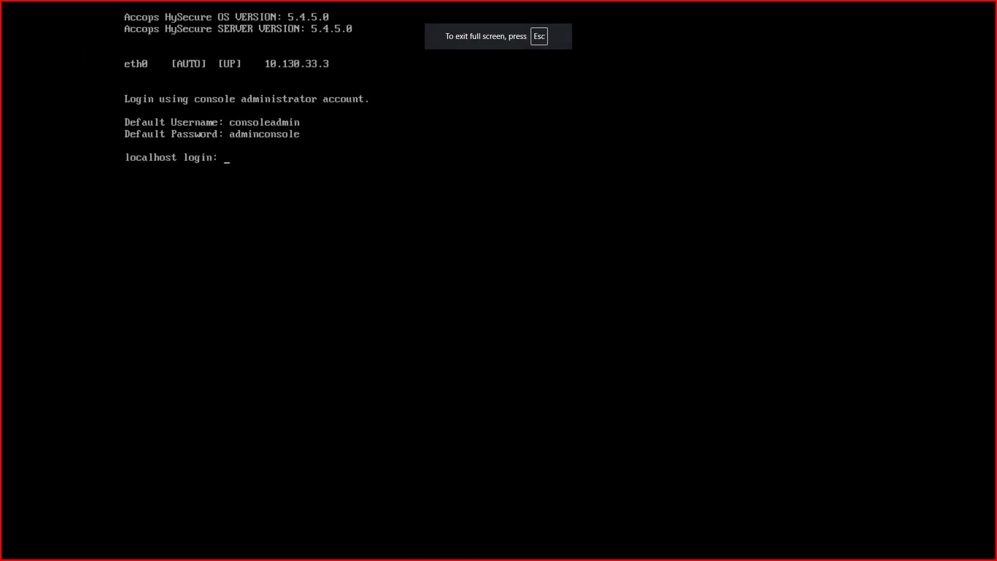
# Log in to the appliance console as consoleadmin and choose manual configuration of eth0.
pyautogui.write('consoleadmin')
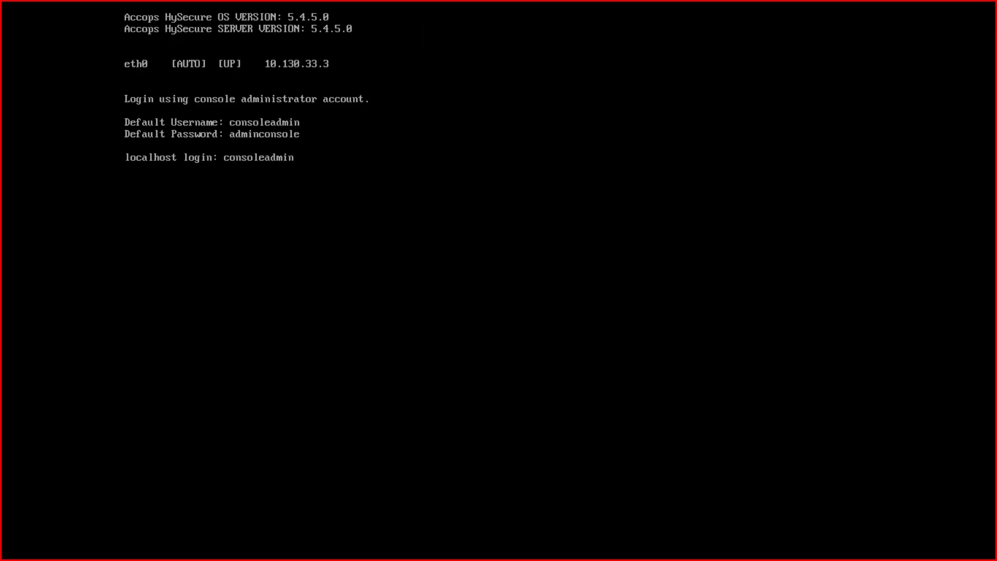
pyautogui.press('Return')
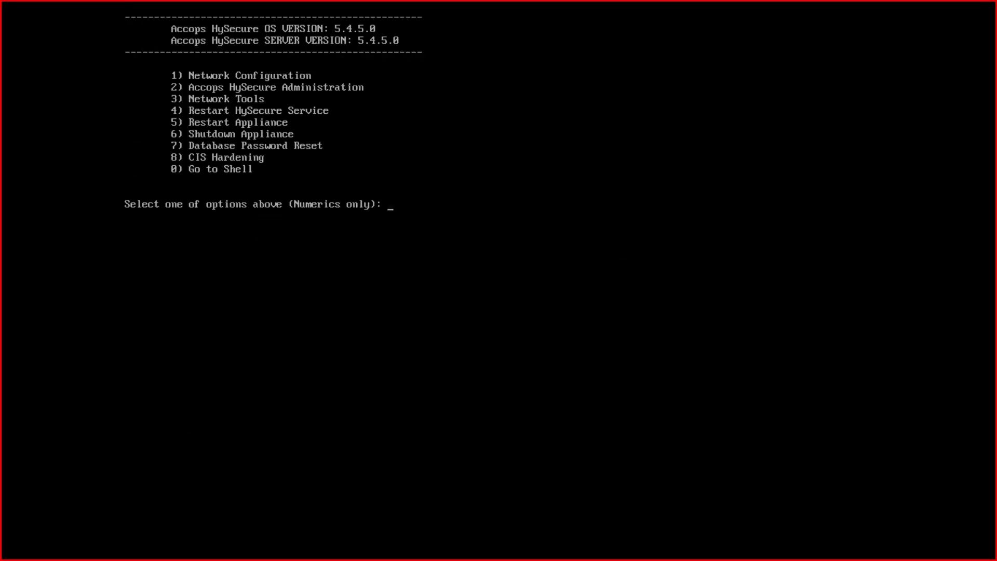
pyautogui.write('1')
pyautogui.press('Return')
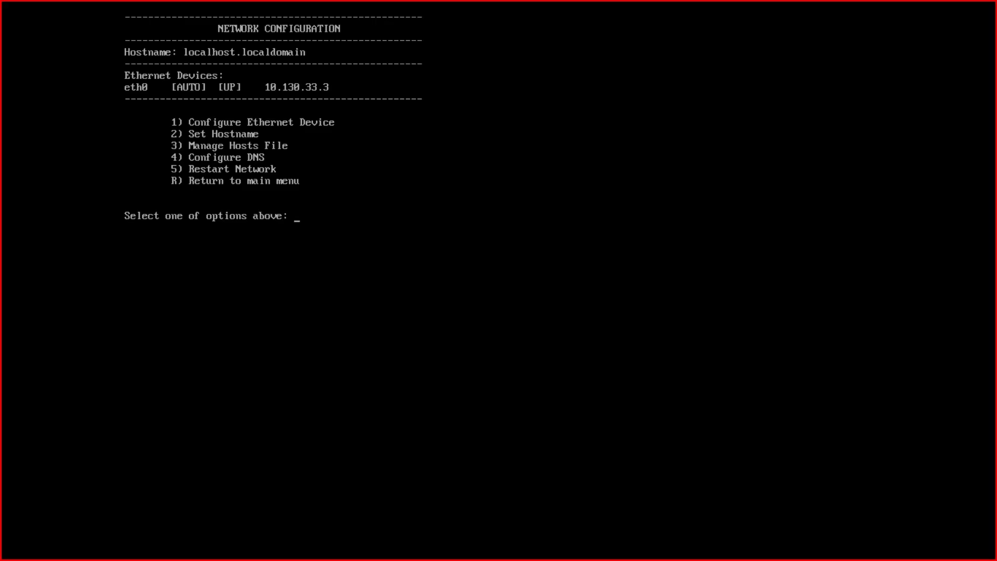
pyautogui.write('1')
pyautogui.press('Return')
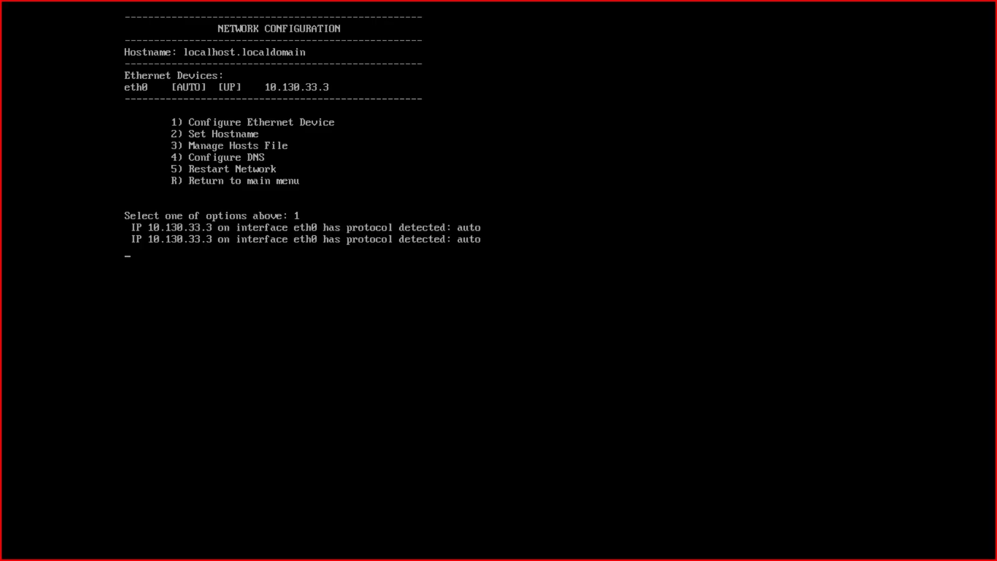
pyautogui.write('0')
pyautogui.press('Return')
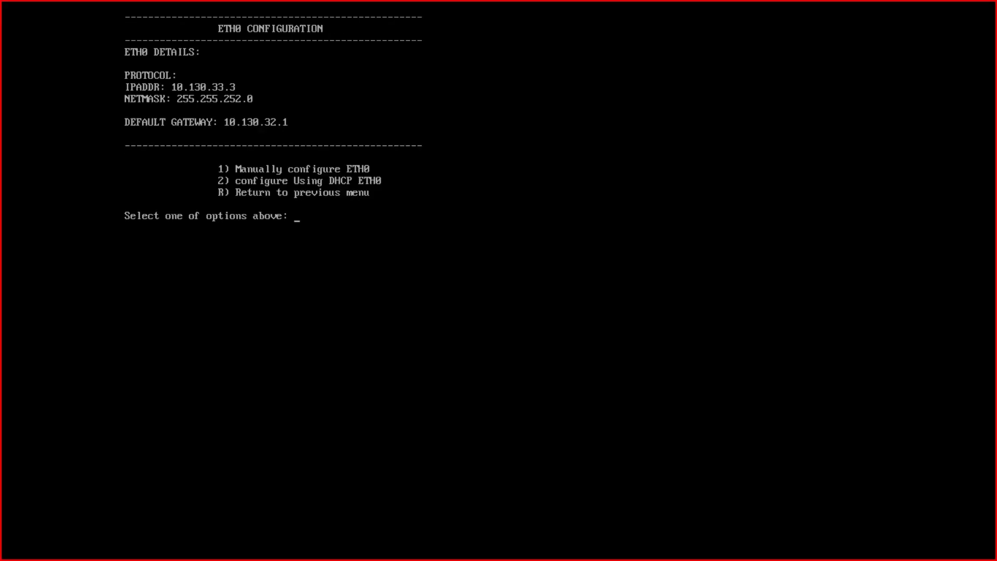
pyautogui.write('1')
pyautogui.press('Return')
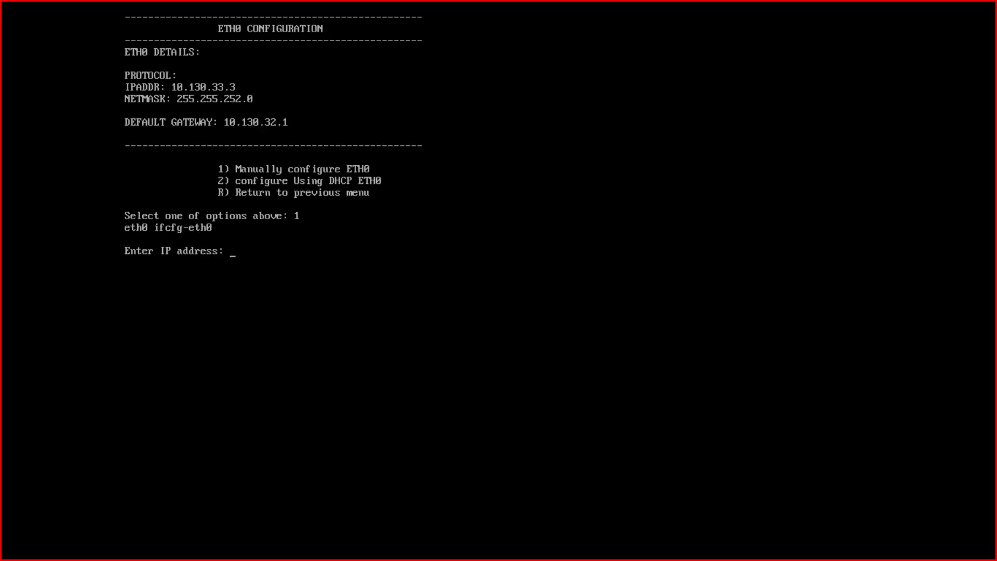
# Give eth0 IP 10.130.33.2, netmask 255.255.252.0, gateway 10.130.32.1, and apply it.
pyautogui.write('10.130.33.2')
pyautogui.press('Return')
pyautogui.write('2')
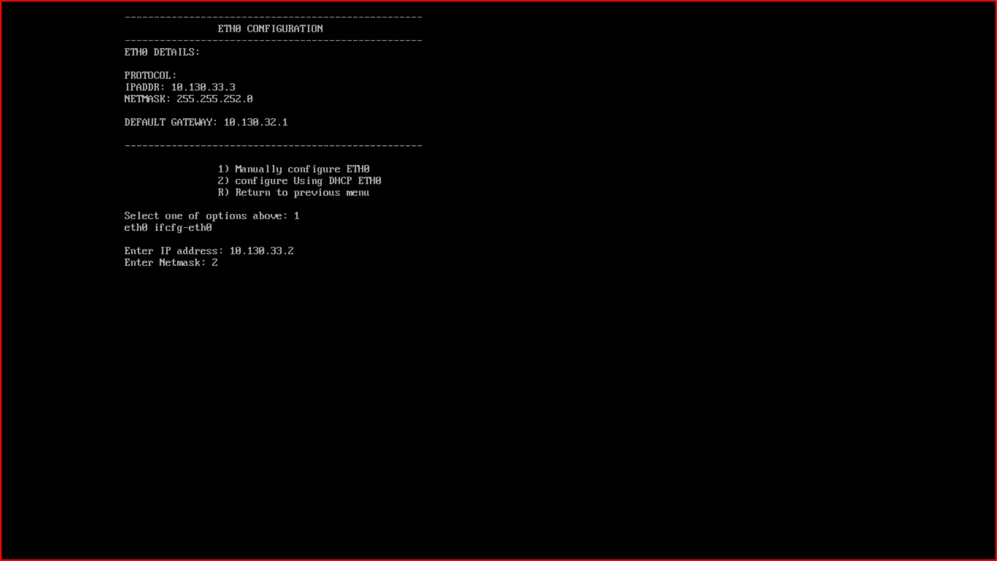
pyautogui.write('55.255.252.0')
pyautogui.press('Return')
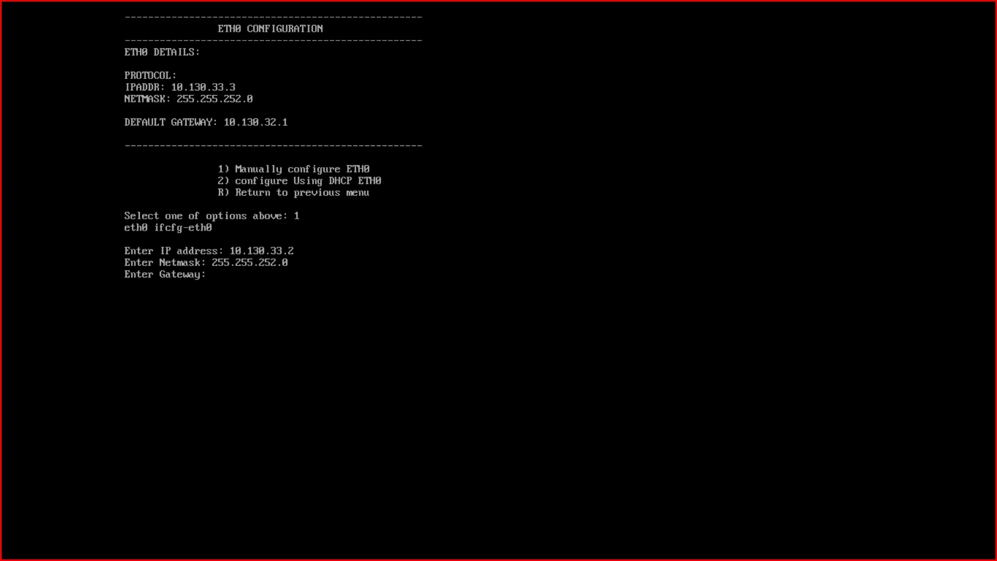
pyautogui.write('10.130.32.1')
pyautogui.press('Return')
pyautogui.write('y')
pyautogui.press('Return')
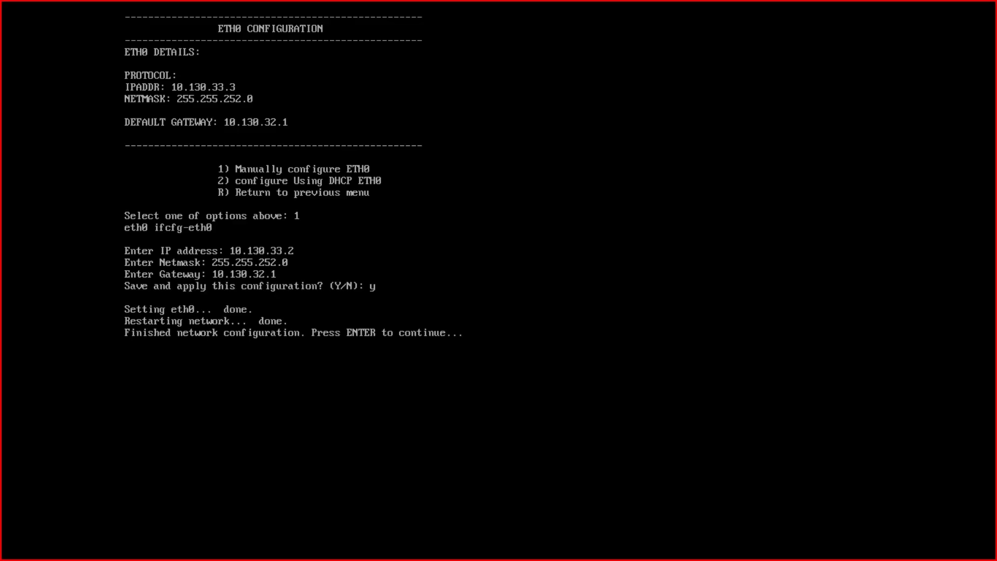
pyautogui.press('Return')
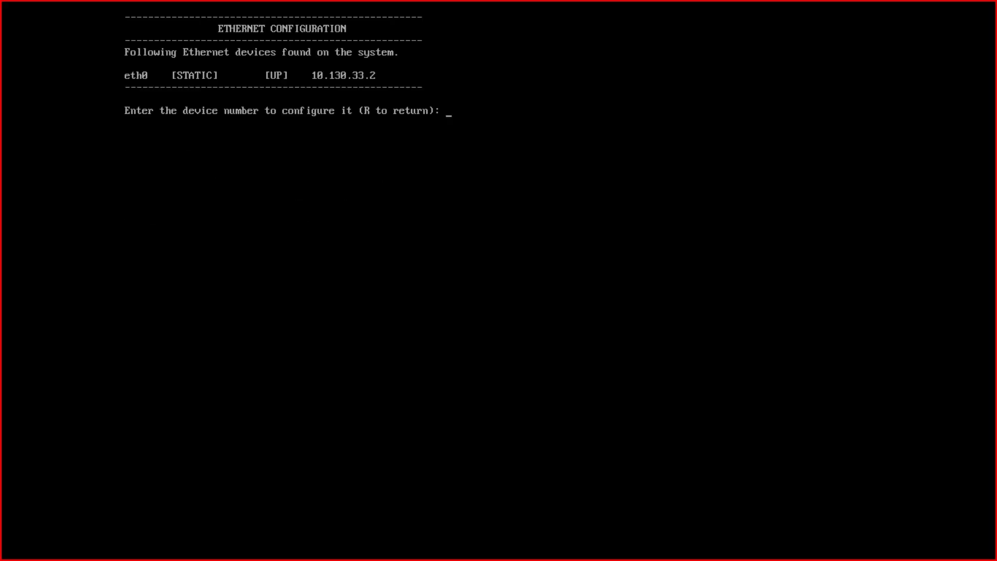
pyautogui.press('Return')
# Change the appliance hostname to accops-hysecure-prod-node2 and confirm the change.
pyautogui.write('2')
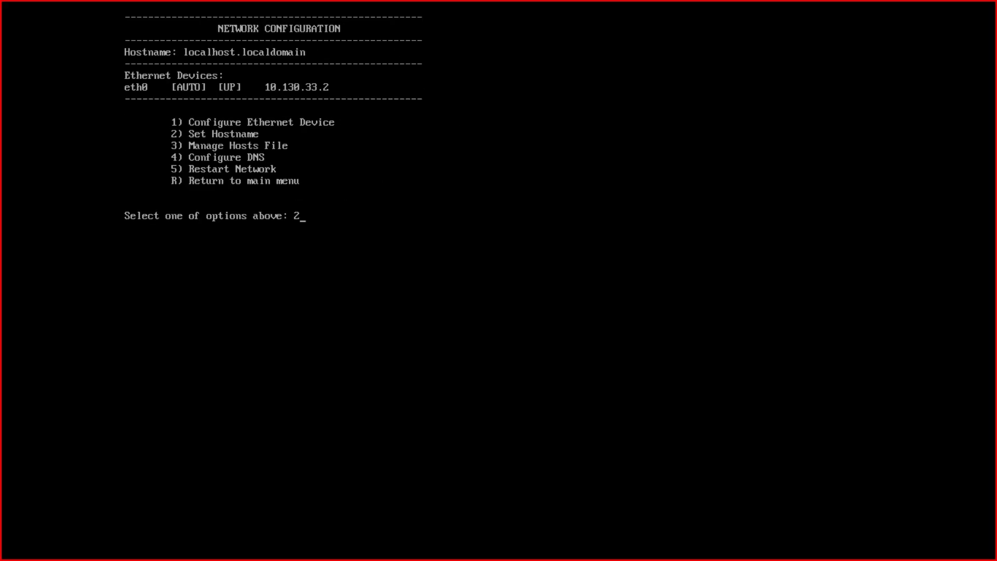
pyautogui.press('Return')
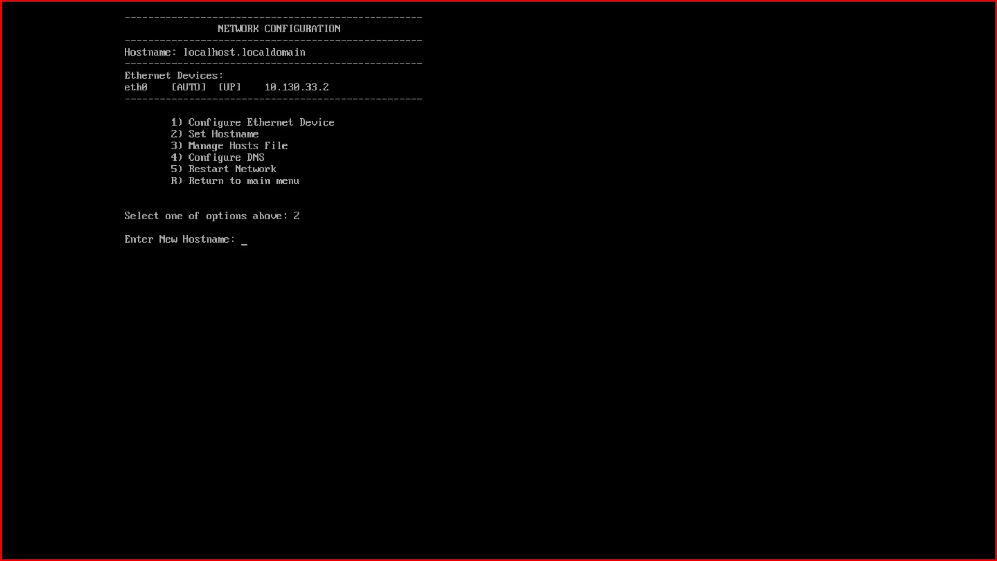
pyautogui.write('accops-hysecure-prod-node2')
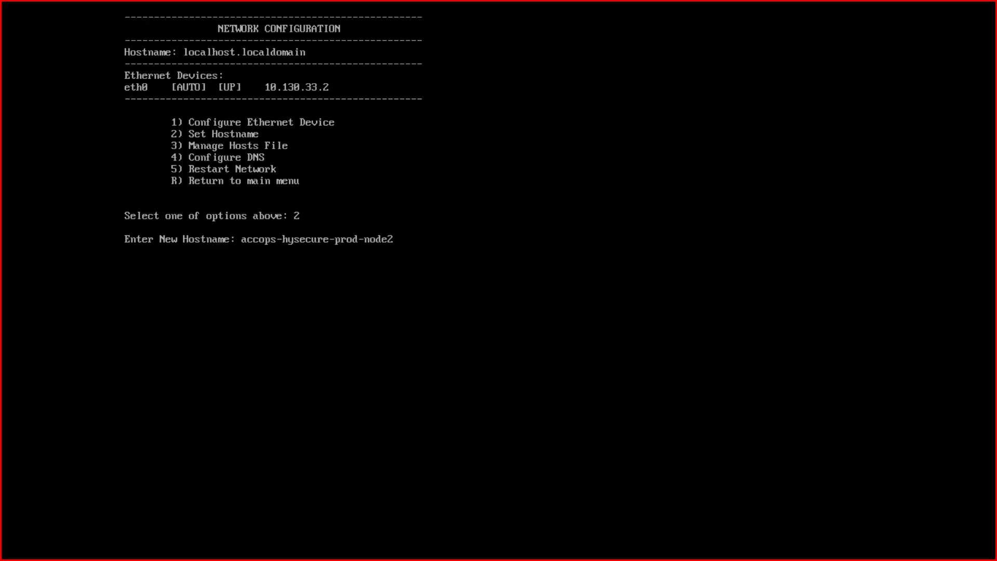
pyautogui.press('Return')
pyautogui.write('y')
pyautogui.press('Return')
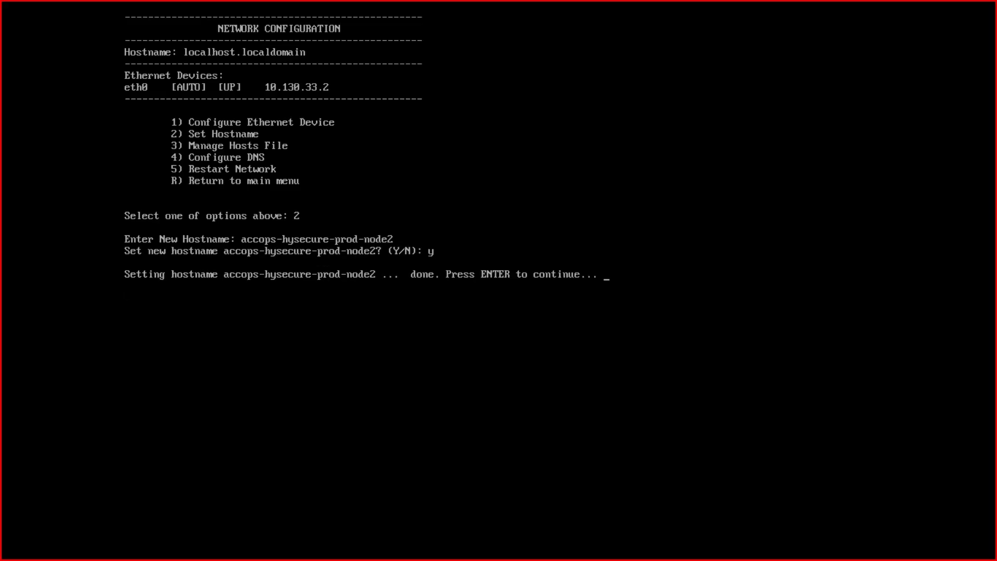
pyautogui.press('Return')
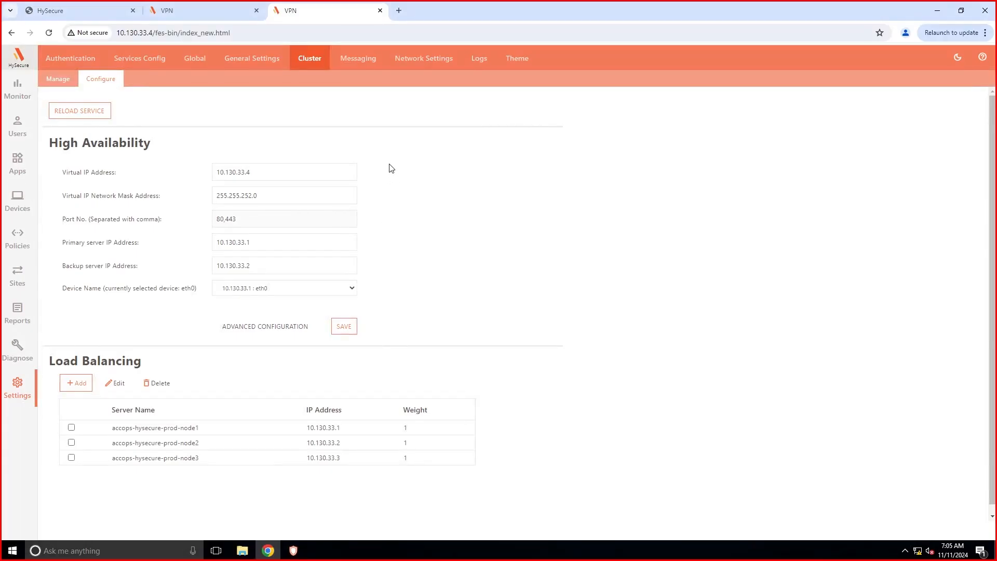
# Log out of the HySecure client and change its server address to 10.130.33.2.
pyautogui.click(293, 552)
pyautogui.click(372, 381)
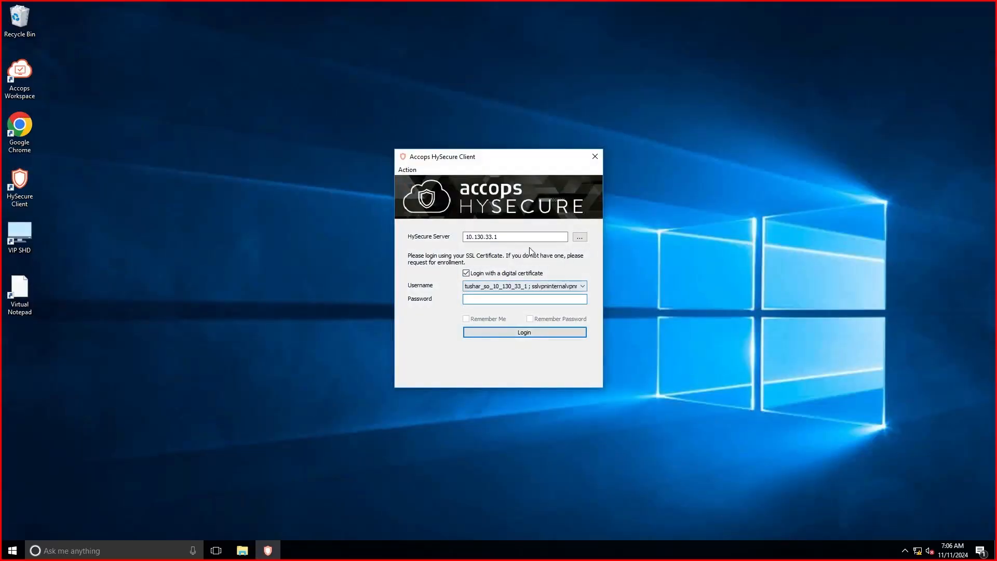
pyautogui.click(519, 237)
pyautogui.press('BackSpace')
pyautogui.write('2')
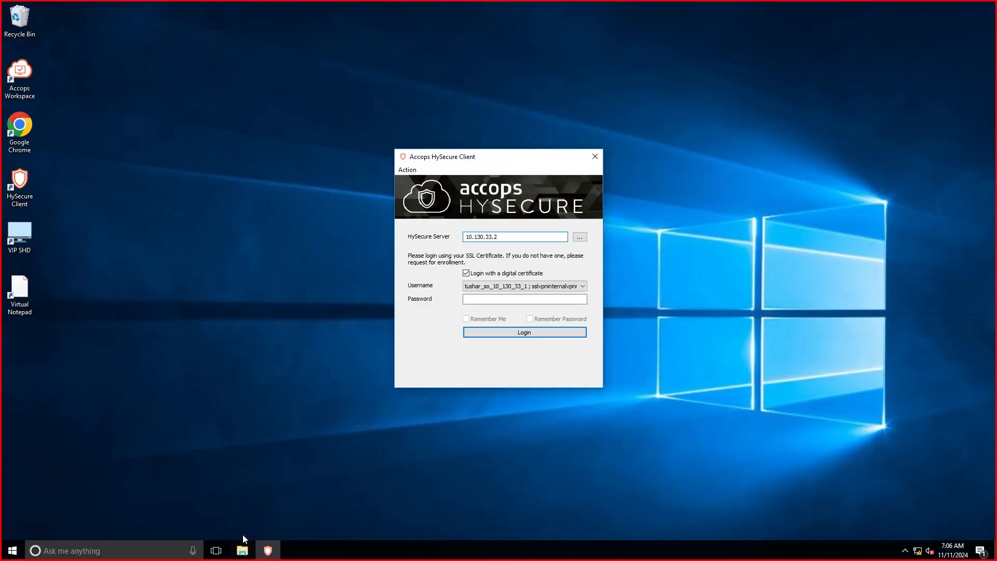
pyautogui.press('Return')
pyautogui.doubleClick(21, 132)
pyautogui.write('https://10.130.33.')
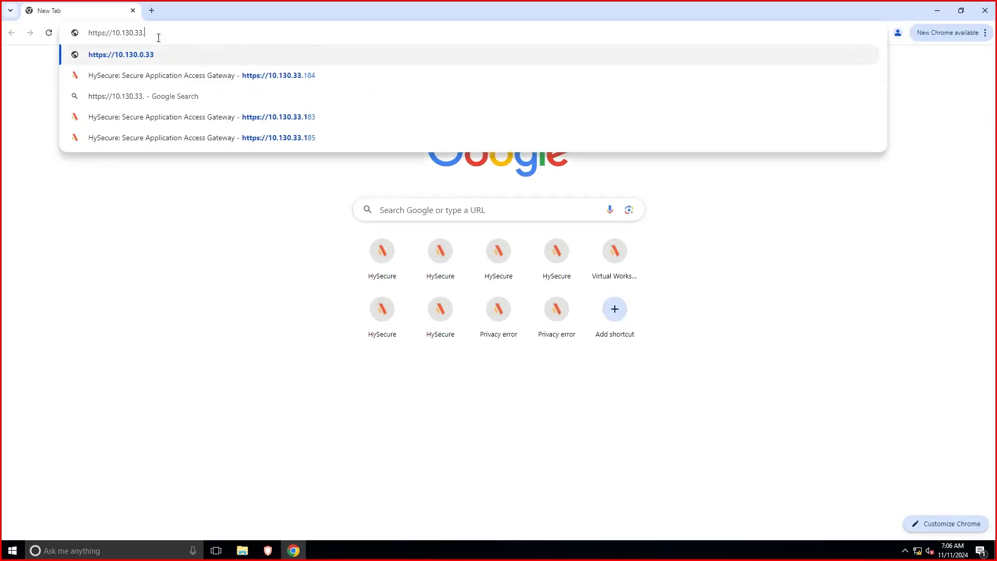
pyautogui.write('2')
pyautogui.press('Return')
pyautogui.click(358, 322)
pyautogui.click(390, 409)
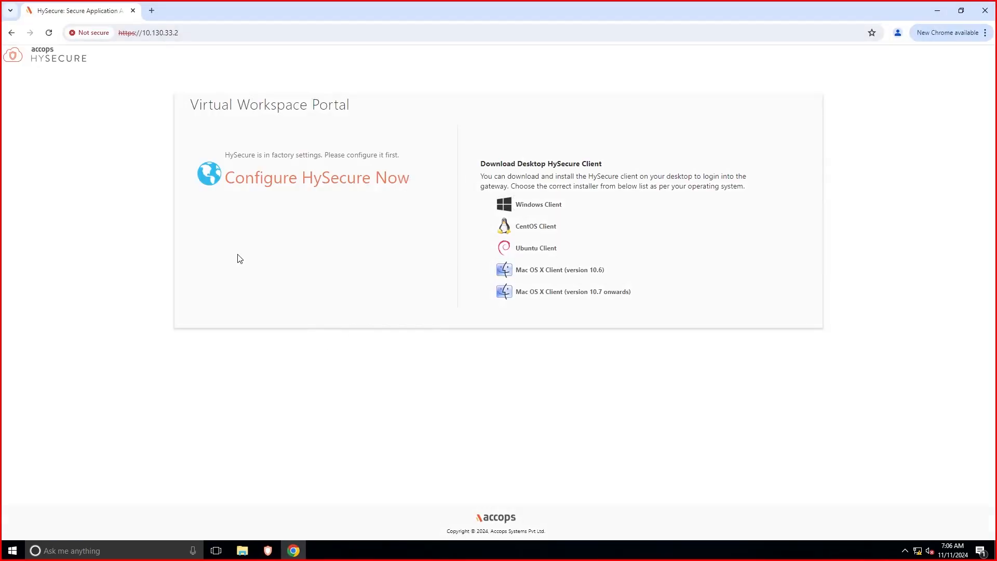
pyautogui.click(294, 185)
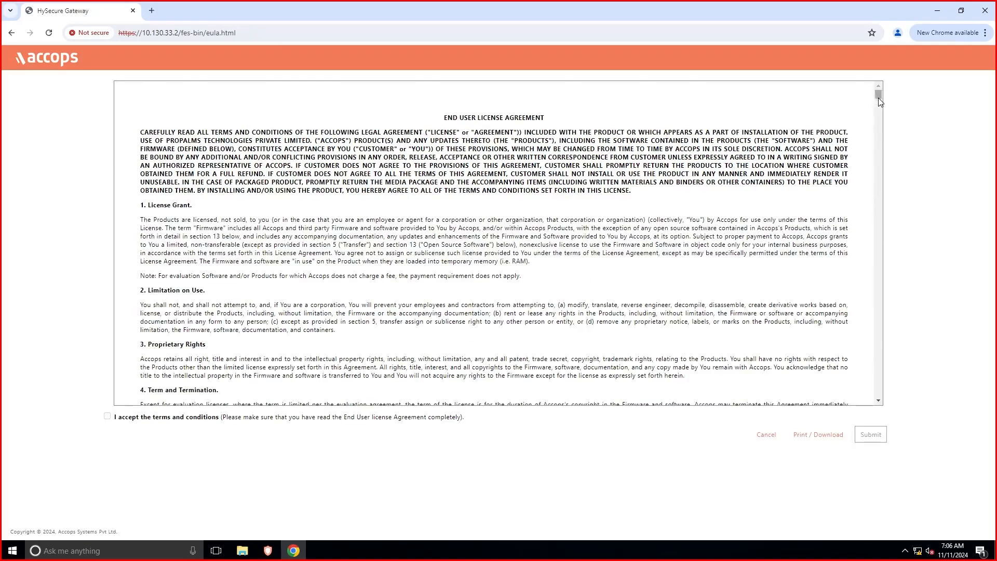
pyautogui.moveTo(877, 97); pyautogui.dragTo(890, 414)
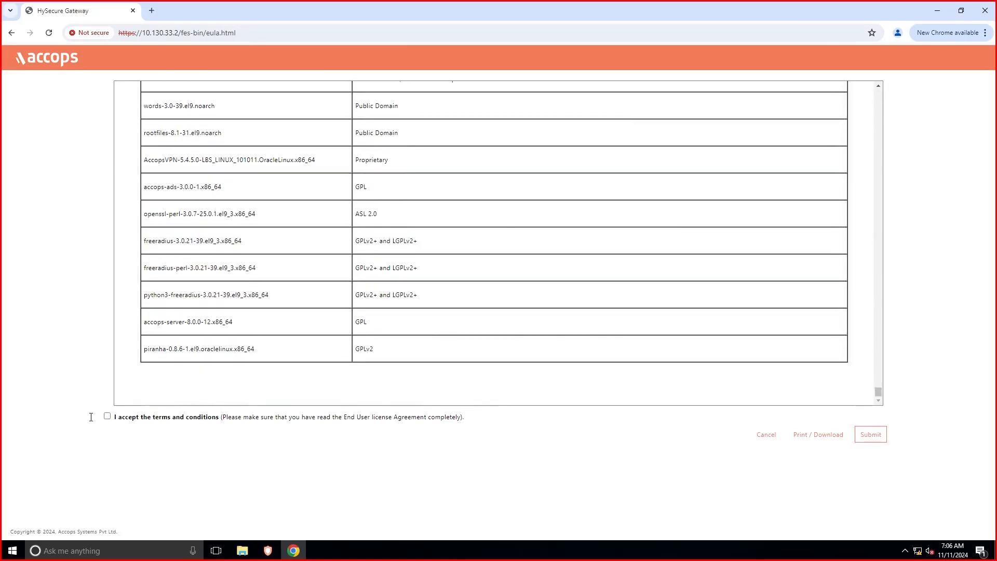
pyautogui.click(107, 417)
pyautogui.click(871, 435)
# Set Primary DNS 10.130.33.96 and Secondary DNS 192.168.100.9, and keep the default SSH password.
pyautogui.click(92, 168)
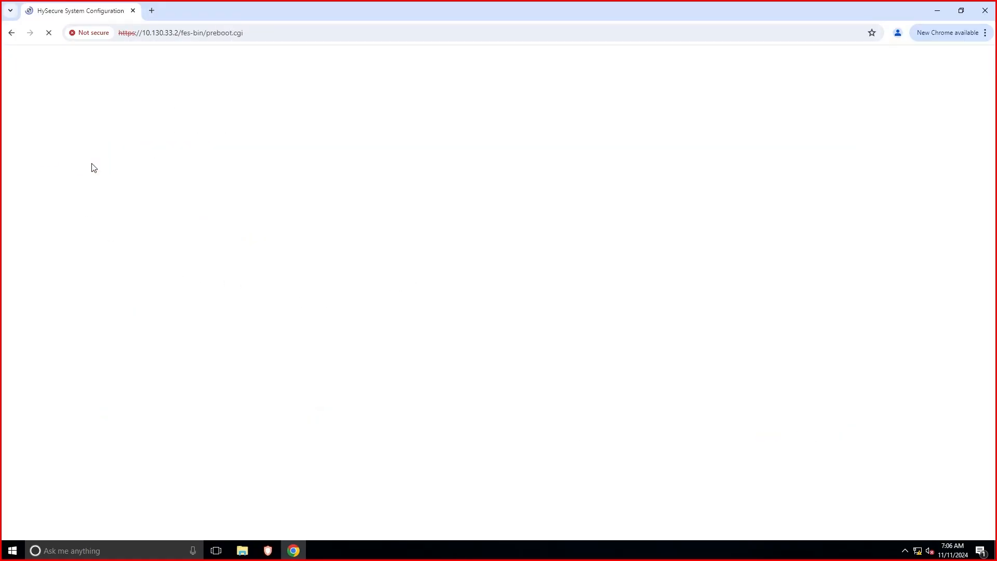
pyautogui.click(244, 217)
pyautogui.hotkey('ctrl', 'a')
pyautogui.press('BackSpace')
pyautogui.click(244, 240)
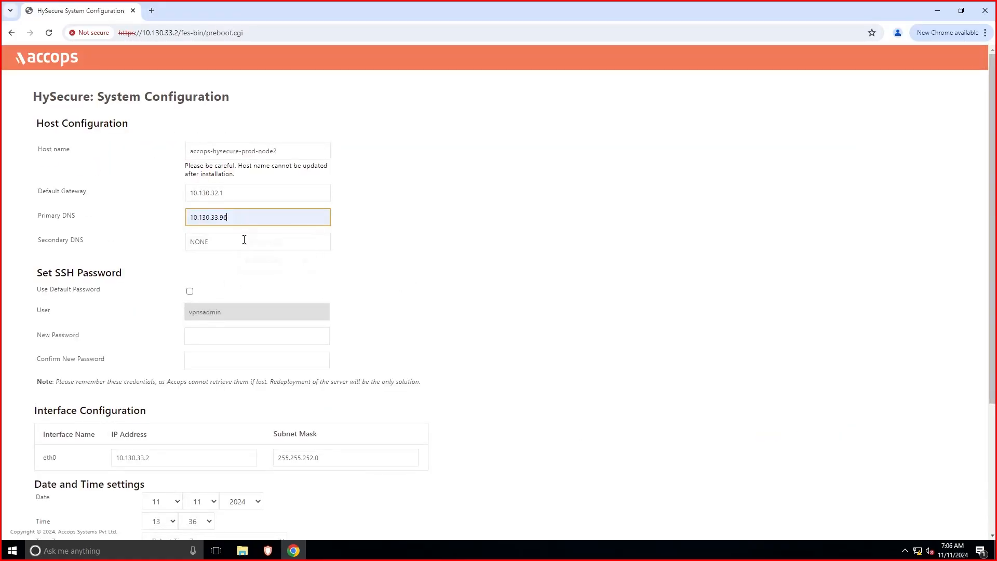
pyautogui.press('Tab')
pyautogui.write('1')
pyautogui.press('Down')
pyautogui.press('Down')
pyautogui.press('Return')
pyautogui.click(190, 291)
# Choose the (GMT+05:30) Calcutta time zone and NTP servers 10.130.33.96 and 192.168.100.9, then submit.
pyautogui.scroll(-3, 418, 303)
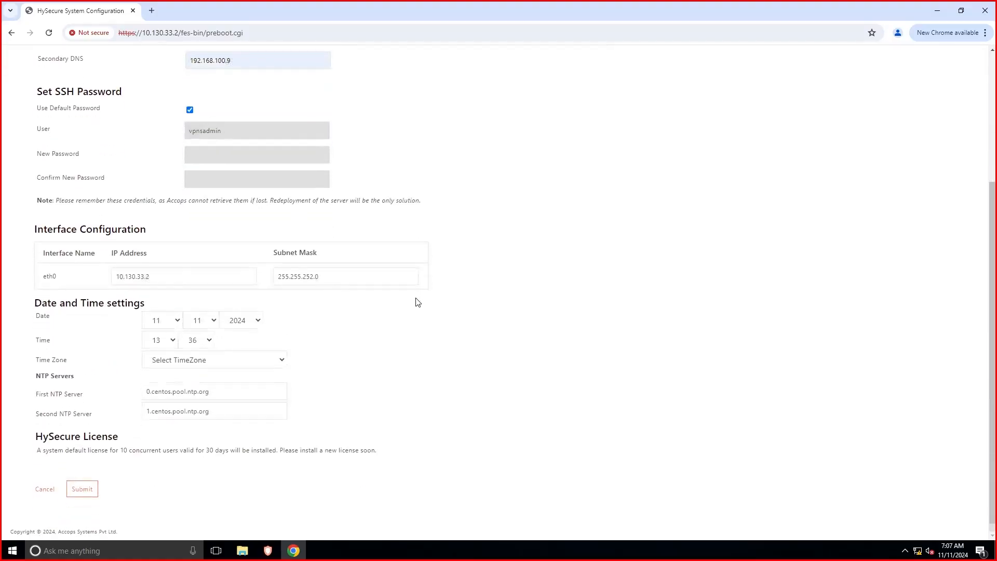
pyautogui.click(285, 360)
pyautogui.scroll(-5, 219, 233)
pyautogui.click(171, 258)
pyautogui.press('Tab')
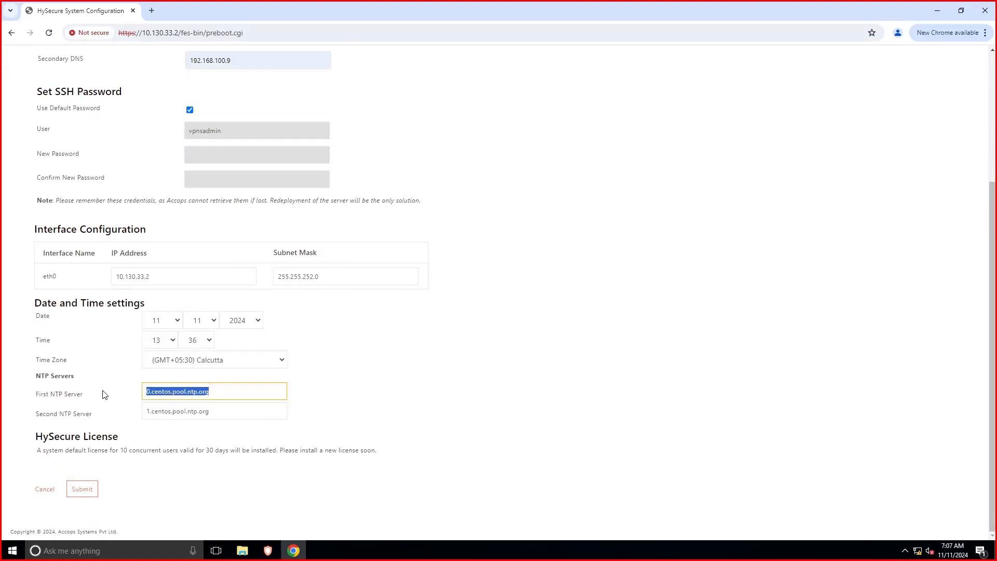
pyautogui.write('1')
pyautogui.press('Down')
pyautogui.press('Return')
pyautogui.press('Tab')
pyautogui.write('1')
pyautogui.click(231, 442)
pyautogui.press('Return')
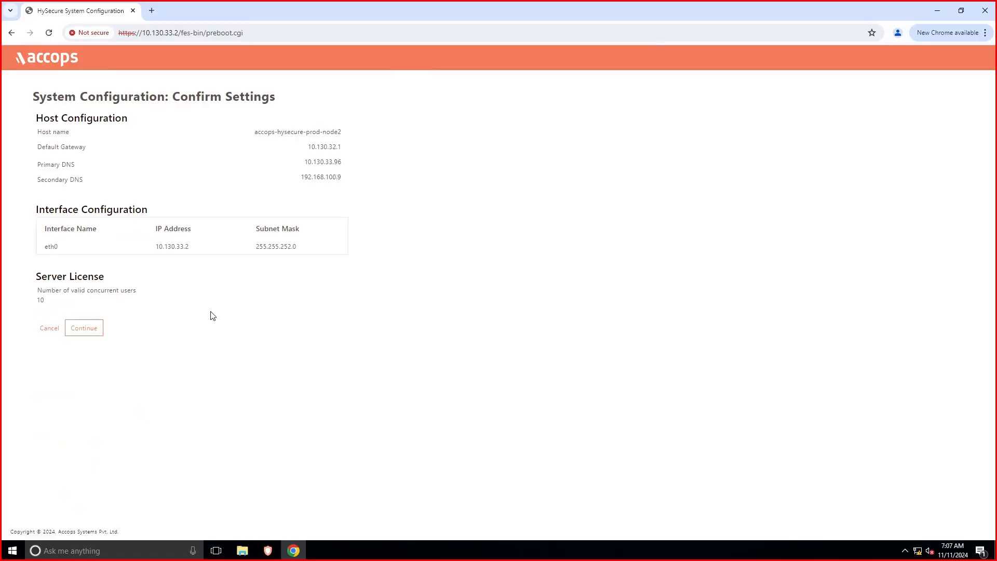
pyautogui.click(89, 330)
# Keep the default Accops Internal CA and fill the certificate details: Accops, India, Maharashtra, Pune, 3650 days.
pyautogui.click(69, 198)
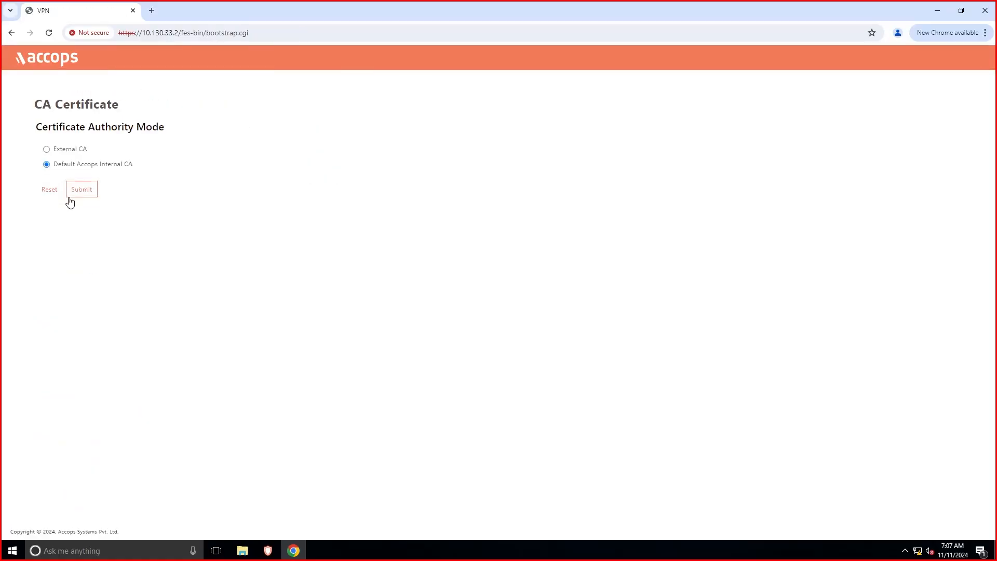
pyautogui.click(83, 190)
pyautogui.click(145, 151)
pyautogui.click(167, 175)
pyautogui.click(166, 172)
pyautogui.write('india')
pyautogui.press('Return')
pyautogui.click(145, 196)
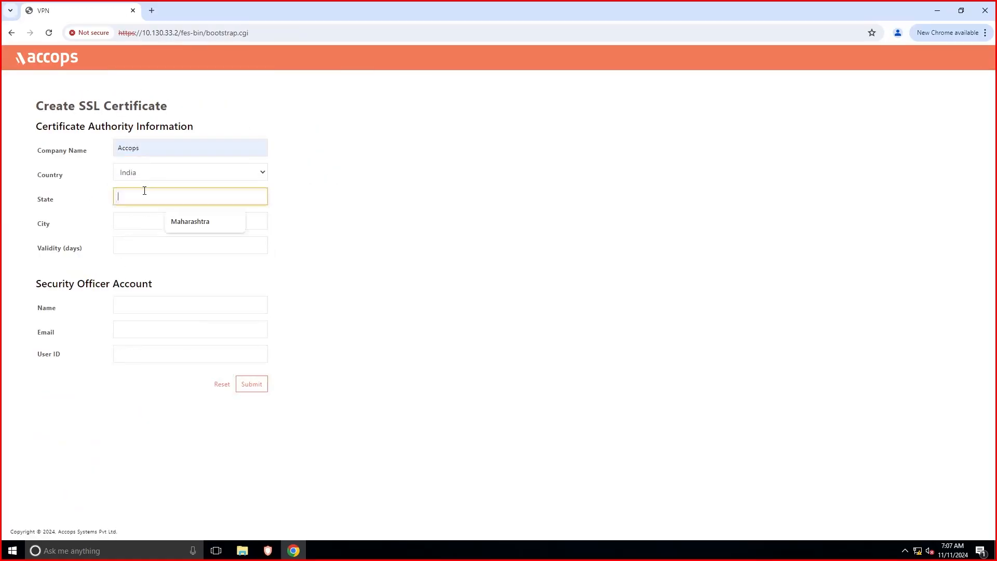
pyautogui.click(189, 221)
pyautogui.click(140, 248)
pyautogui.write('3650')
pyautogui.click(203, 305)
# Enter the security officer's name, e-mail and user ID, and submit the form.
pyautogui.click(190, 330)
pyautogui.click(140, 355)
pyautogui.write('tushar_SO_10_130_33_2')
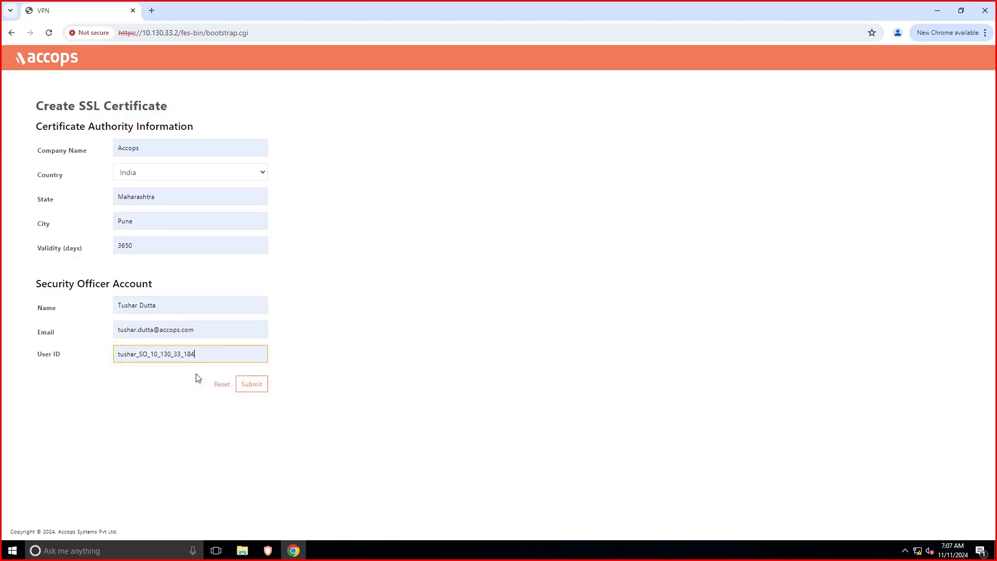
pyautogui.click(251, 384)
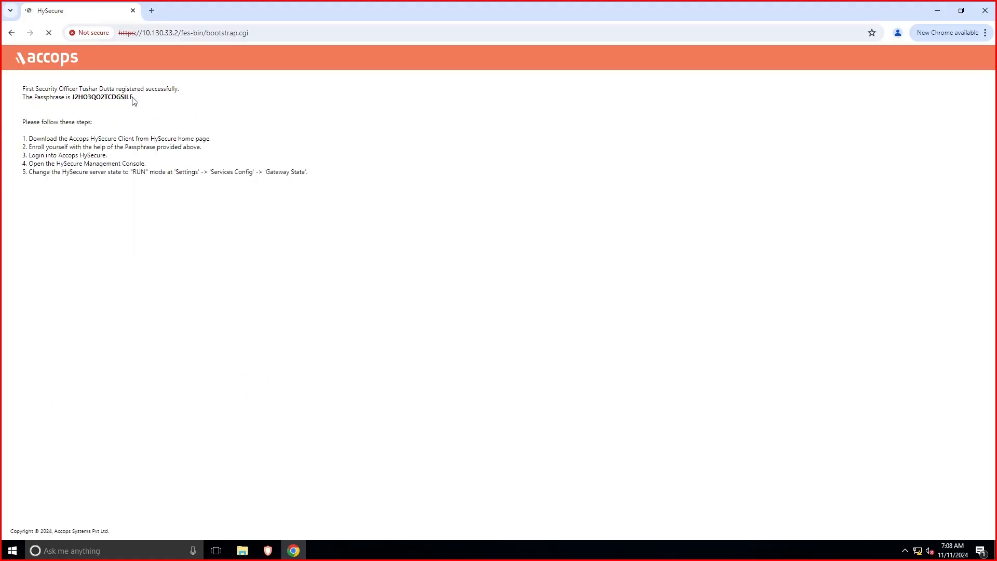
# Copy the issued passphrase and open Enrollment in the HySecure client.
pyautogui.moveTo(134, 98); pyautogui.dragTo(74, 100)
pyautogui.rightClick(90, 98)
pyautogui.click(107, 108)
pyautogui.click(270, 551)
pyautogui.click(590, 297)
pyautogui.click(408, 170)
pyautogui.click(429, 182)
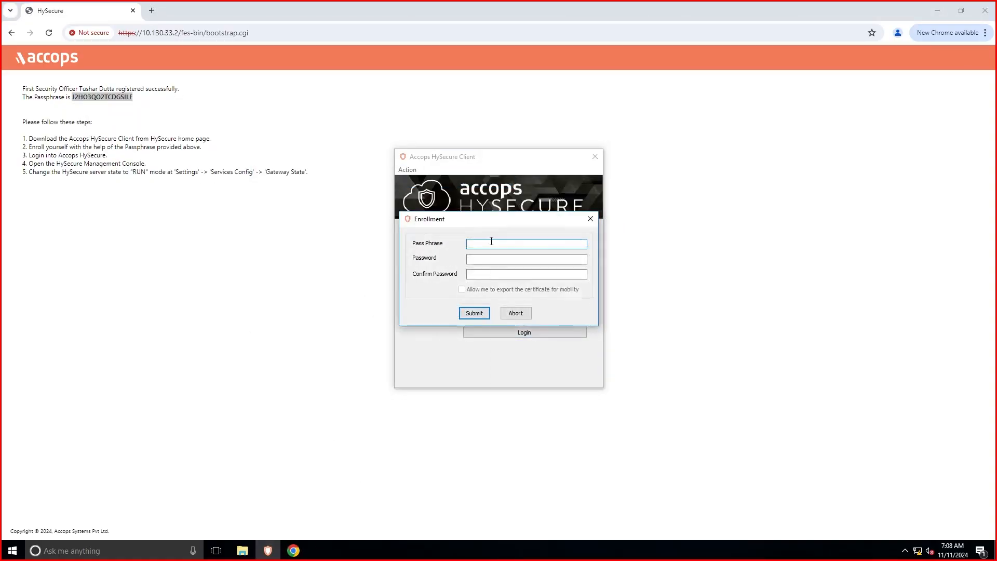
# Enroll with the pasted passphrase, setting and confirming a new password.
pyautogui.rightClick(492, 243)
pyautogui.click(511, 289)
pyautogui.click(501, 261)
pyautogui.write('••••••••')
pyautogui.press('BackSpace')
pyautogui.press('BackSpace')
pyautogui.press('BackSpace')
pyautogui.press('BackSpace')
pyautogui.press('BackSpace')
pyautogui.press('BackSpace')
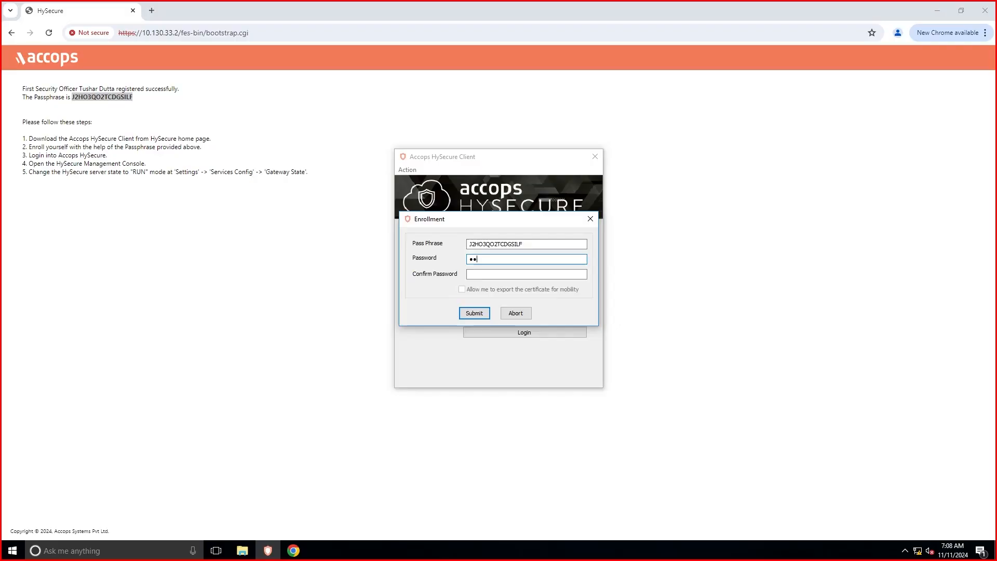
pyautogui.write('••••••••')
pyautogui.press('Tab')
pyautogui.write('•••')
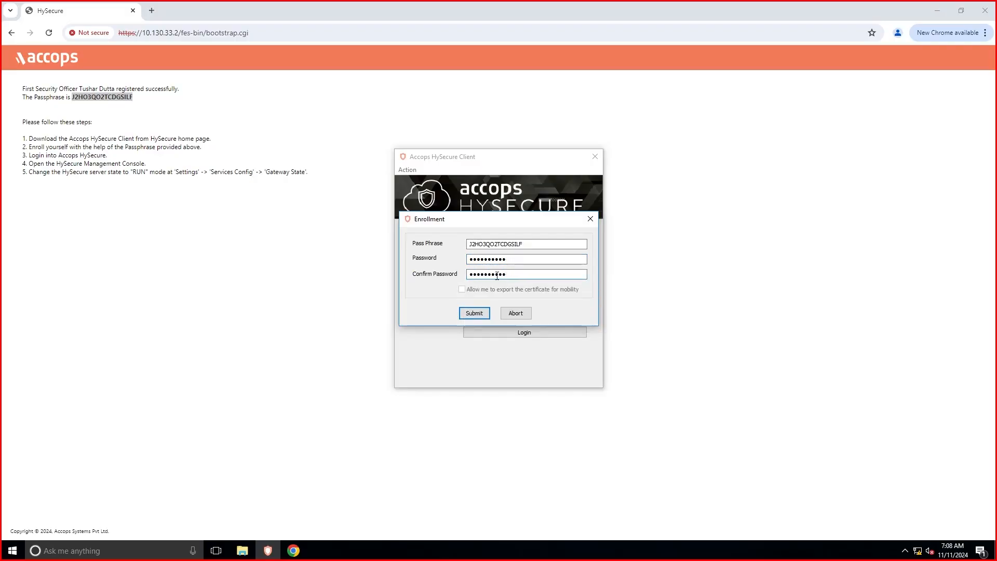
pyautogui.click(474, 313)
pyautogui.click(528, 293)
# Log in to node 10.130.33.2's management console with the officer's password.
pyautogui.click(516, 299)
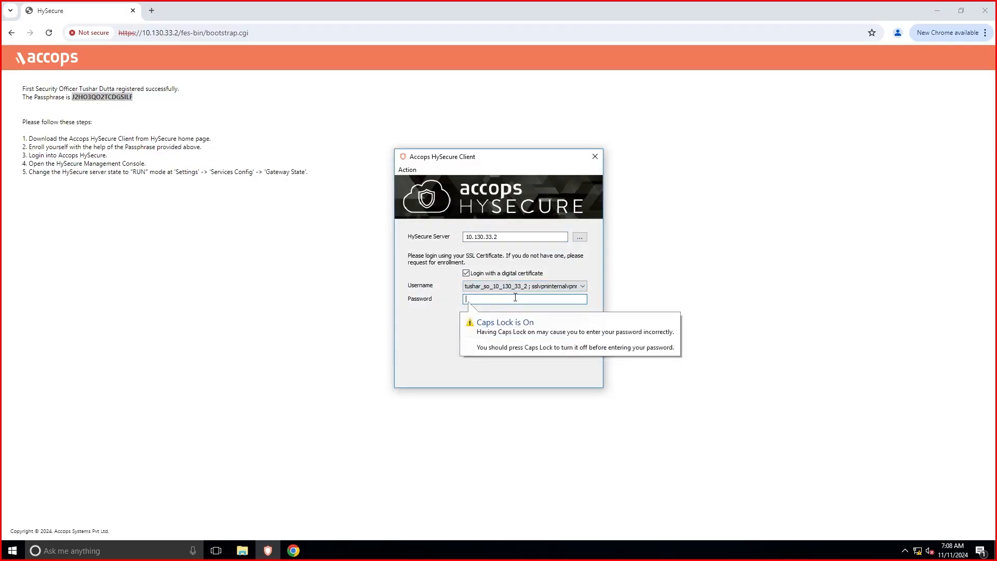
pyautogui.write('••••••••••••')
pyautogui.click(524, 333)
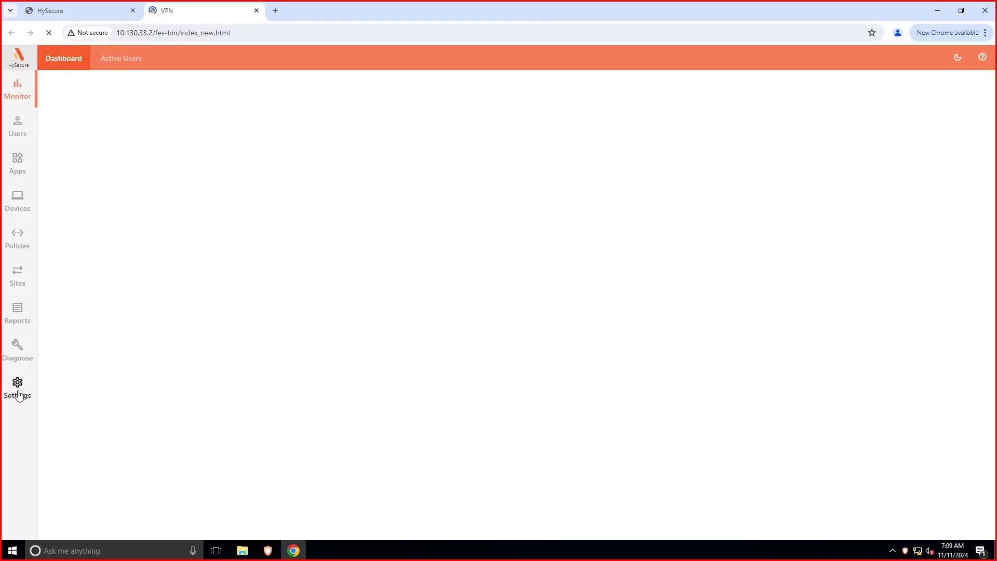
# Switch the gateway state to Run State in Services Config and confirm.
pyautogui.click(17, 387)
pyautogui.click(166, 59)
pyautogui.click(122, 79)
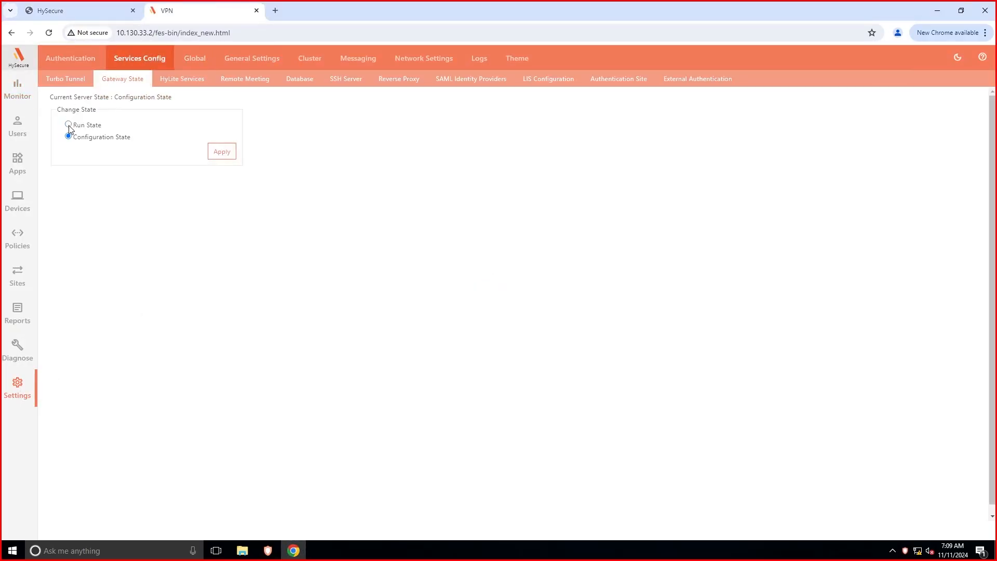
pyautogui.click(69, 125)
pyautogui.click(222, 152)
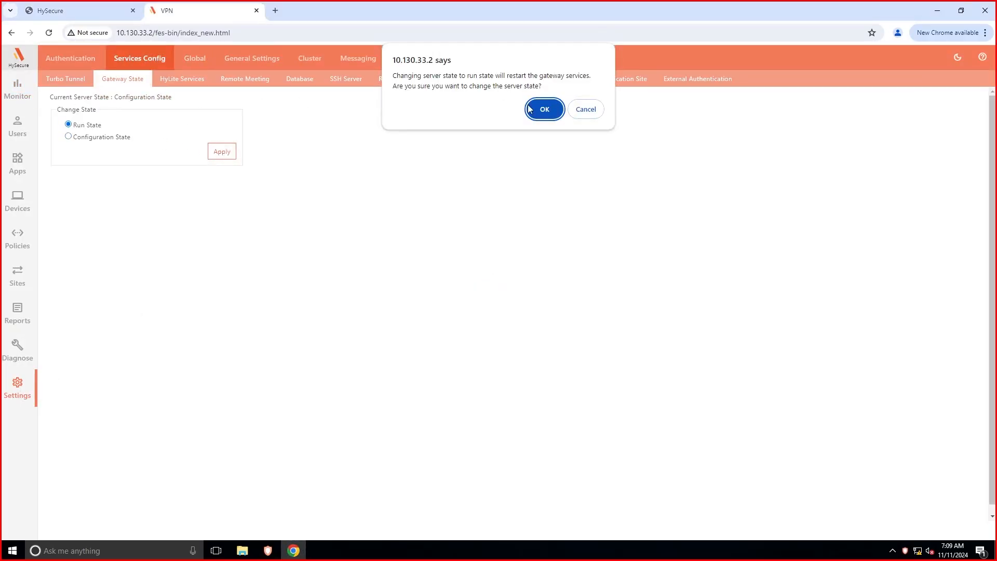
pyautogui.click(529, 108)
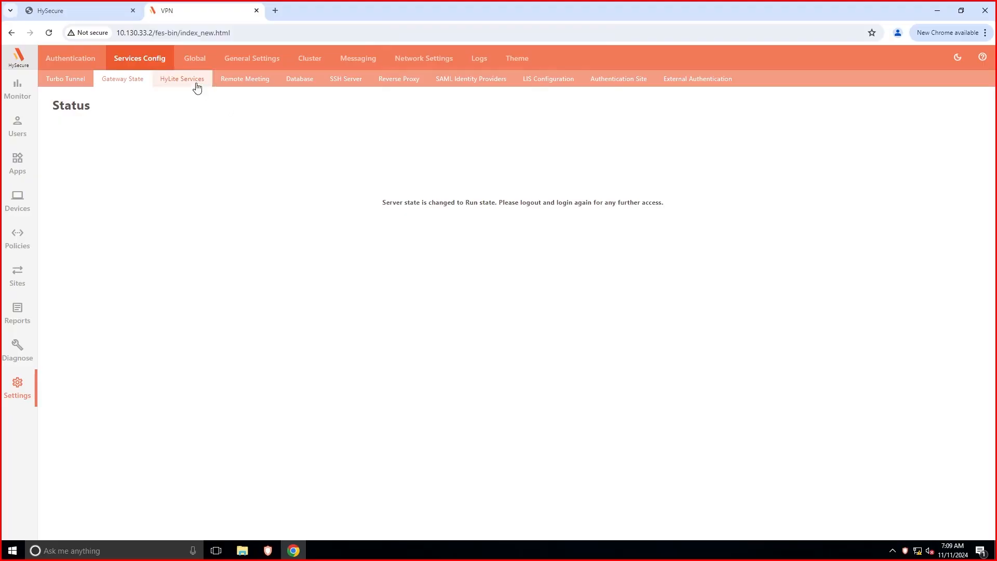
# Join the node as Backup Load Balancer with VIP 10.130.33.4 and netmask 255.255.252.0.
pyautogui.click(308, 60)
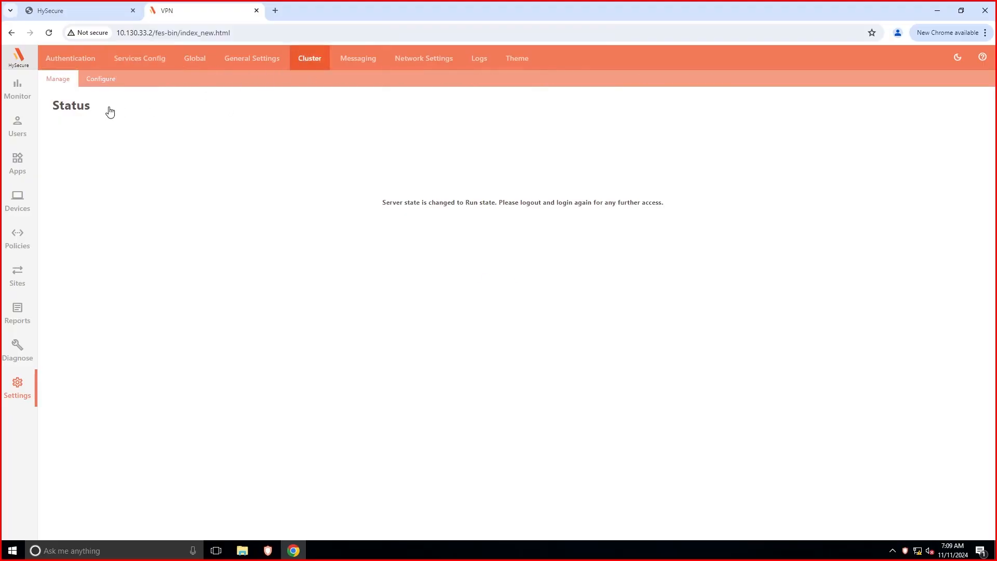
pyautogui.click(99, 83)
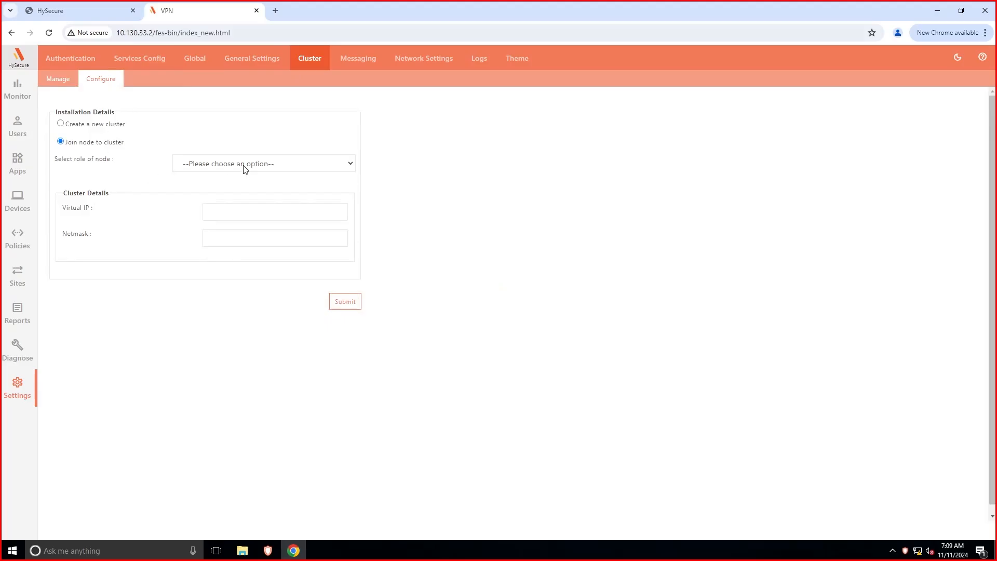
pyautogui.click(245, 166)
pyautogui.click(236, 199)
pyautogui.click(225, 211)
pyautogui.click(278, 312)
pyautogui.click(245, 238)
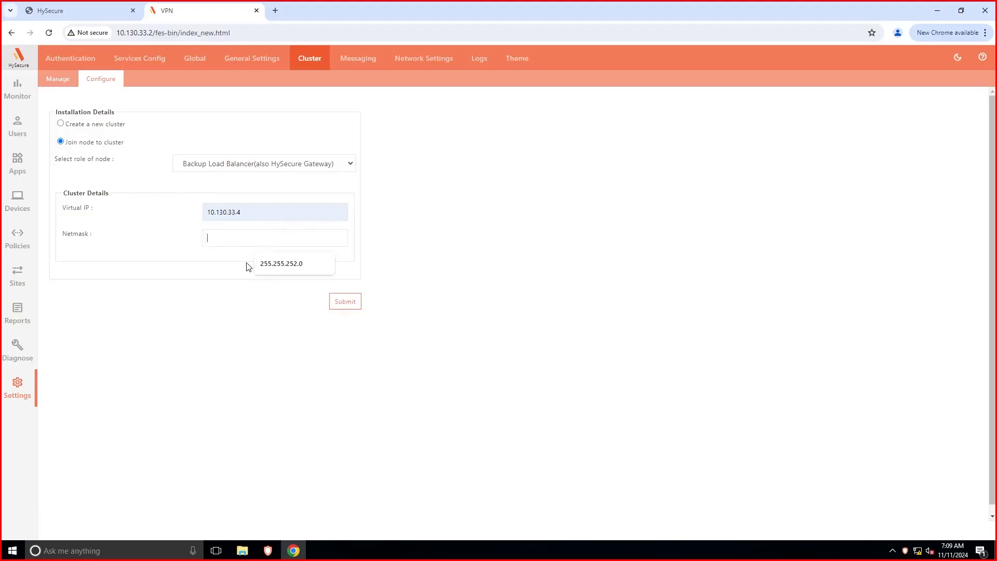
pyautogui.click(280, 260)
pyautogui.click(349, 303)
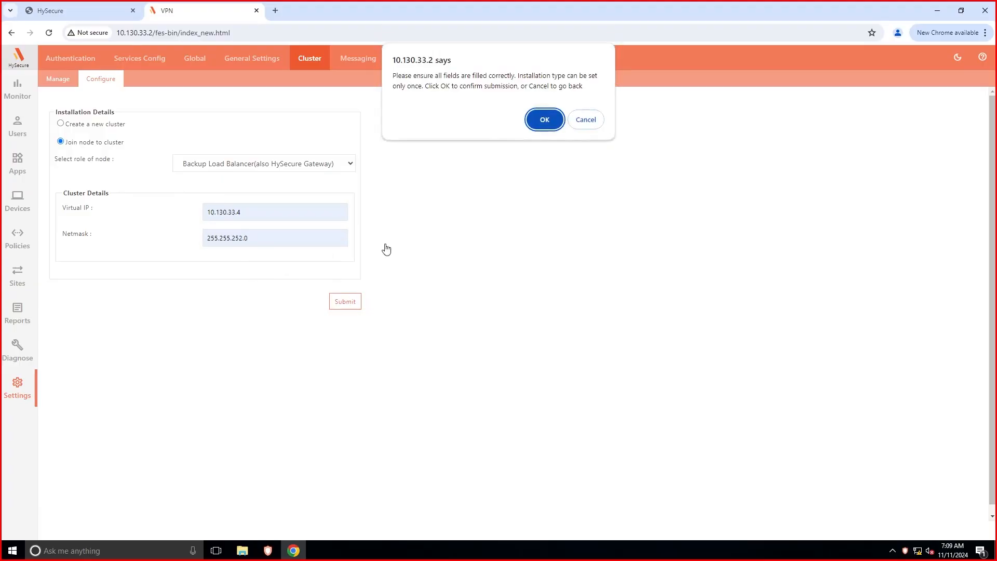
pyautogui.click(546, 119)
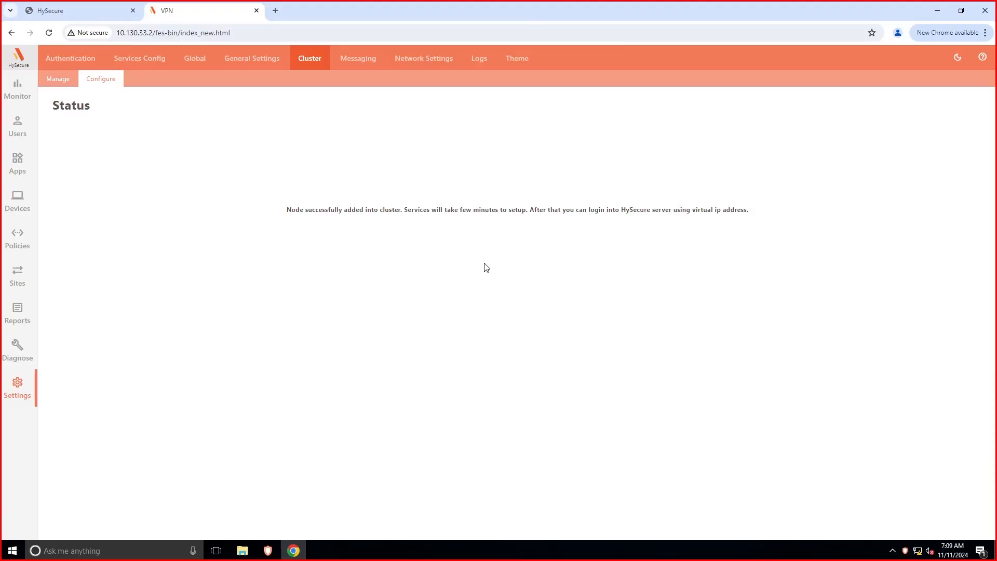
# Log out of the HySecure Launchpad client session.
pyautogui.click(268, 550)
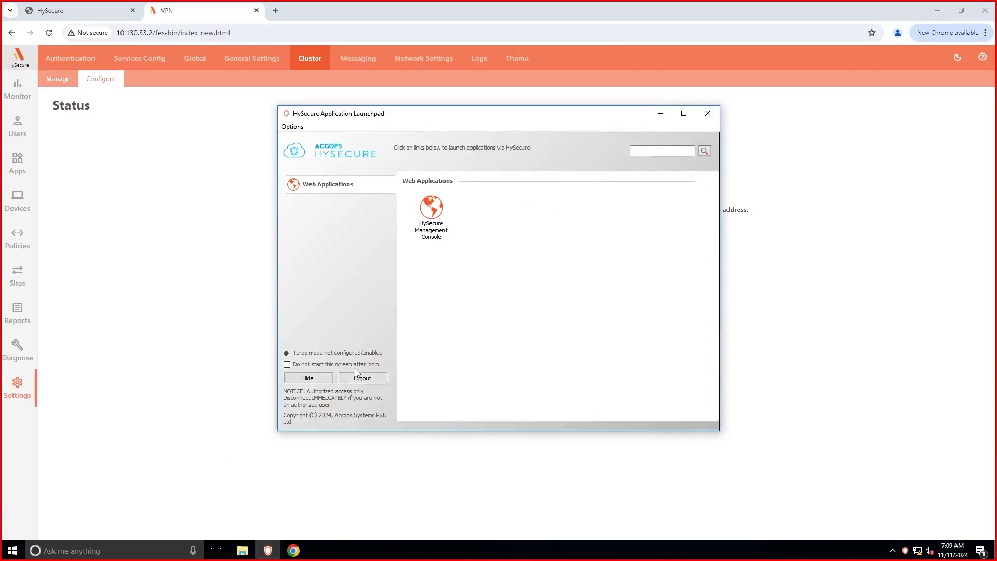
pyautogui.click(357, 377)
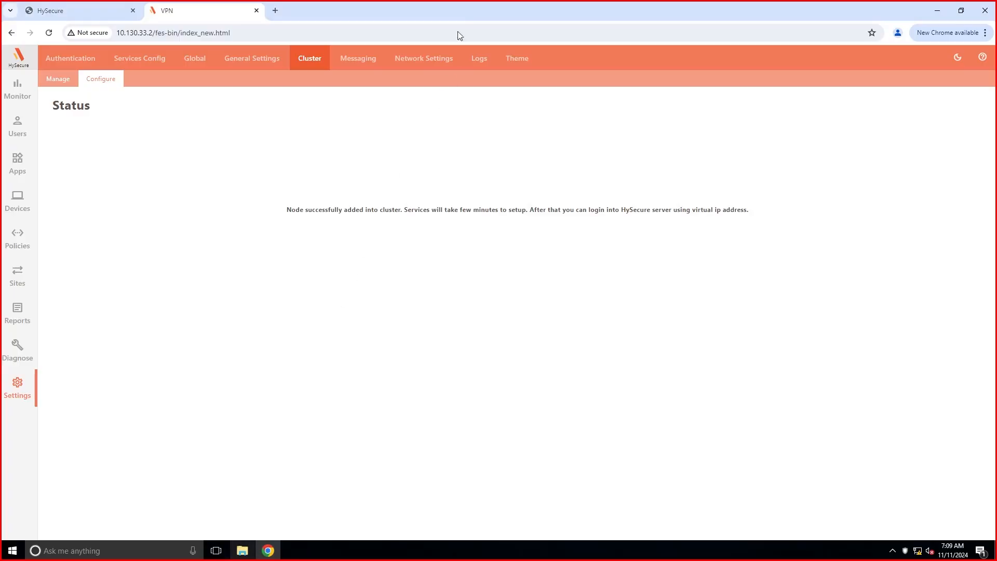
pyautogui.doubleClick(459, 18)
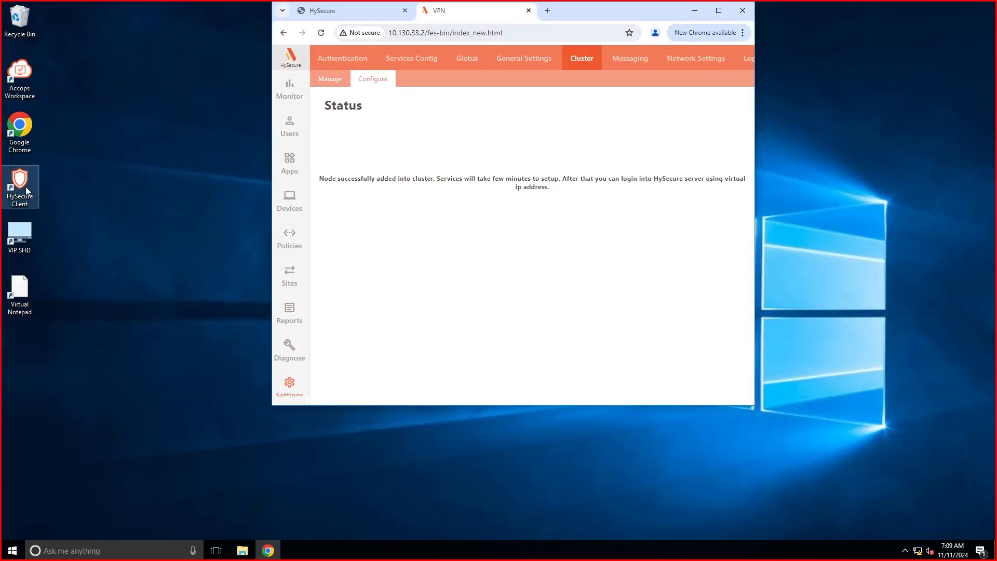
# Attempt a HySecure Client login to the gateway, dismissing the incorrect-password error.
pyautogui.doubleClick(19, 181)
pyautogui.click(581, 232)
pyautogui.click(499, 251)
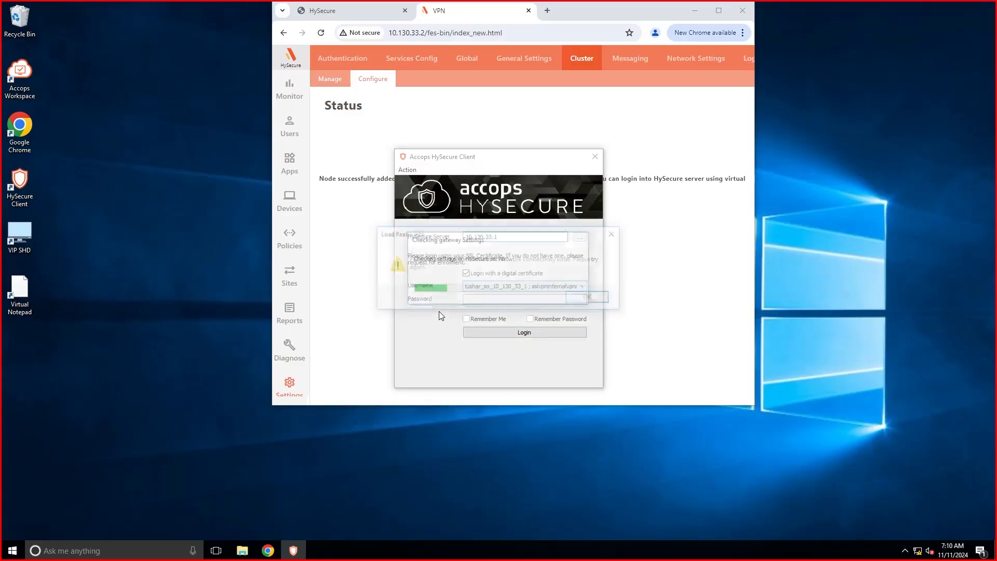
pyautogui.write('*********')
pyautogui.click(479, 332)
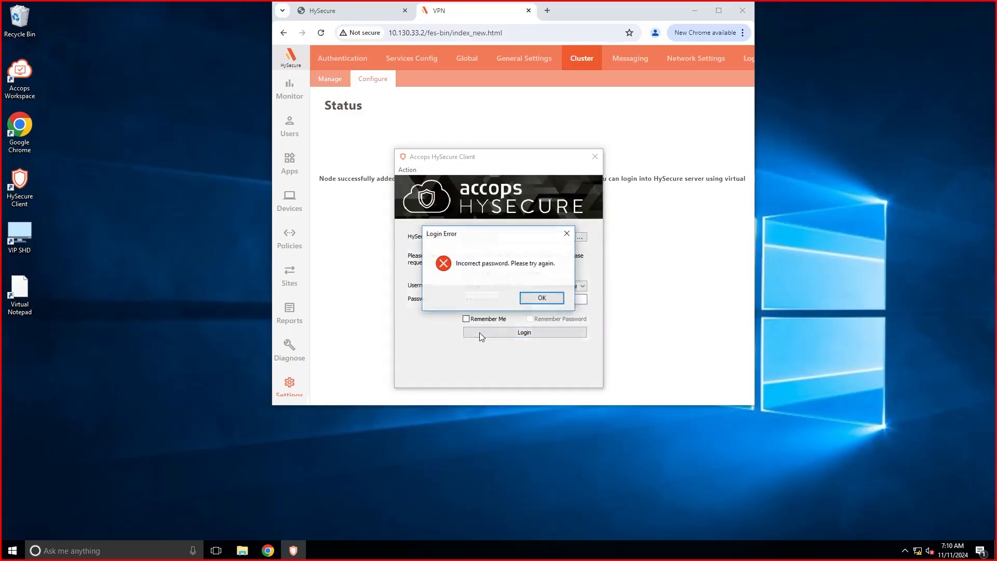
pyautogui.press('Return')
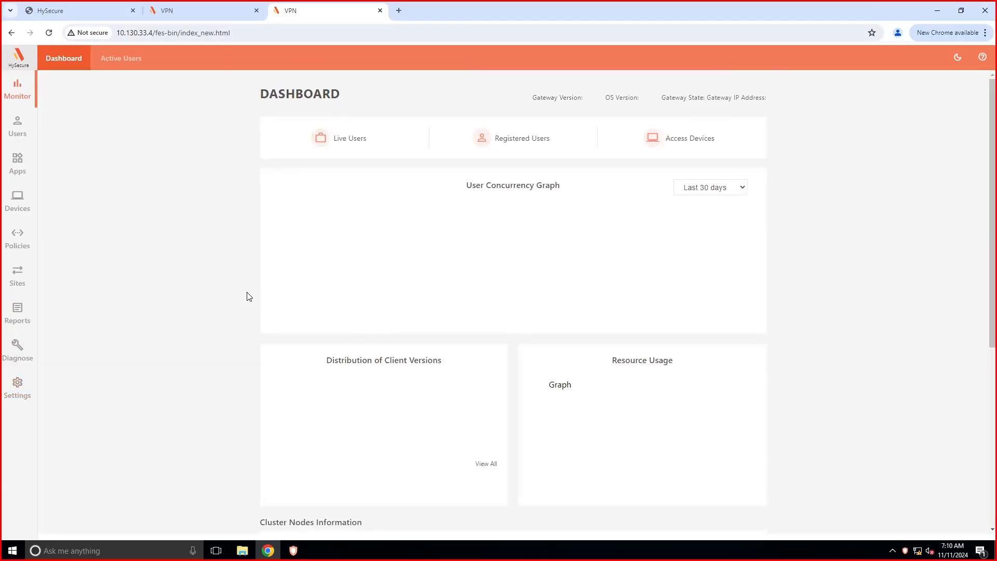
# Reload the 10.130.33.4 dashboard's Cluster Nodes Information, then log out of the client.
pyautogui.scroll(-6, 249, 296)
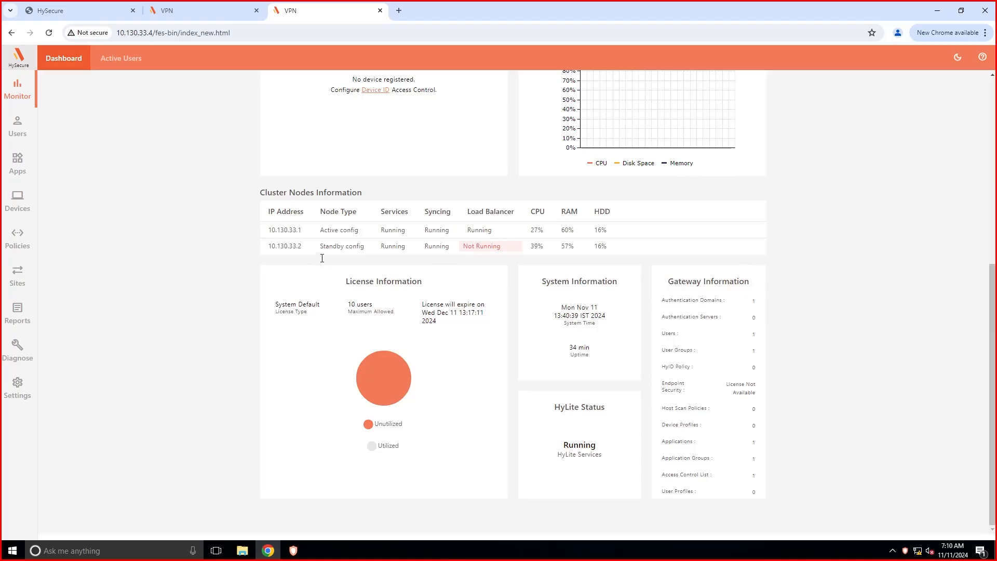
pyautogui.click(50, 35)
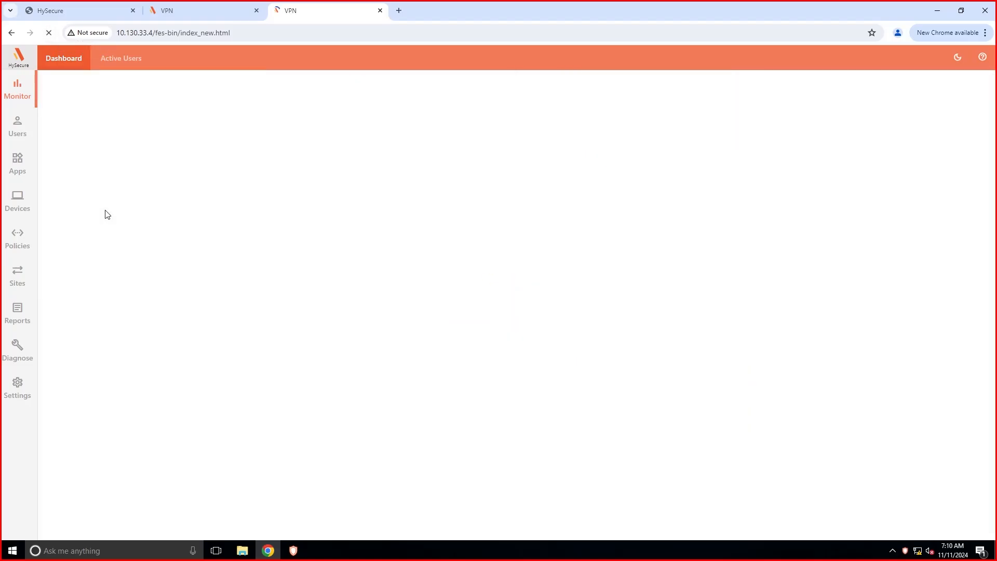
pyautogui.scroll(-6, 212, 289)
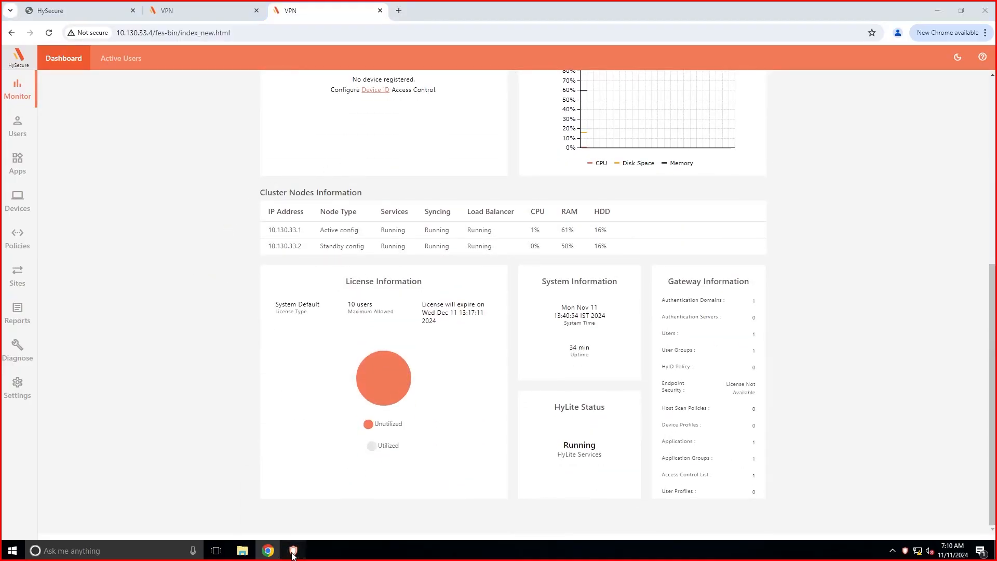
pyautogui.click(374, 378)
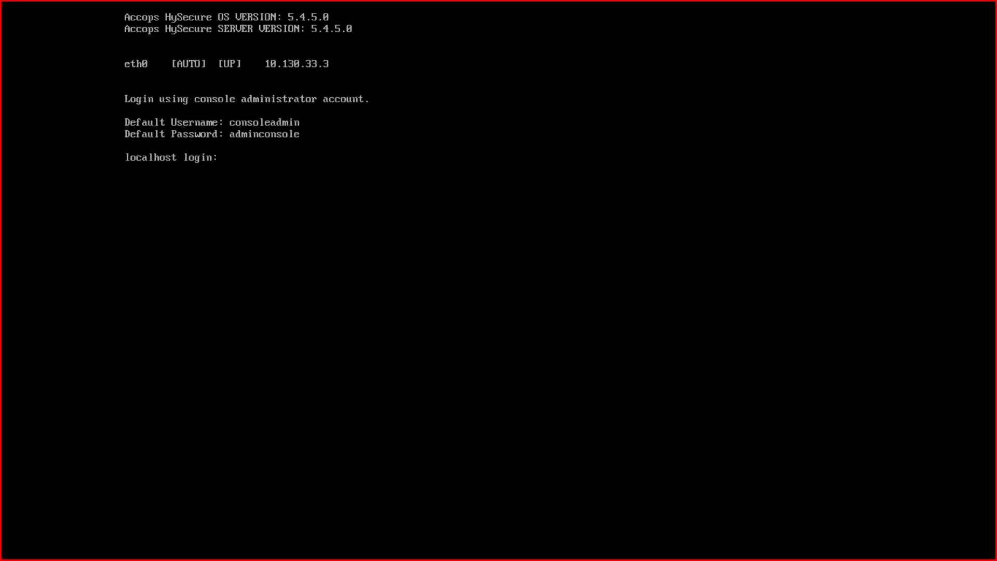
# Log in to the console as consoleadmin and select eth0 under Configure Ethernet Device.
pyautogui.write('consol')
pyautogui.write('eadf')
pyautogui.write('min')
pyautogui.press('Return')
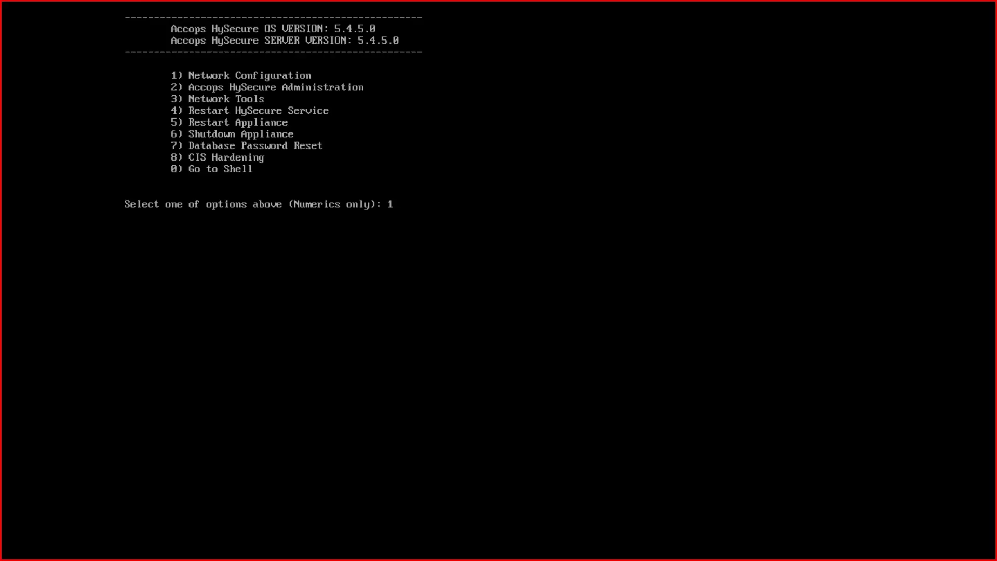
pyautogui.press('Return')
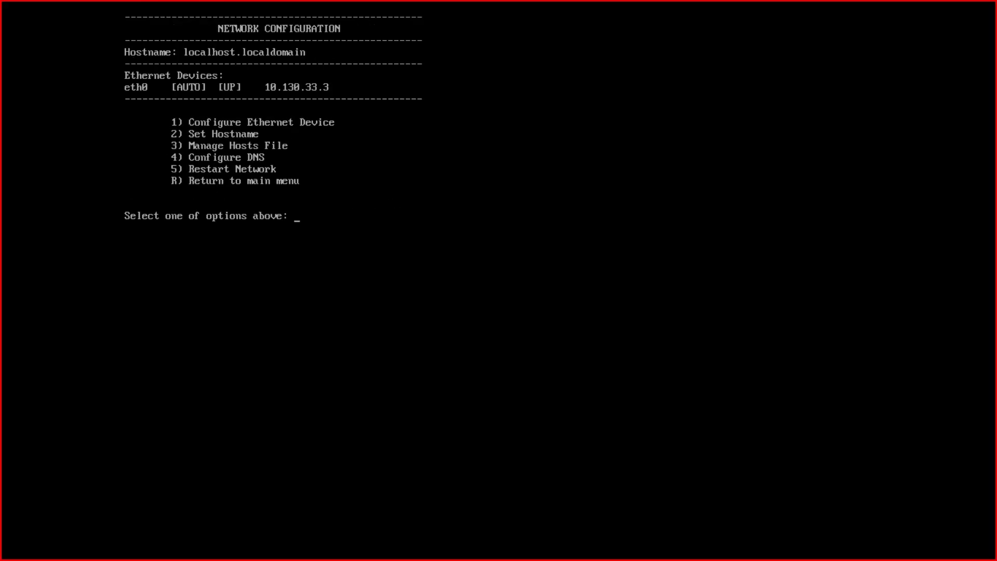
pyautogui.press('Return')
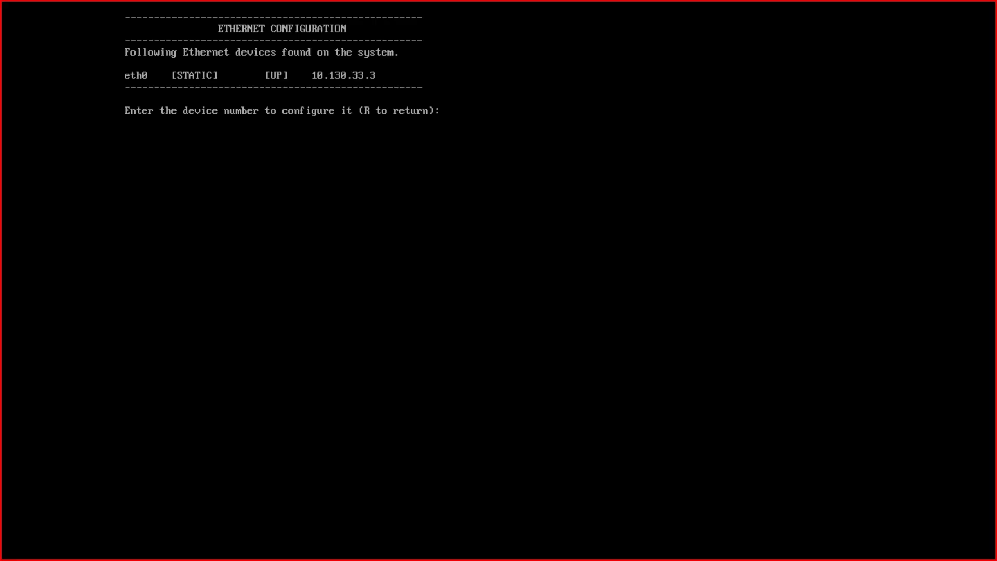
pyautogui.write('0')
pyautogui.press('Return')
# Begin manual eth0 configuration, with the first IP and netmask entries mistyped.
pyautogui.write('1')
pyautogui.press('Return')
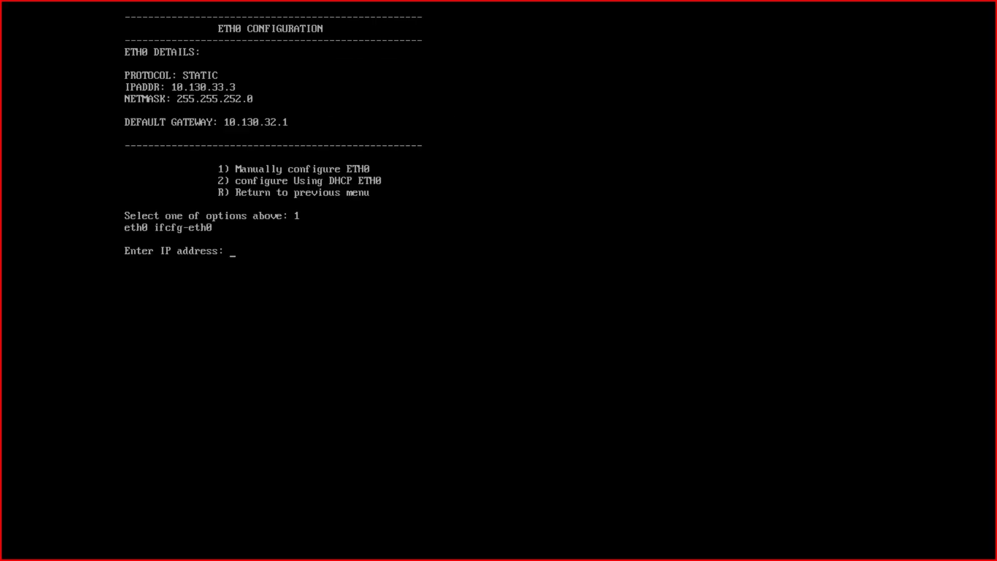
pyautogui.write('10.130.33.3')
pyautogui.press('Return')
pyautogui.write('255')
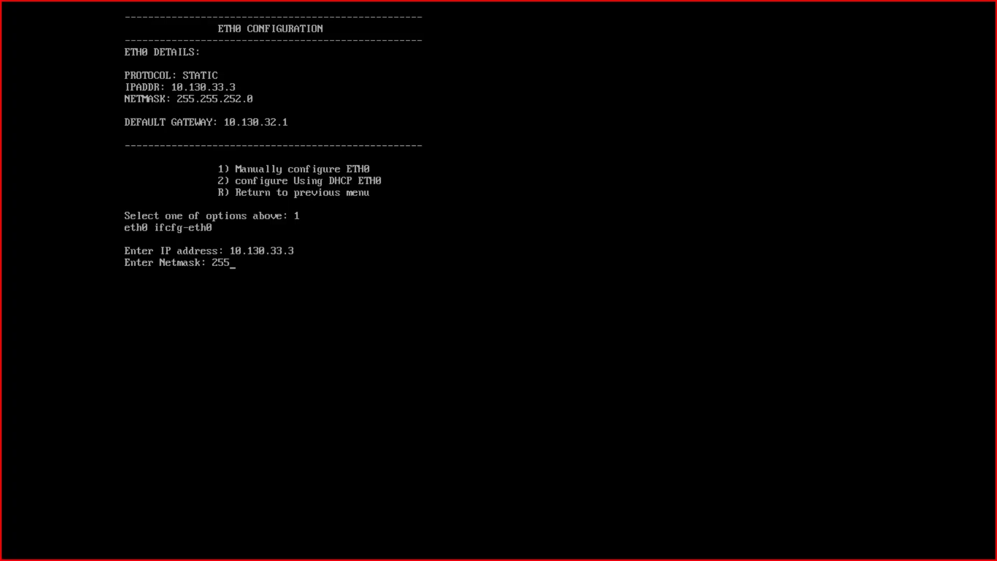
pyautogui.write('.255252.0')
pyautogui.press('Return')
pyautogui.press('Return')
# Apply eth0 IP 10.130.33.3, netmask 255.255.252.0 and gateway 10.130.32.1.
pyautogui.press('Return')
pyautogui.write('1')
pyautogui.press('Return')
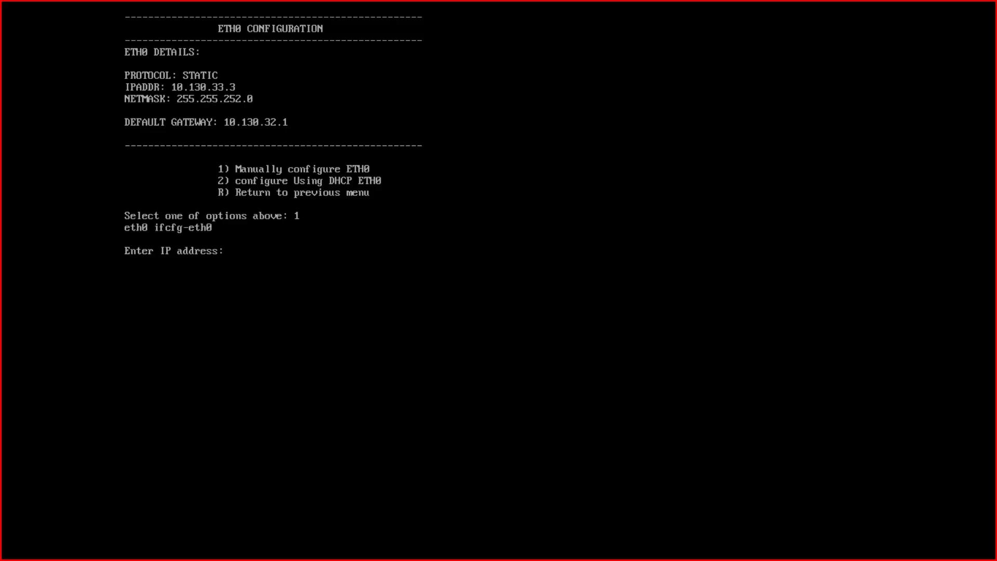
pyautogui.write('10.130.33')
pyautogui.press('BackSpace')
pyautogui.write('.3')
pyautogui.press('Return')
pyautogui.write('255.255.252')
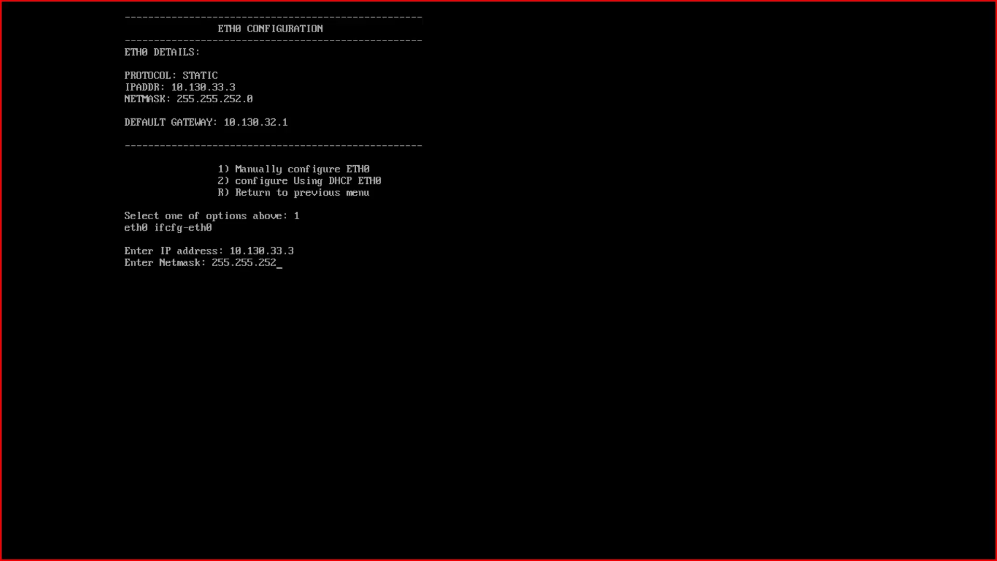
pyautogui.write('.0')
pyautogui.press('Return')
pyautogui.write('10.130.32.1')
pyautogui.press('Return')
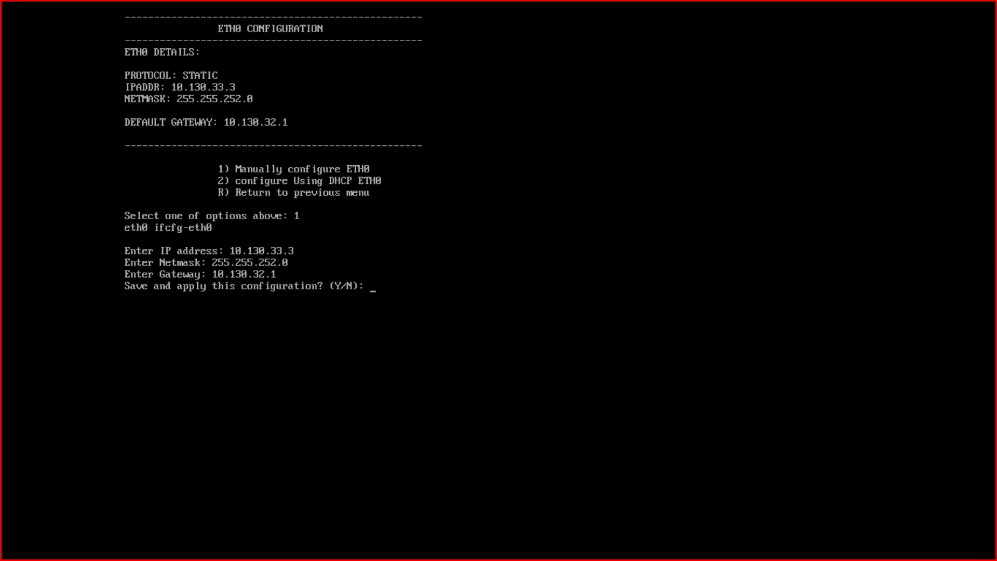
pyautogui.write('y')
pyautogui.press('Return')
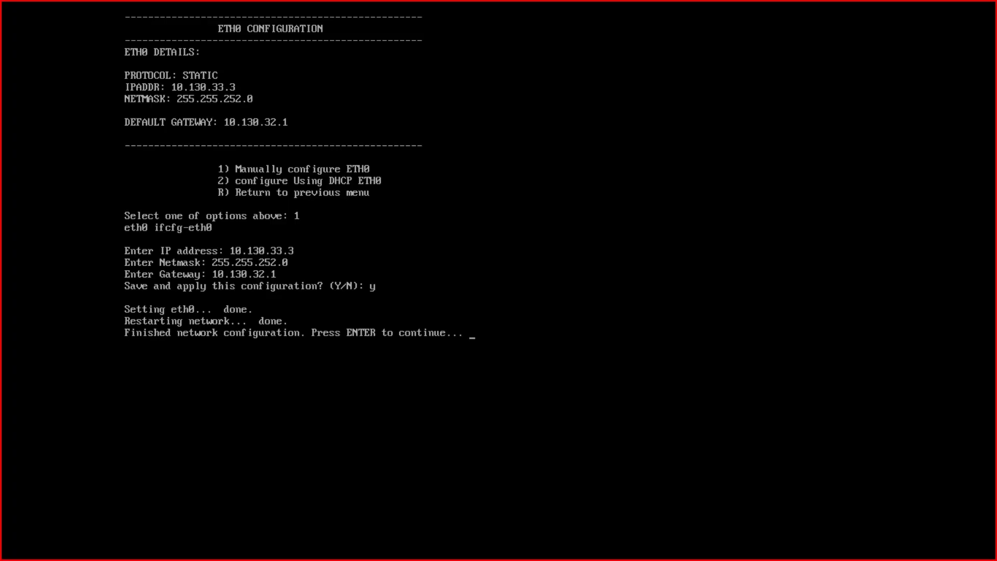
# Set and confirm the hostname accops-hysecure-prod-node3.
pyautogui.press('Return')
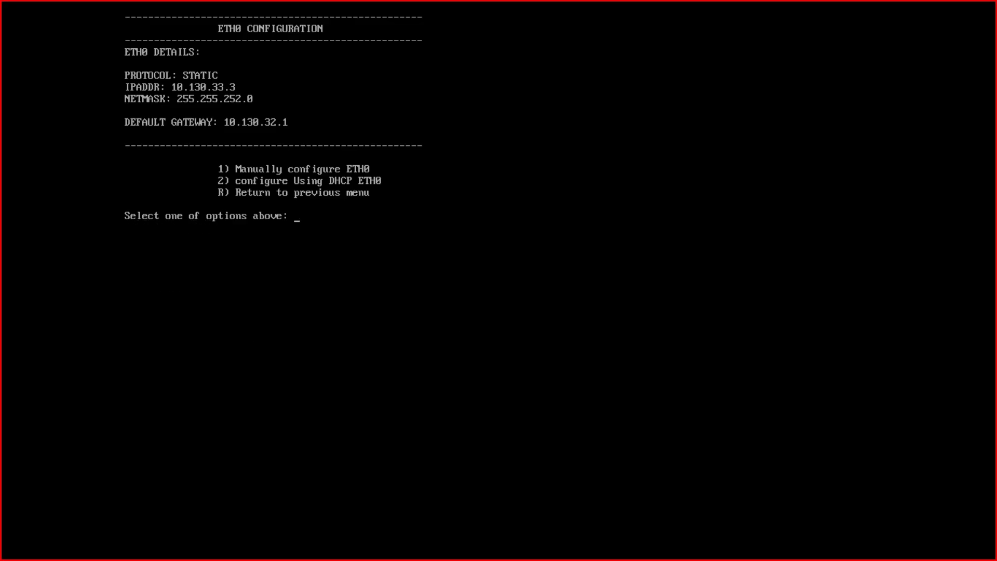
pyautogui.write('R')
pyautogui.press('Return')
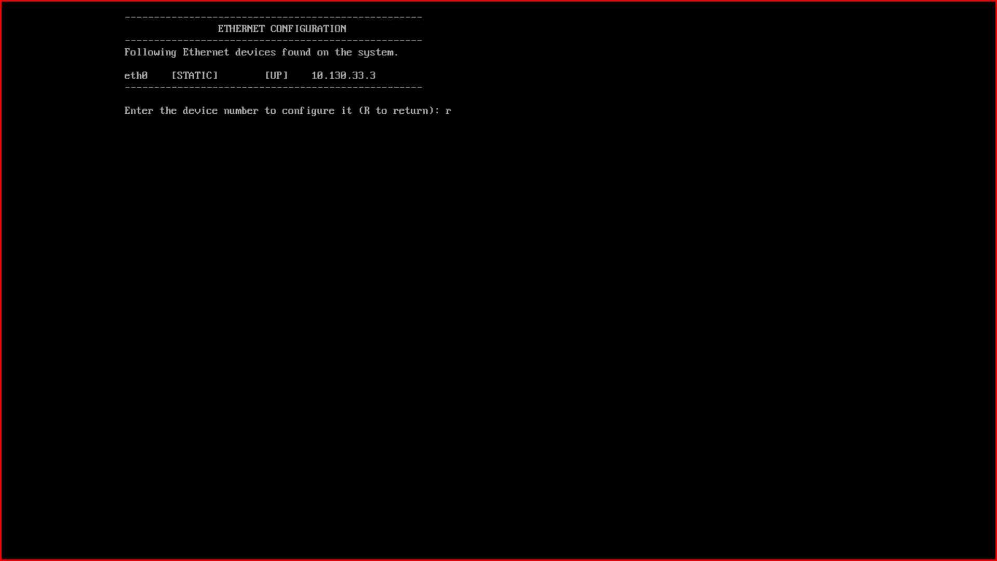
pyautogui.press('Return')
pyautogui.write('2')
pyautogui.press('Return')
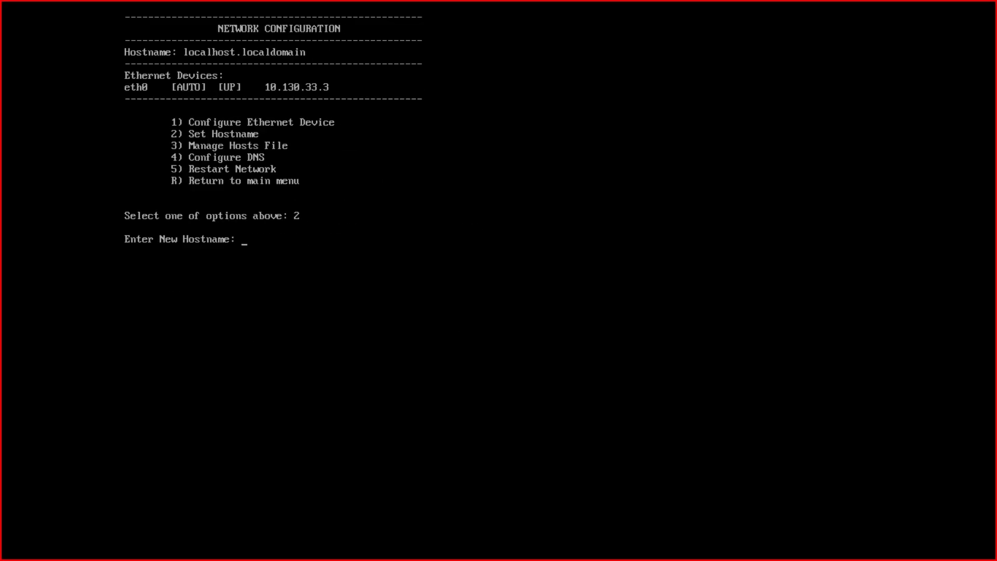
pyautogui.write('accops-hysecure-prod-node3')
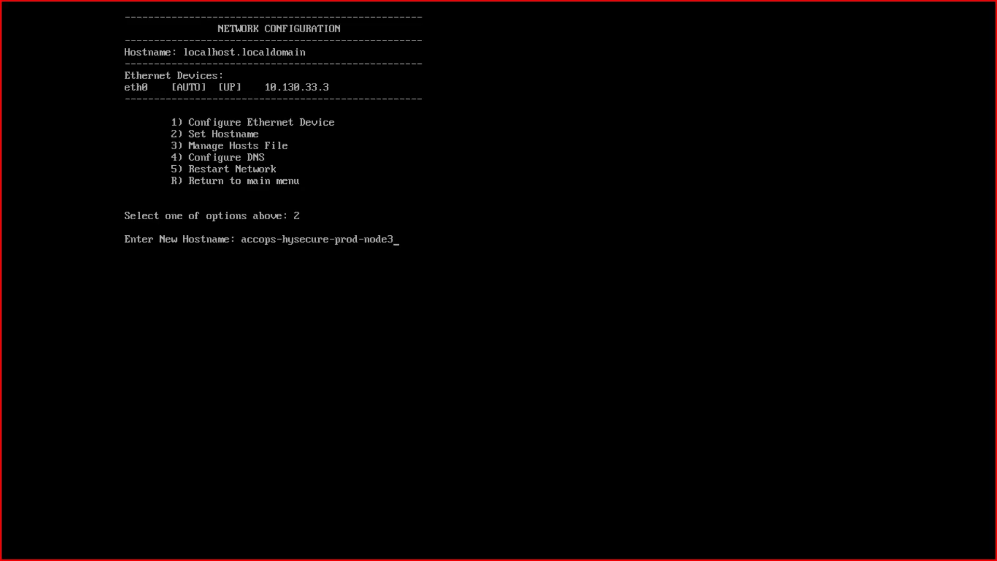
pyautogui.press('Return')
pyautogui.write('y')
pyautogui.press('Return')
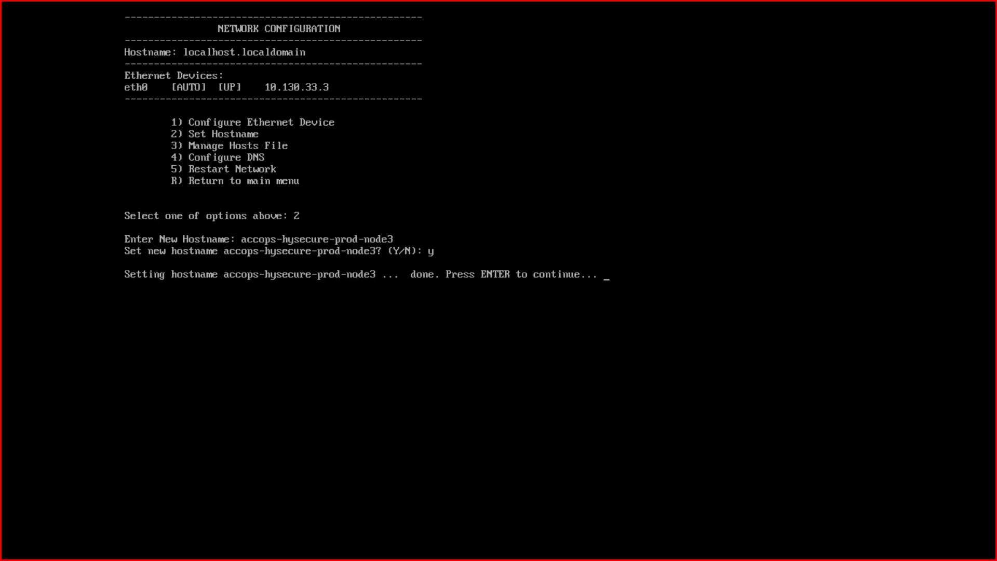
pyautogui.press('Return')
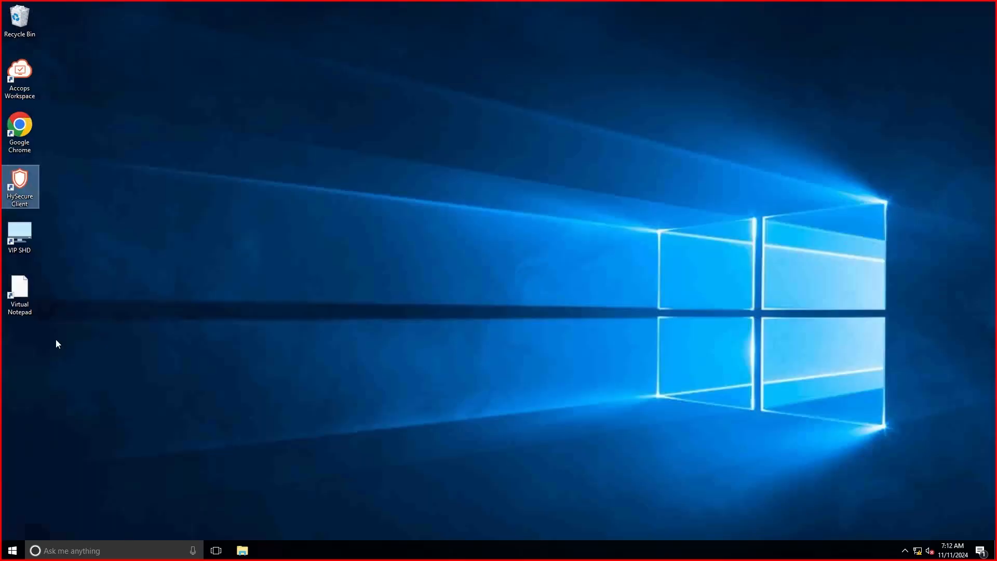
pyautogui.doubleClick(28, 199)
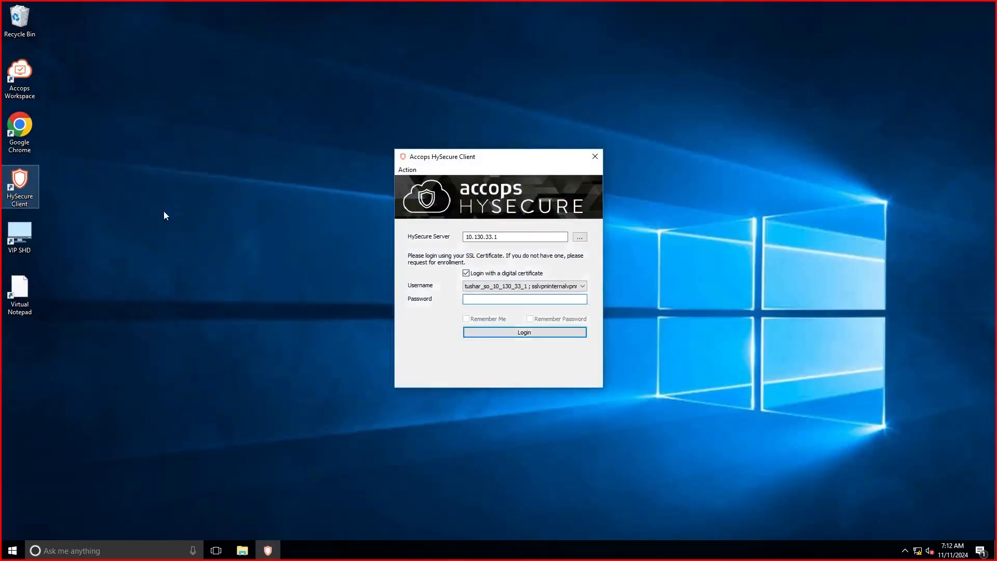
pyautogui.click(595, 157)
pyautogui.doubleClick(23, 142)
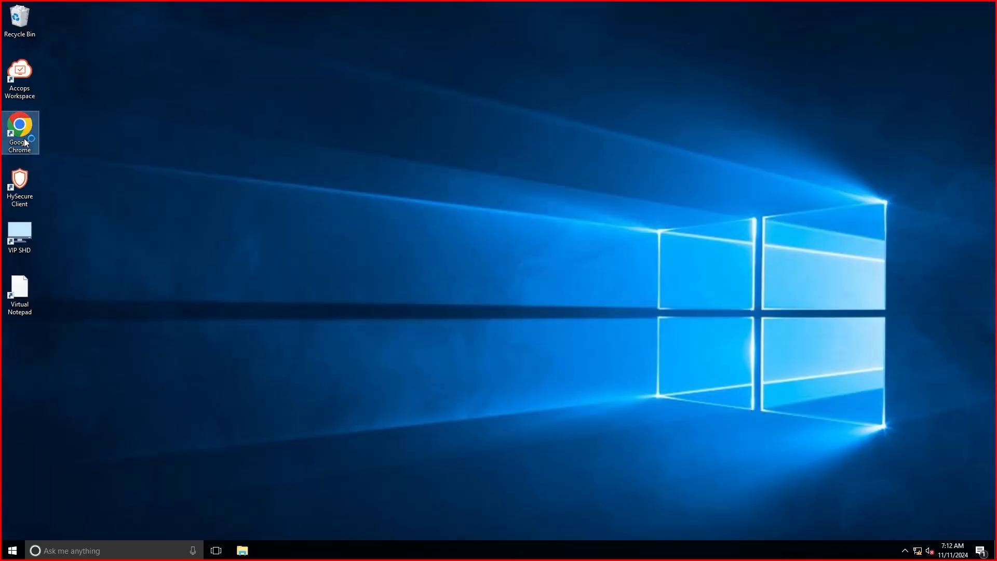
pyautogui.write('https://10.130.33.184')
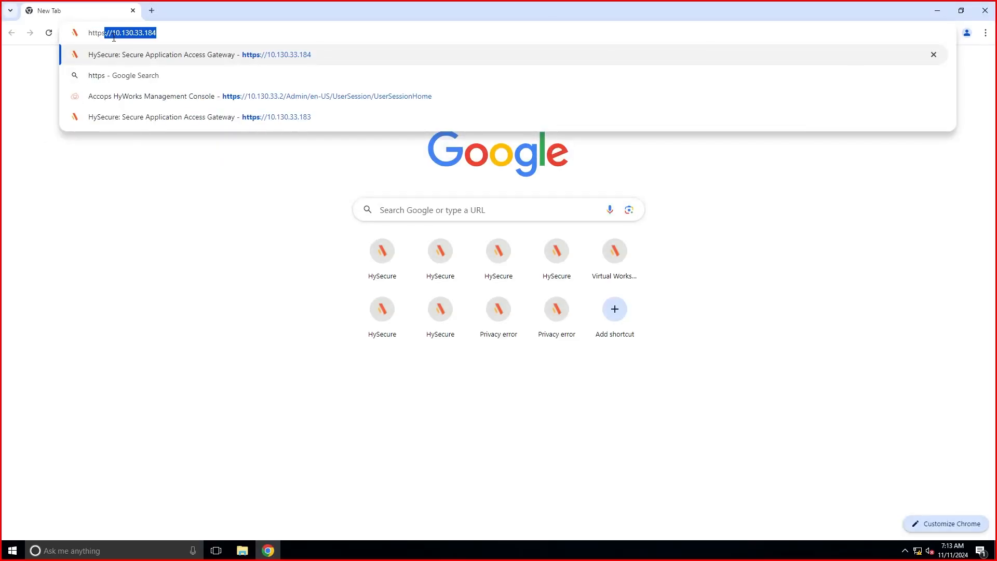
pyautogui.click(169, 33)
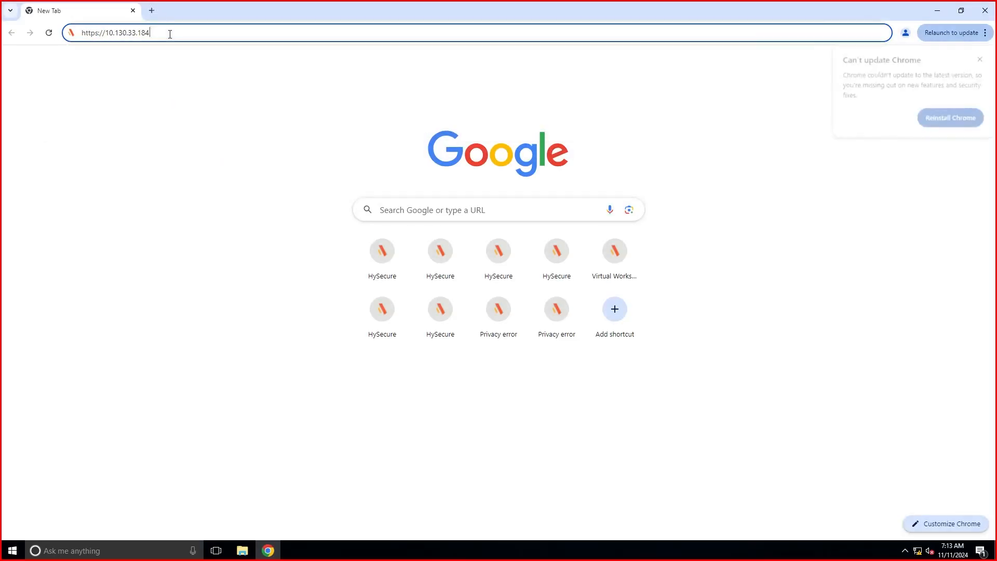
pyautogui.press('BackSpace')
pyautogui.press('BackSpace')
pyautogui.press('BackSpace')
pyautogui.write('3')
pyautogui.press('Return')
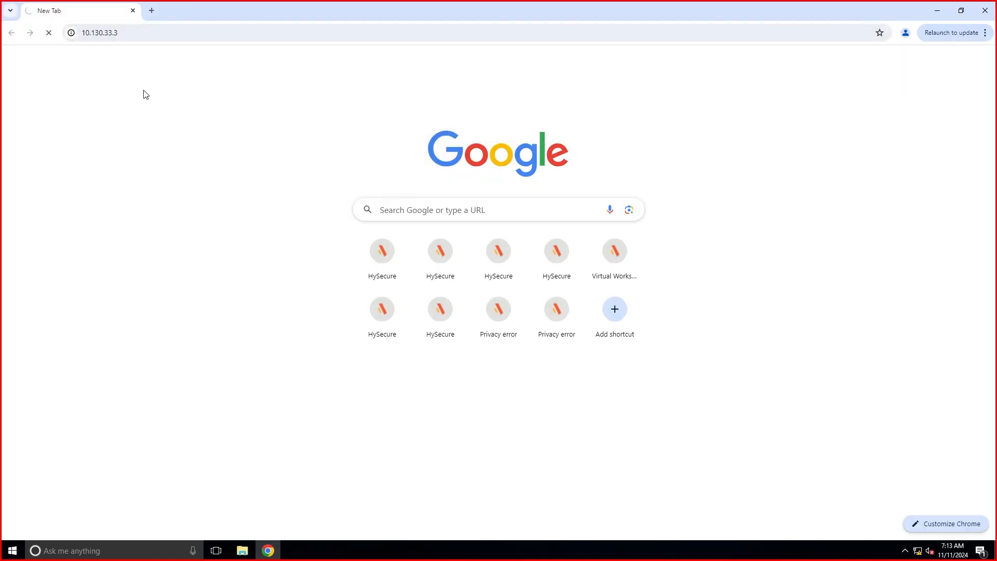
# Bypass the certificate warning, start Configure HySecure Now, and accept the EULA.
pyautogui.click(368, 323)
pyautogui.click(398, 404)
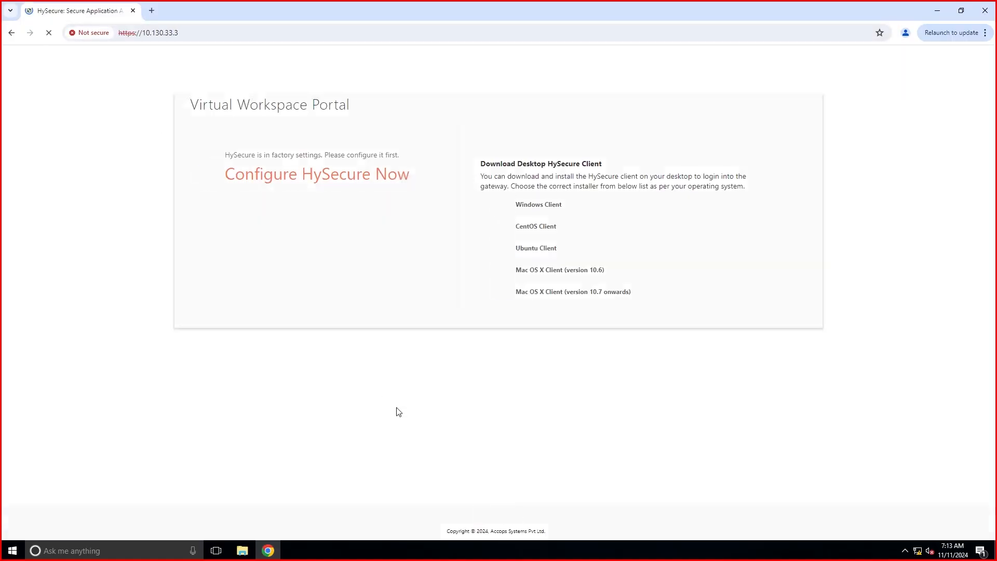
pyautogui.click(325, 179)
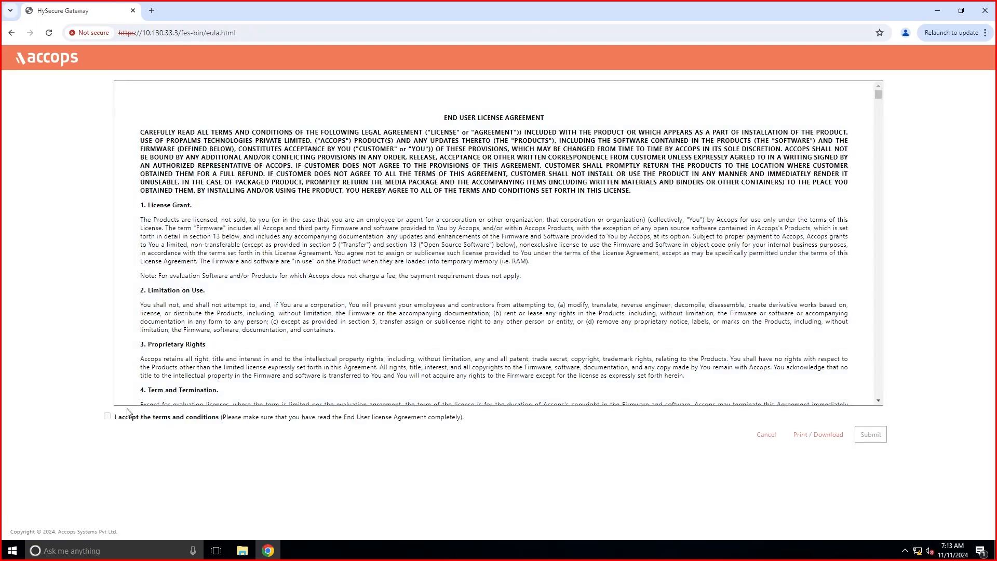
pyautogui.moveTo(879, 95); pyautogui.dragTo(879, 425)
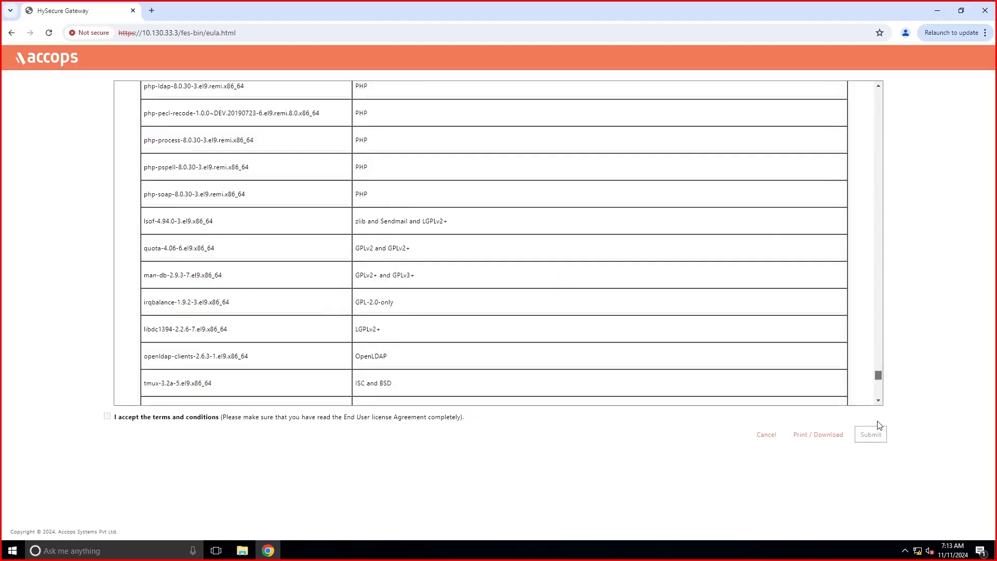
pyautogui.click(107, 416)
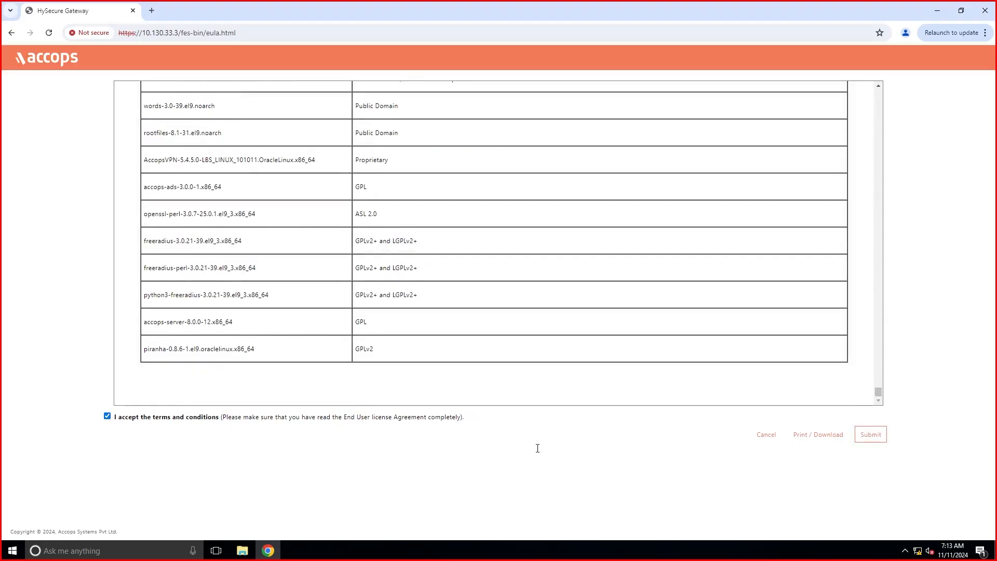
pyautogui.click(867, 437)
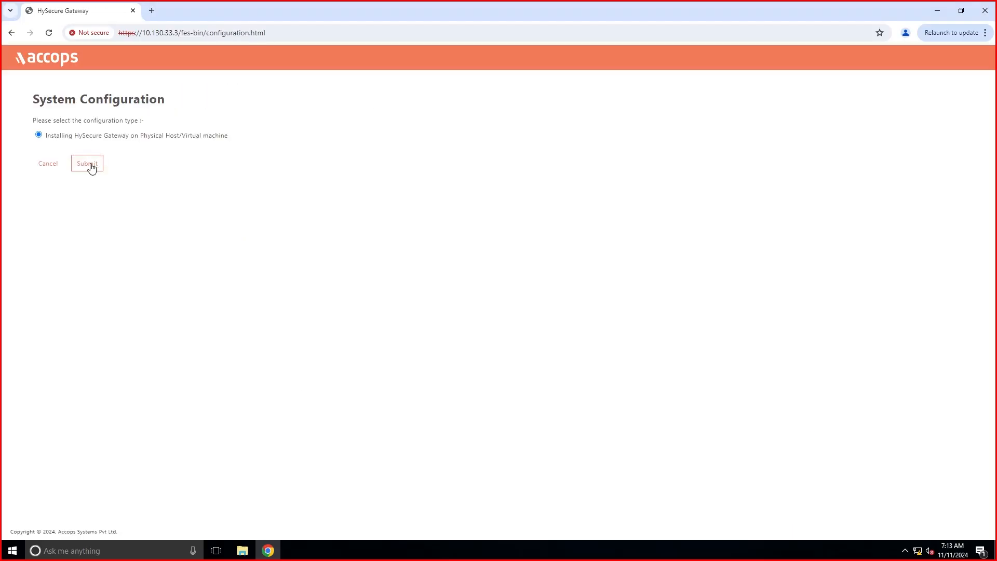
# Set DNS 10.130.33.96 and 192.168.100.9, default SSH password, and Calcutta time zone.
pyautogui.click(91, 168)
pyautogui.moveTo(289, 218); pyautogui.dragTo(162, 245)
pyautogui.write('10.130.33.96')
pyautogui.click(278, 265)
pyautogui.click(189, 291)
pyautogui.scroll(-4, 190, 291)
pyautogui.click(198, 359)
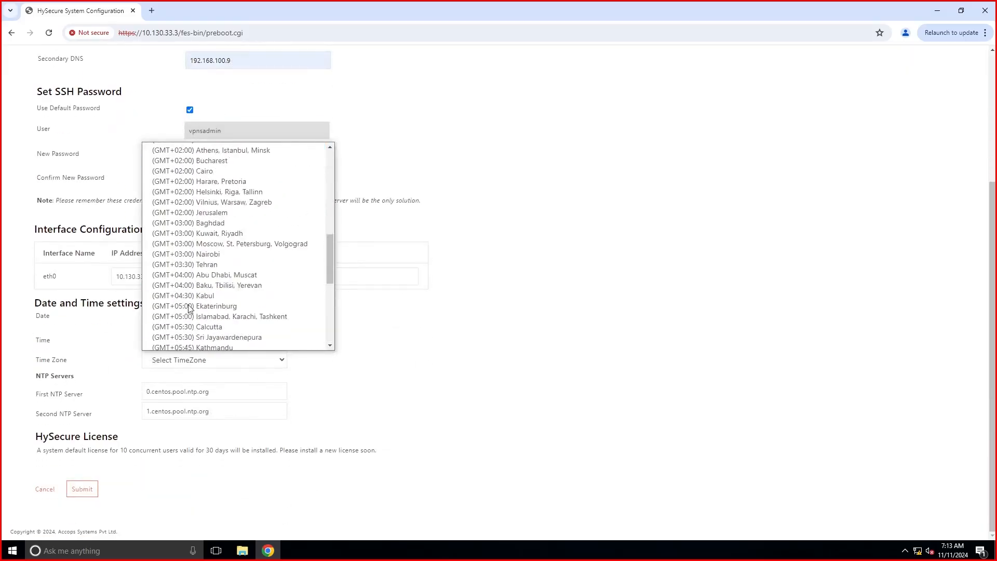
pyautogui.scroll(-1, 189, 307)
pyautogui.click(190, 305)
# Set the NTP servers to 10.130.33.96 and 192.168.100.9.
pyautogui.moveTo(210, 392); pyautogui.dragTo(117, 412)
pyautogui.press('BackSpace')
pyautogui.click(213, 414)
pyautogui.click(210, 411)
pyautogui.press('BackSpace')
pyautogui.click(213, 434)
# Submit the host settings, confirm the summary, and keep the Default Accops Internal CA.
pyautogui.click(89, 492)
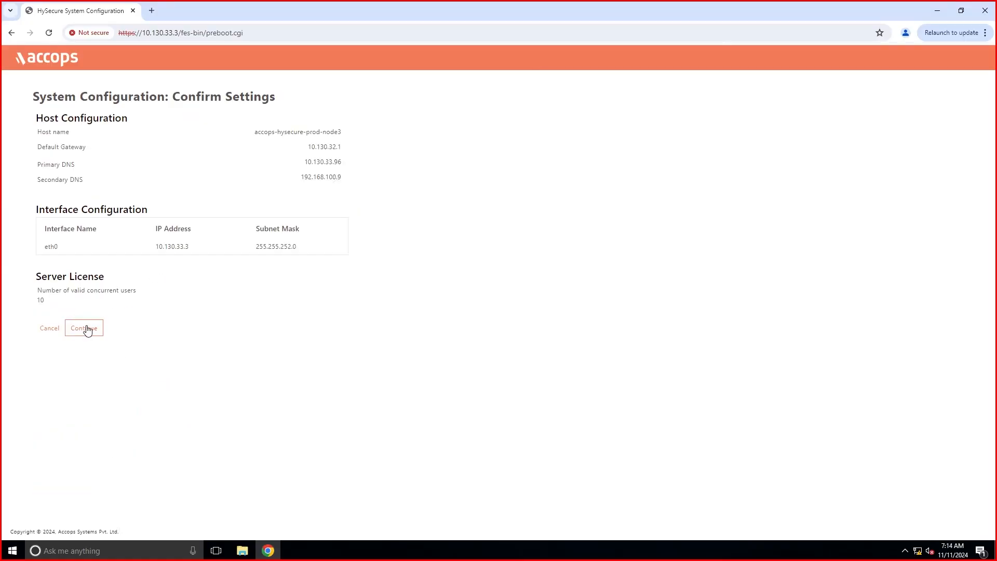
pyautogui.click(85, 327)
pyautogui.click(59, 201)
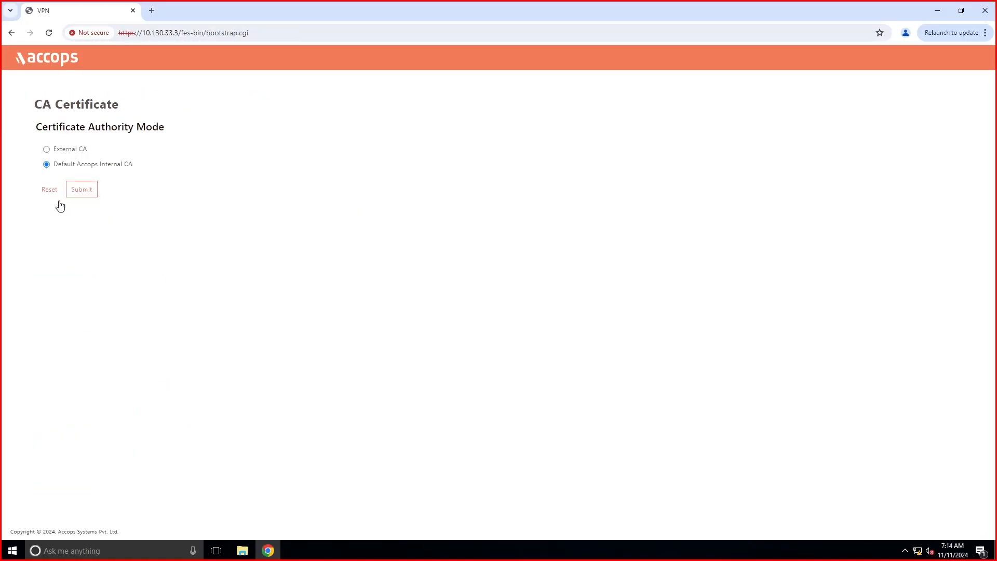
pyautogui.click(82, 189)
# Enter certificate details: Accops, India, Maharashtra, Pune, valid 3650 days.
pyautogui.click(138, 152)
pyautogui.click(203, 175)
pyautogui.click(190, 172)
pyautogui.write('India')
pyautogui.click(190, 196)
pyautogui.click(203, 218)
pyautogui.click(190, 221)
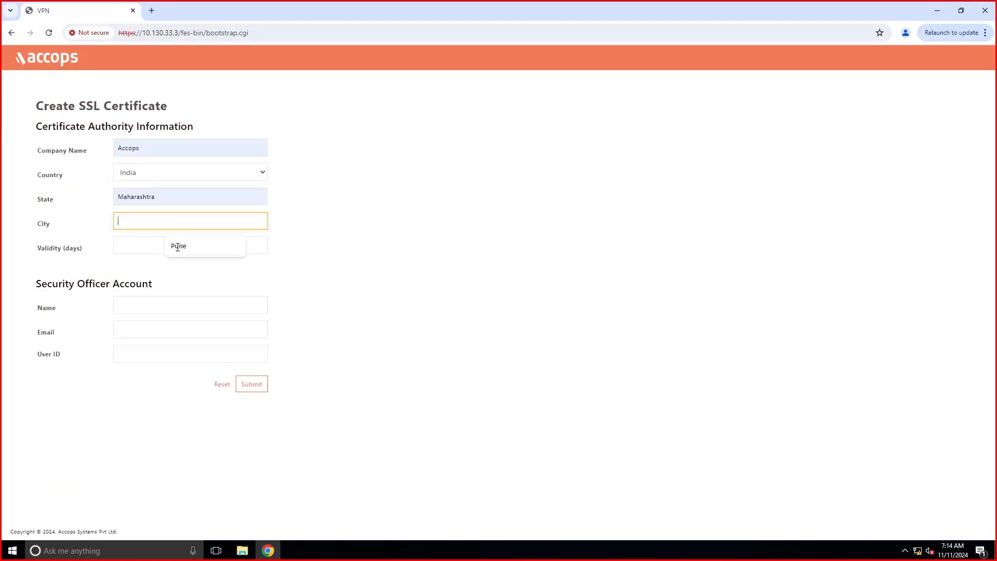
pyautogui.click(177, 247)
pyautogui.click(178, 247)
pyautogui.write('3650')
pyautogui.click(158, 307)
# Fill in the security officer's name, e-mail and user ID, then submit.
pyautogui.click(189, 329)
pyautogui.click(189, 354)
pyautogui.click(189, 372)
pyautogui.press('BackSpace')
pyautogui.press('BackSpace')
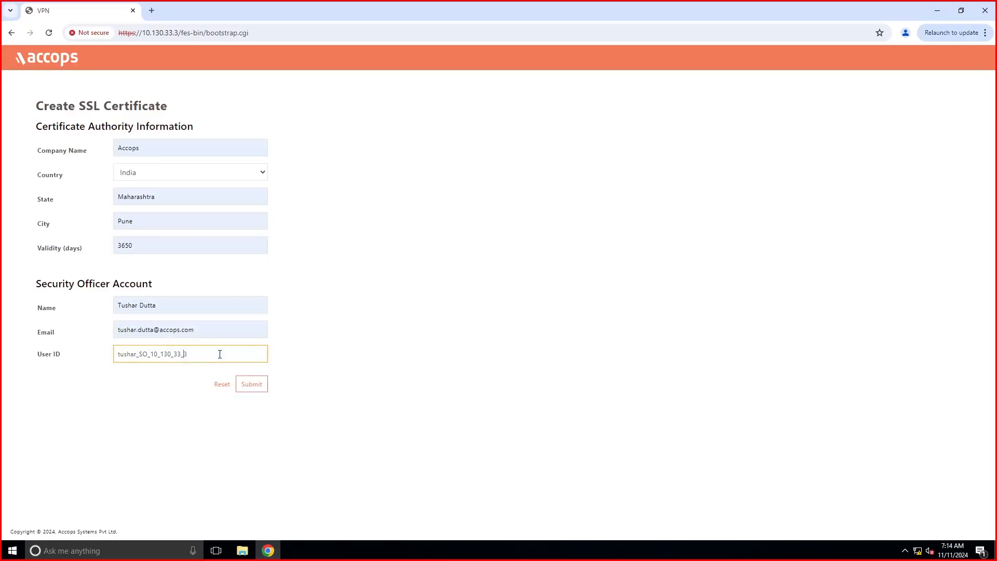
pyautogui.click(243, 387)
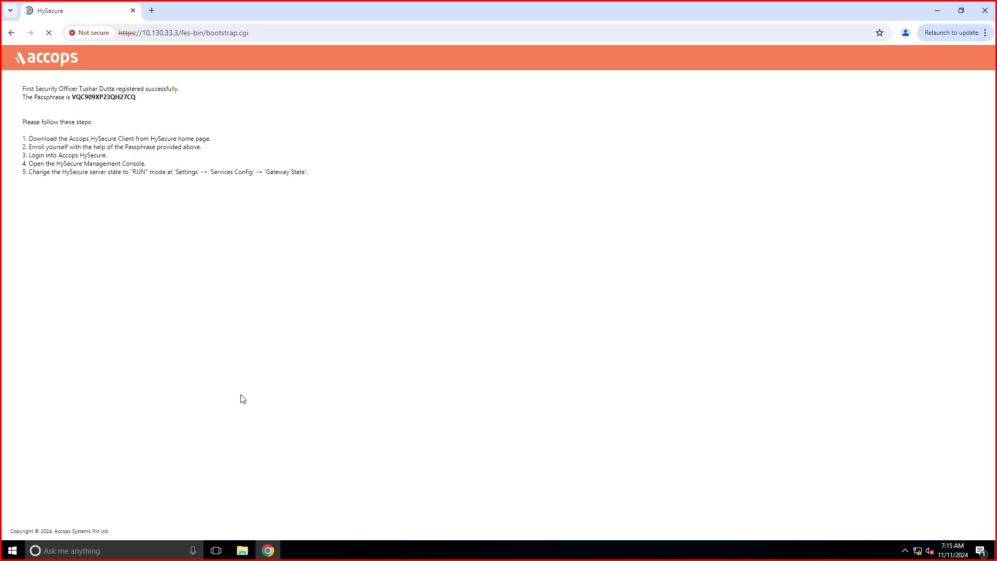
# Copy the enrollment passphrase and bring the HySecure Client back into view.
pyautogui.moveTo(137, 98); pyautogui.dragTo(74, 100)
pyautogui.rightClick(80, 100)
pyautogui.click(108, 108)
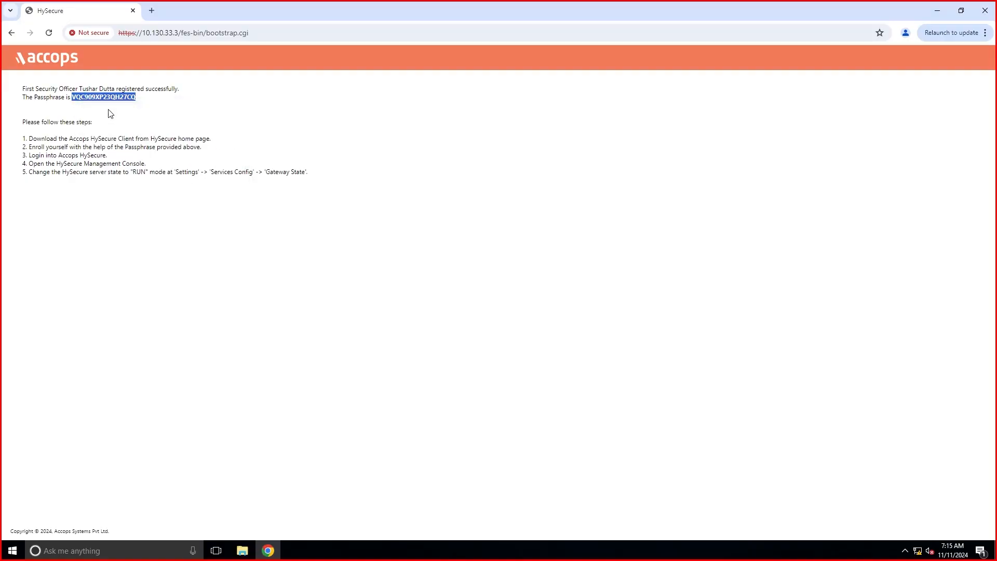
pyautogui.doubleClick(441, 14)
# Attempt client SSL certificate enrollment with the pasted passphrase and passwords, then dismiss the failure.
pyautogui.click(408, 169)
pyautogui.click(420, 182)
pyautogui.rightClick(506, 244)
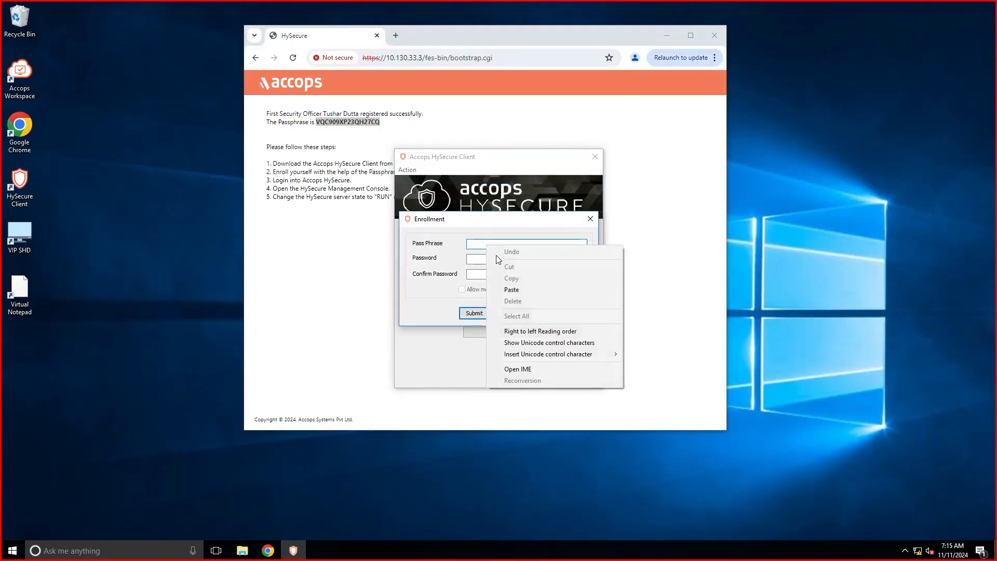
pyautogui.click(525, 302)
pyautogui.press('Tab')
pyautogui.write('**********')
pyautogui.press('Tab')
pyautogui.write('********')
pyautogui.click(475, 312)
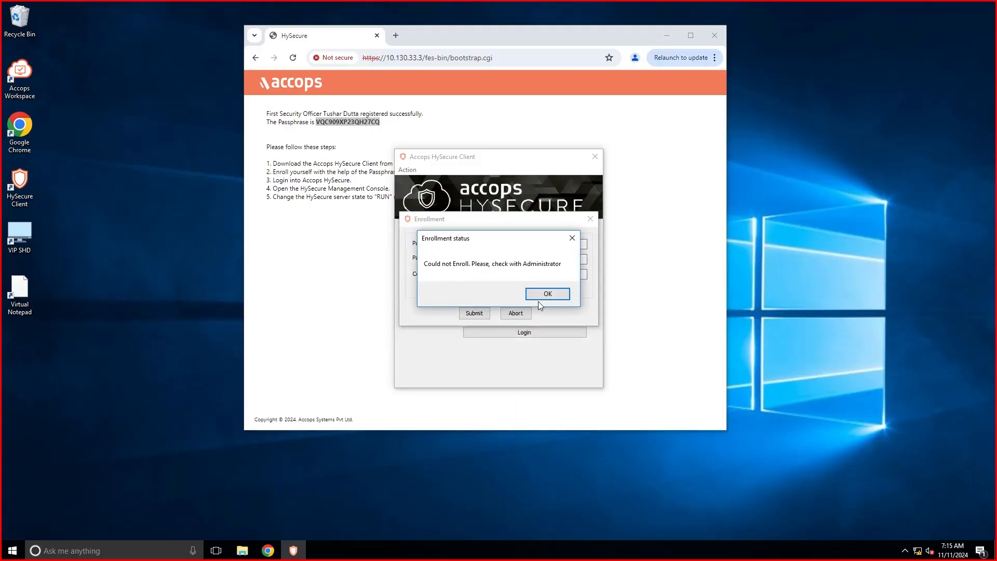
pyautogui.click(546, 292)
# Retry enrollment with the passphrase and a matching password confirmation, then dismiss the second failure.
pyautogui.click(408, 170)
pyautogui.click(421, 182)
pyautogui.rightClick(506, 244)
pyautogui.click(520, 296)
pyautogui.press('Tab')
pyautogui.write('**********')
pyautogui.press('Tab')
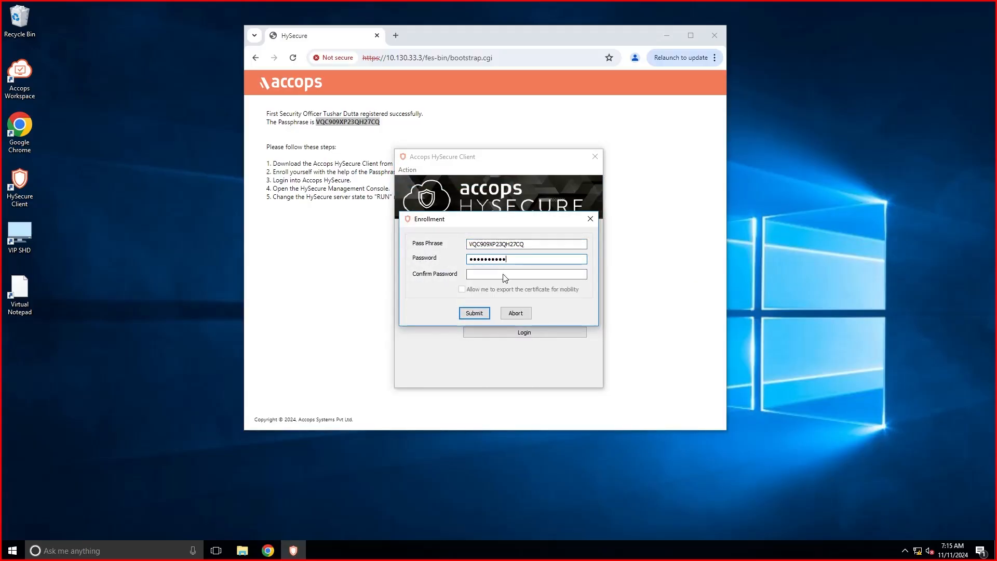
pyautogui.write('**********')
pyautogui.click(474, 313)
pyautogui.click(546, 293)
# Enroll the certificate successfully with the passphrase and confirmed password, acknowledging the import.
pyautogui.click(408, 170)
pyautogui.click(450, 182)
pyautogui.rightClick(506, 244)
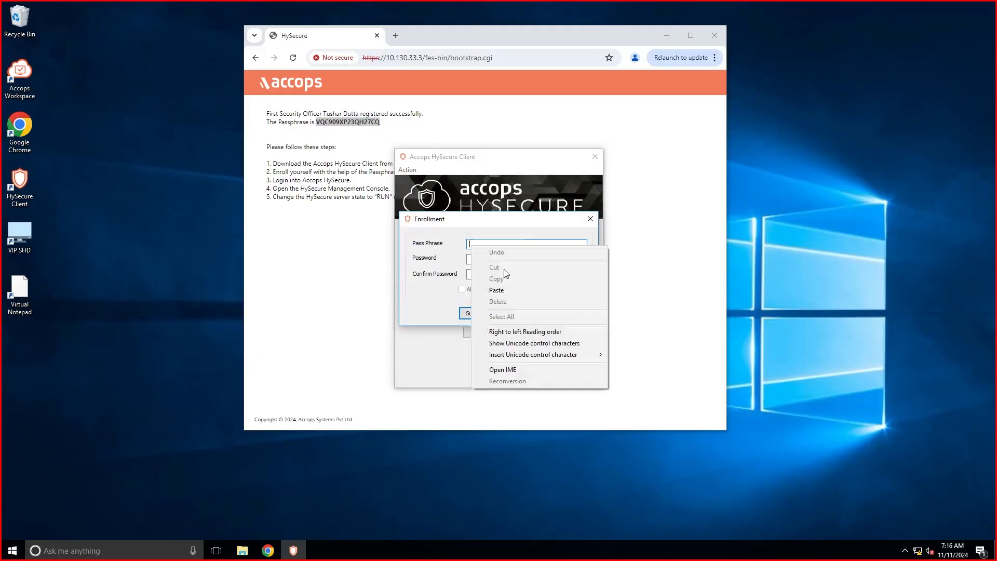
pyautogui.click(519, 297)
pyautogui.write('**********')
pyautogui.press('Tab')
pyautogui.write('**********')
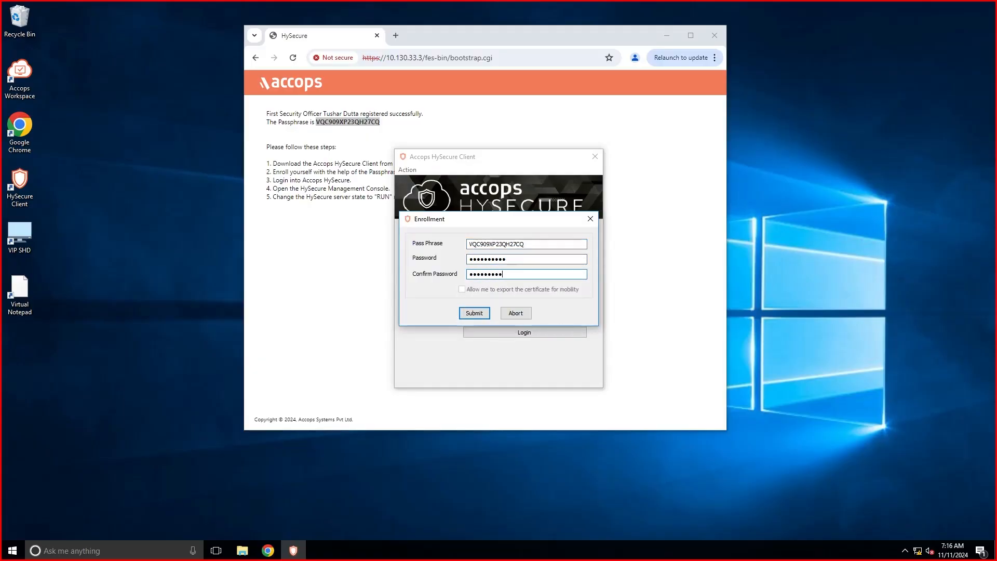
pyautogui.click(475, 313)
pyautogui.click(532, 293)
# Log in to the gateway with the certificate password and maximize the management console.
pyautogui.write('**********')
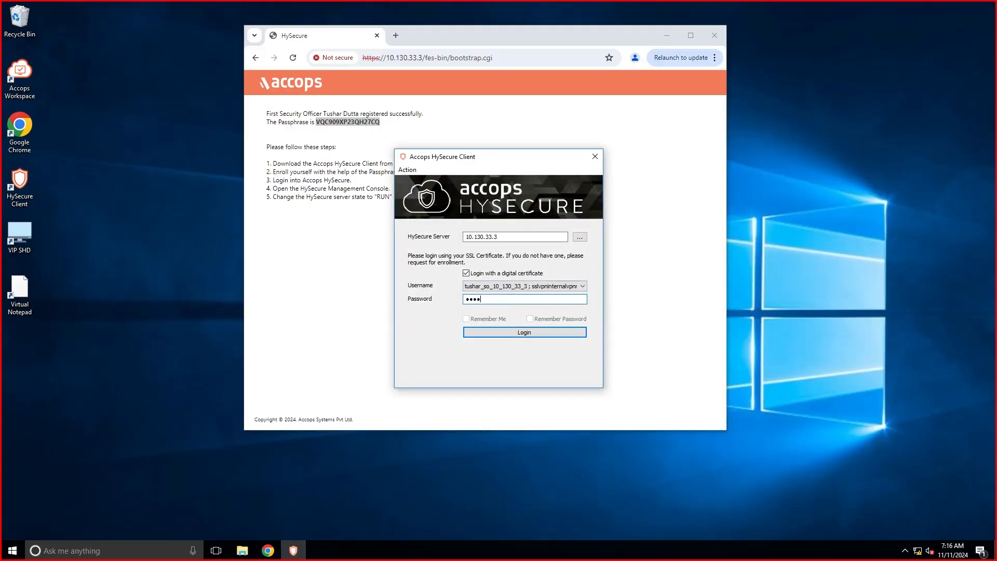
pyautogui.click(524, 332)
pyautogui.click(691, 35)
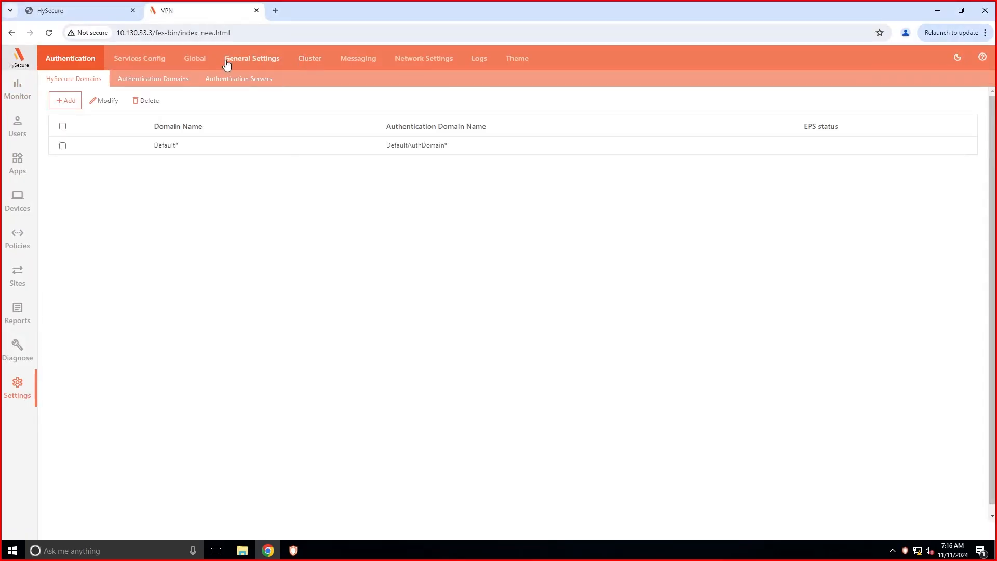
# Switch the gateway to Run state under Services Config and confirm the service restart.
pyautogui.click(140, 59)
pyautogui.click(122, 80)
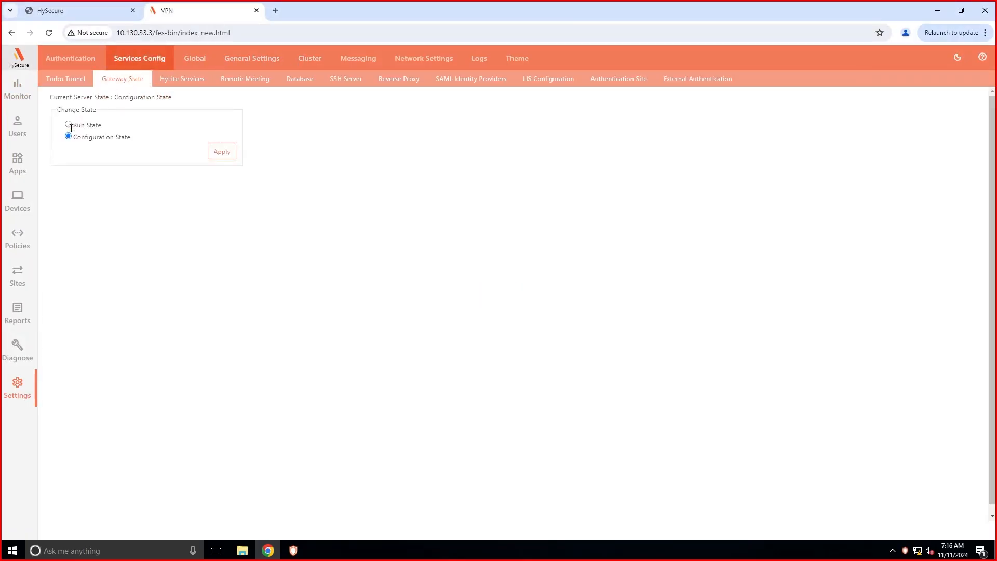
pyautogui.click(218, 157)
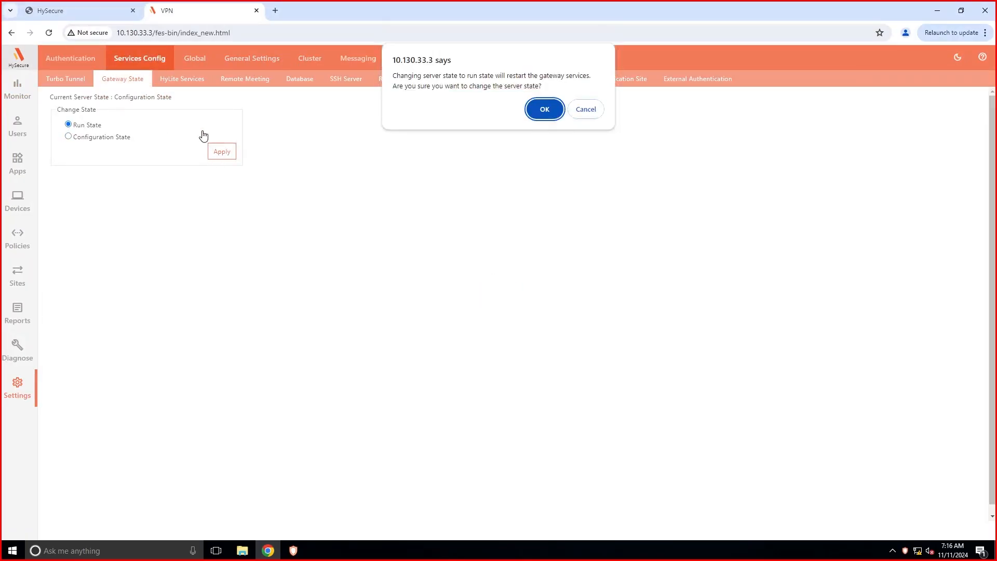
pyautogui.click(543, 108)
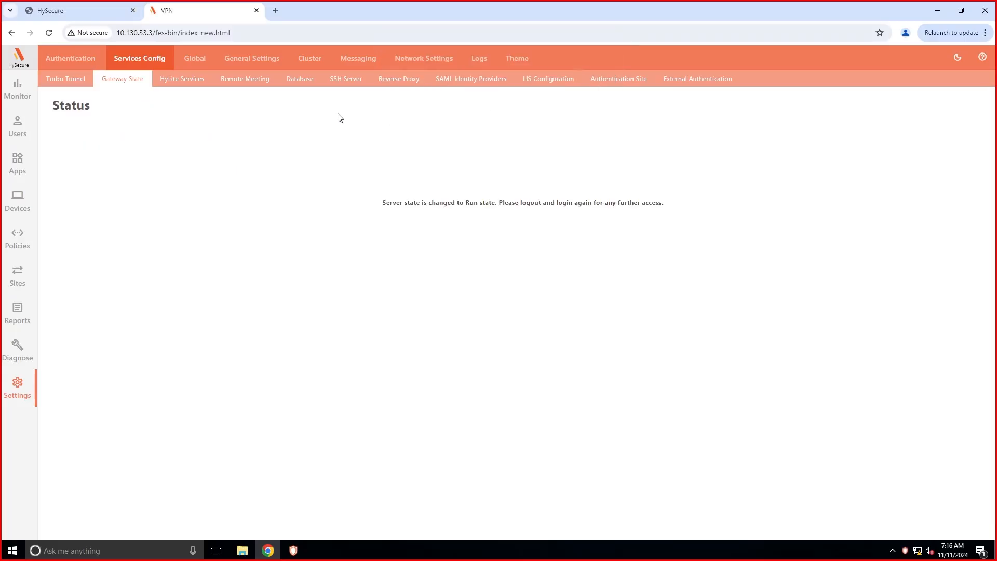
# Join the node as a HySecure Gateway with virtual IP 10.130.33.4 and netmask 255.255.252.0.
pyautogui.click(313, 62)
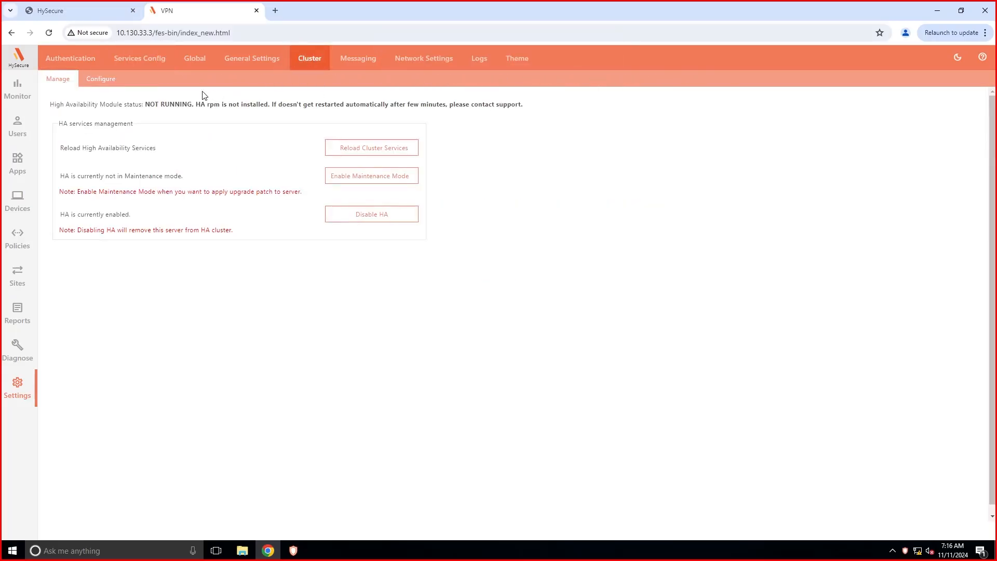
pyautogui.click(97, 82)
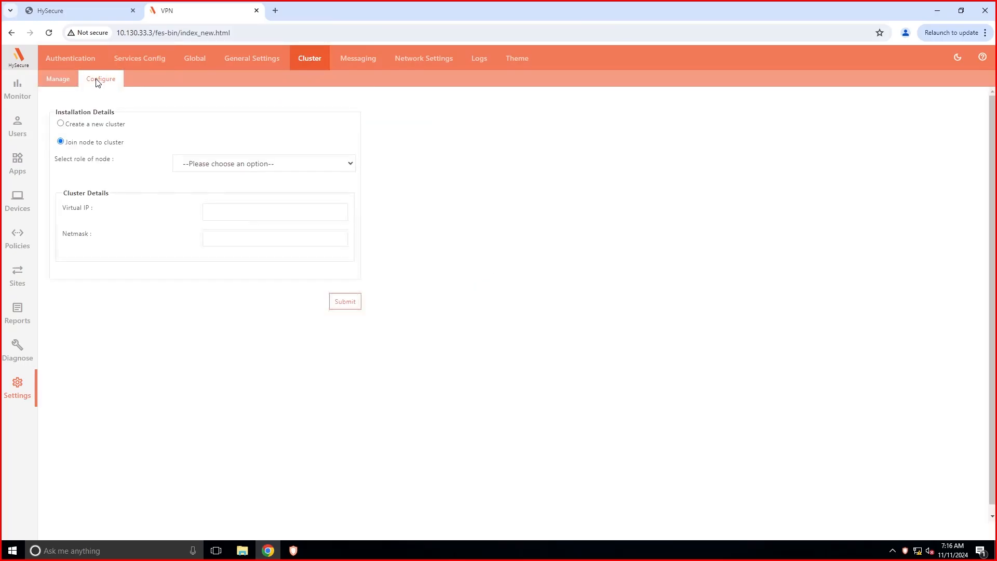
pyautogui.click(263, 165)
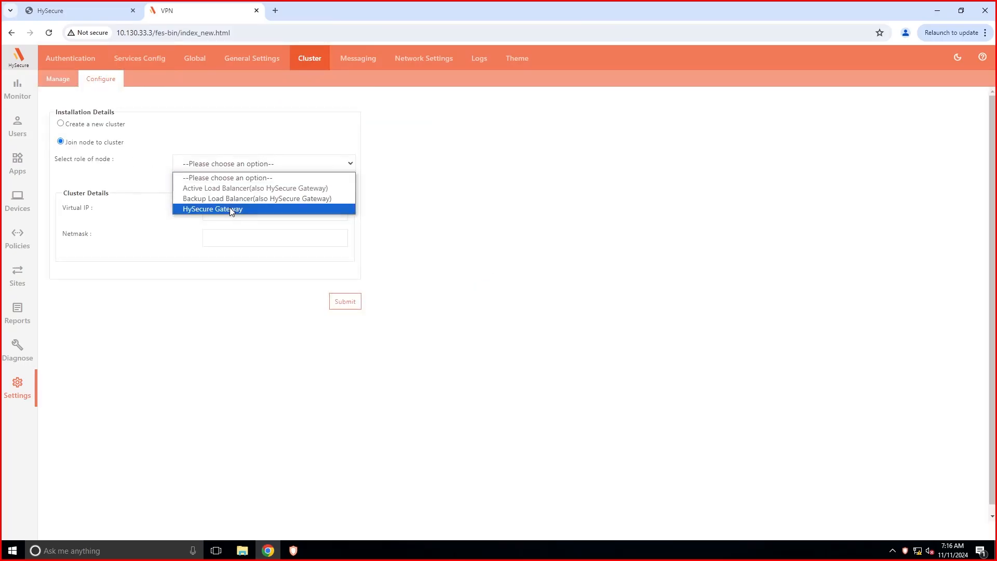
pyautogui.click(231, 209)
pyautogui.click(223, 213)
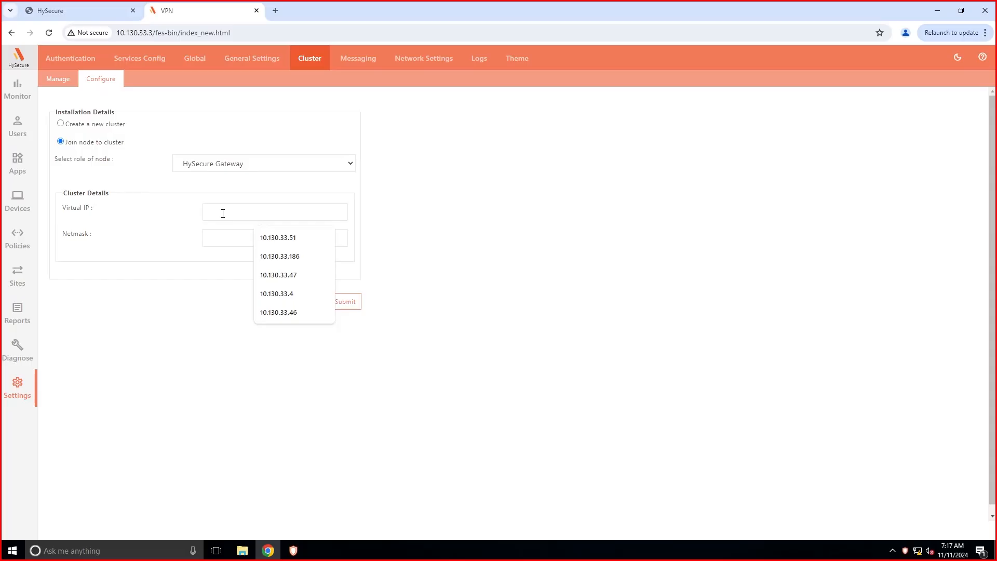
pyautogui.click(285, 293)
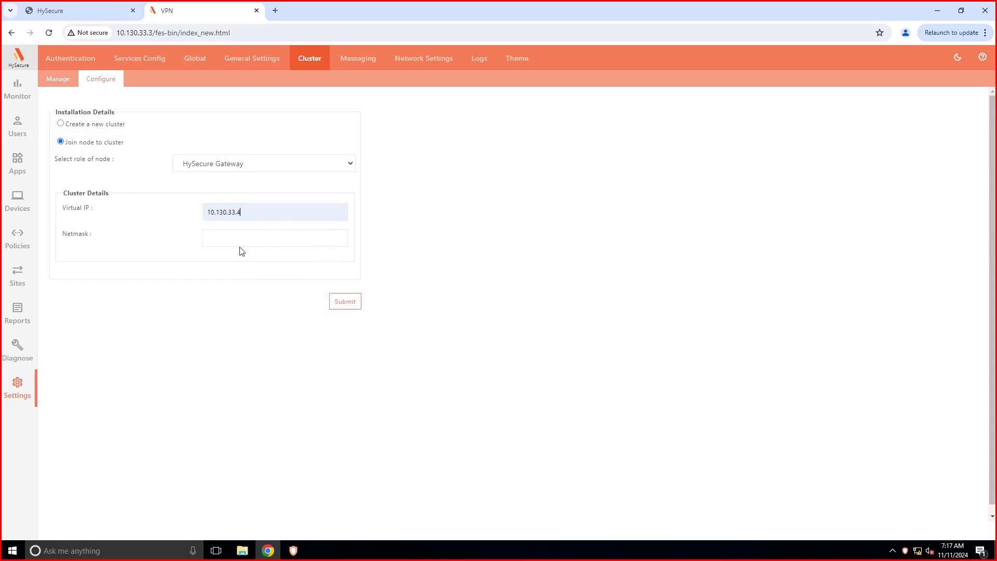
pyautogui.click(237, 243)
pyautogui.click(270, 264)
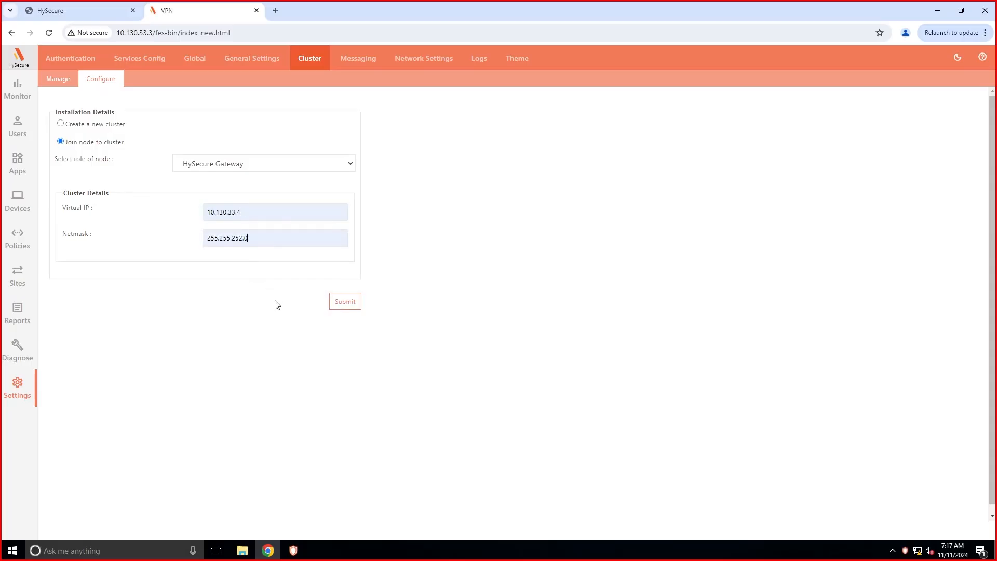
pyautogui.click(340, 303)
pyautogui.click(550, 121)
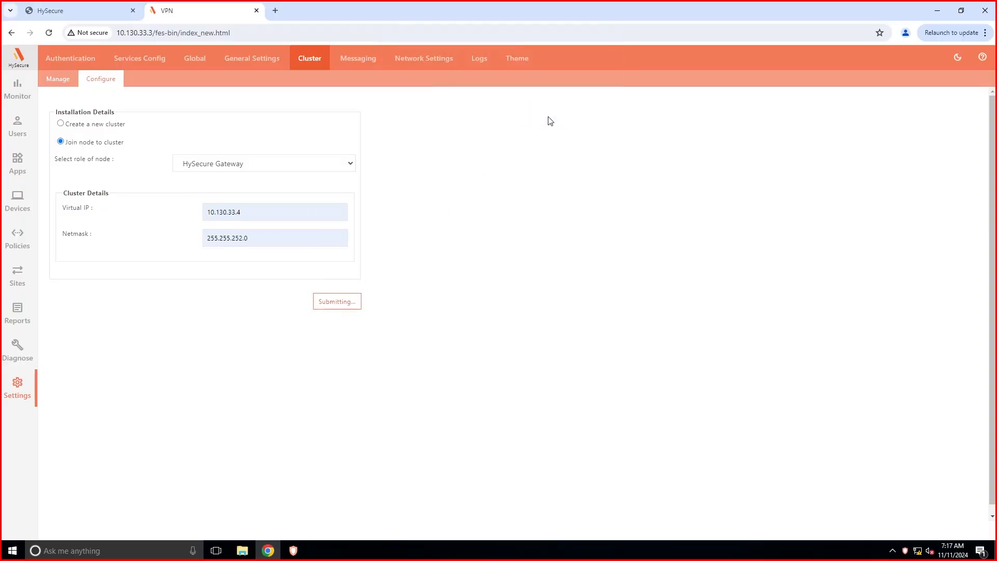
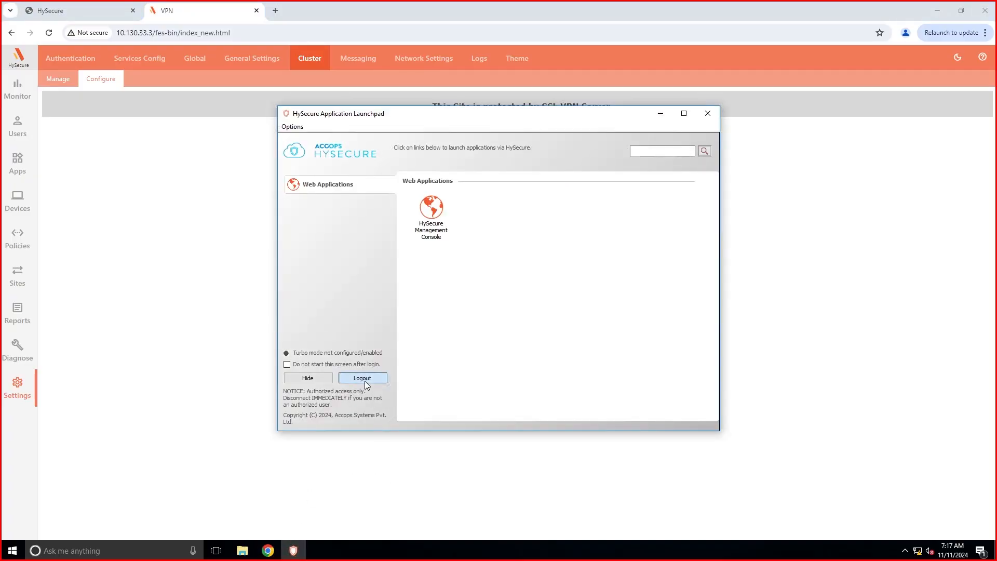
# Log out of the Launchpad and sign back in to HySecure server 10.130.33.1 with the account password.
pyautogui.click(365, 381)
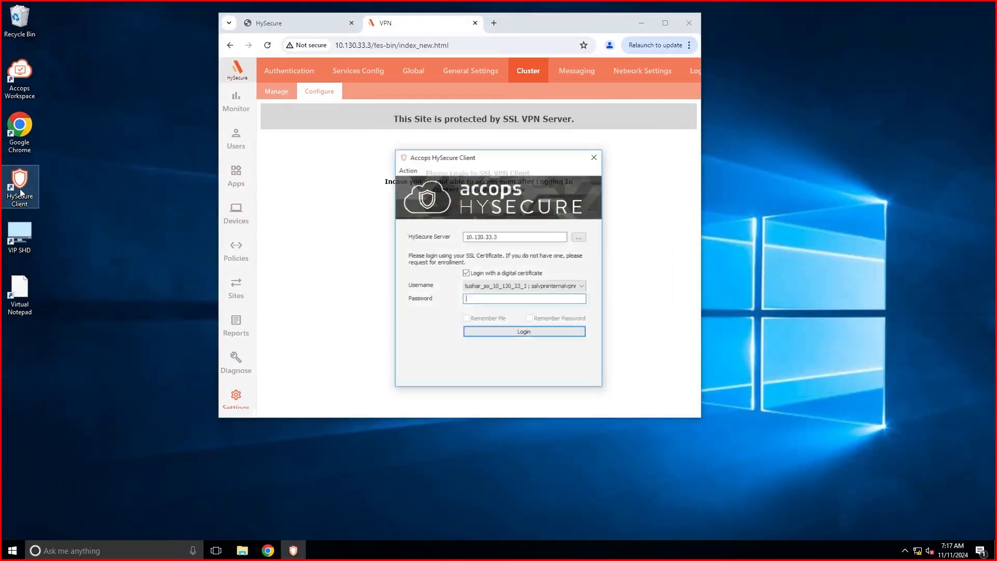
pyautogui.write('************')
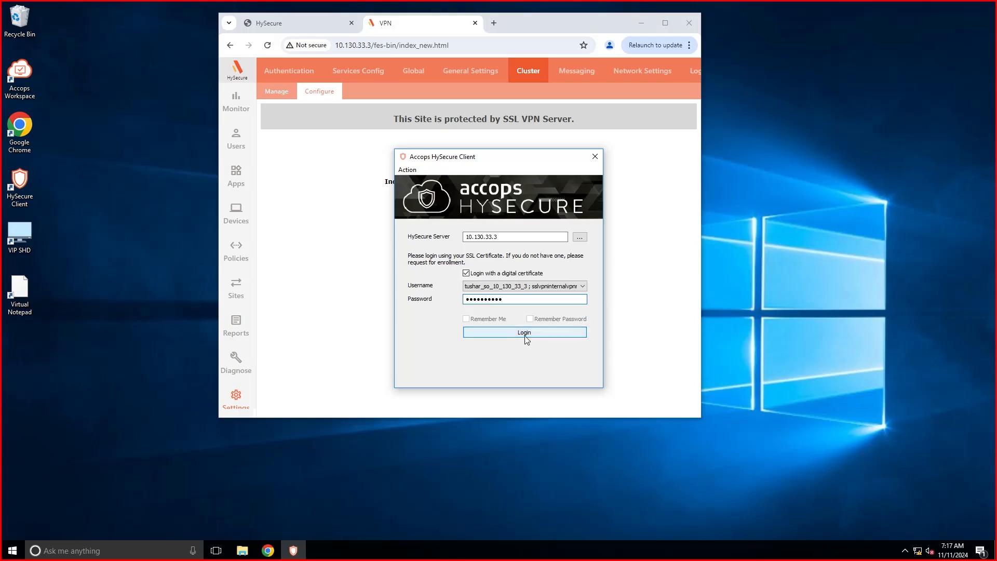
pyautogui.click(525, 333)
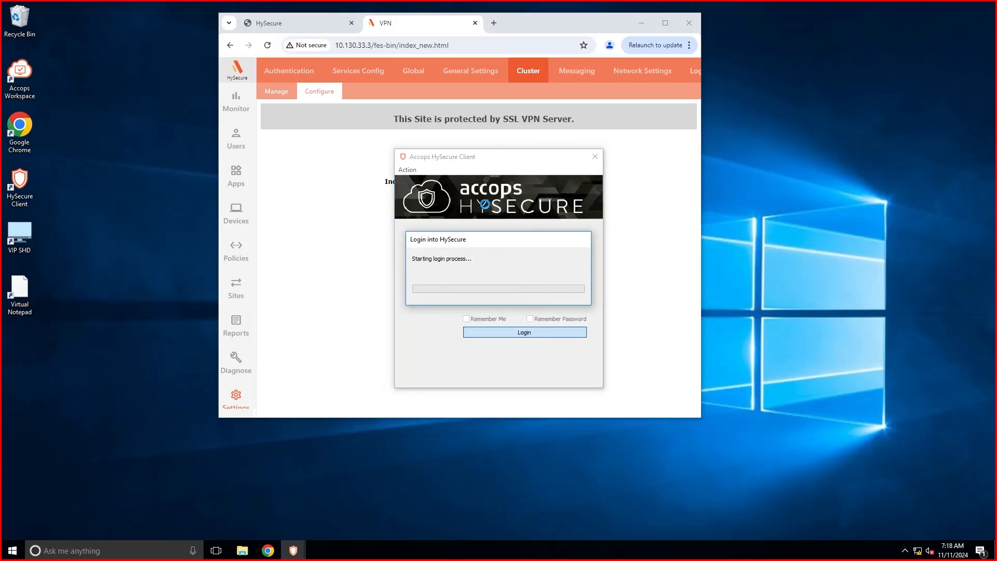
pyautogui.click(508, 237)
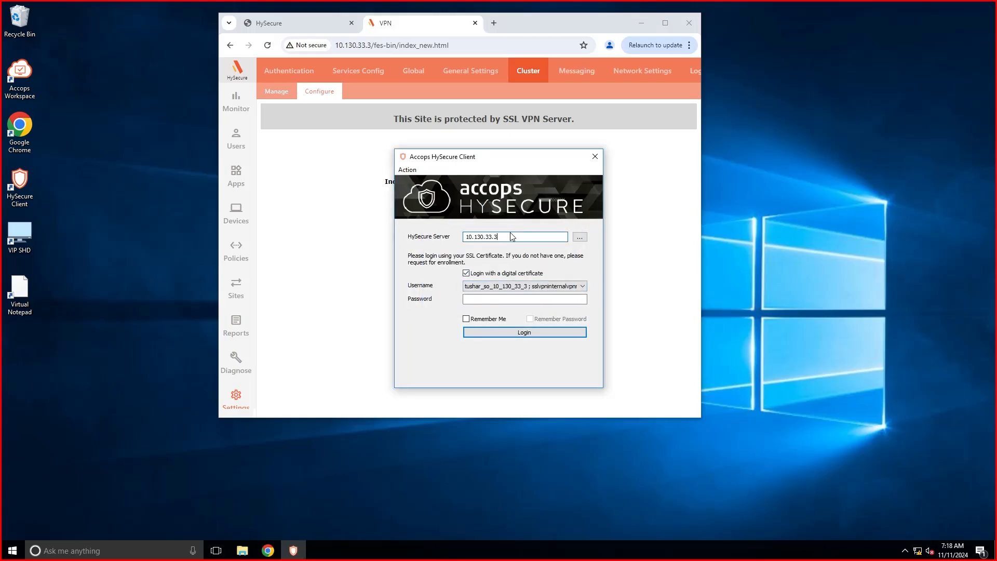
pyautogui.click(512, 269)
pyautogui.click(491, 299)
pyautogui.write('**********')
pyautogui.press('Return')
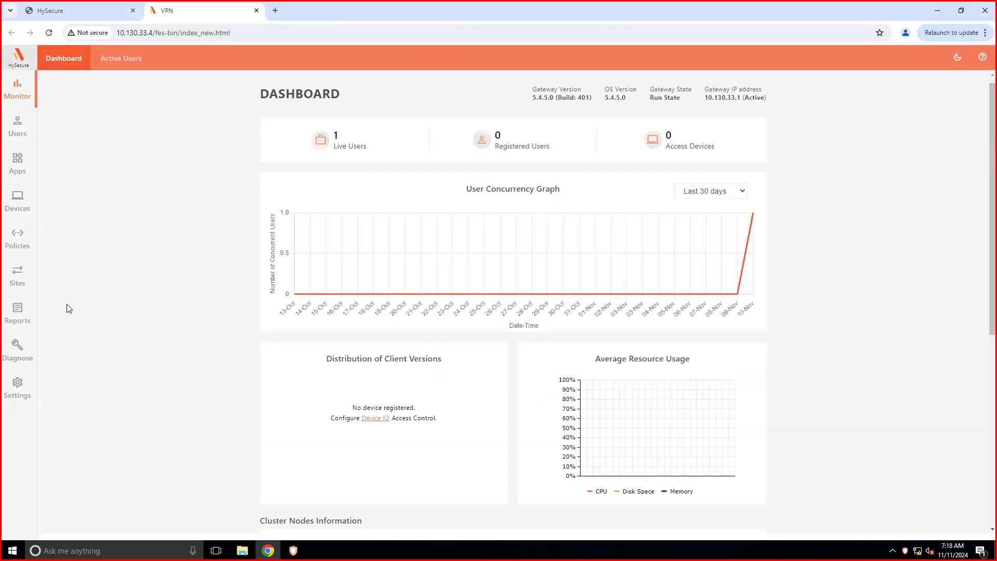
# Review Settings > Cluster, then reload the dashboard to show nodes 10.130.33.1, 10.130.33.2 and 10.130.33.3 all running.
pyautogui.click(17, 387)
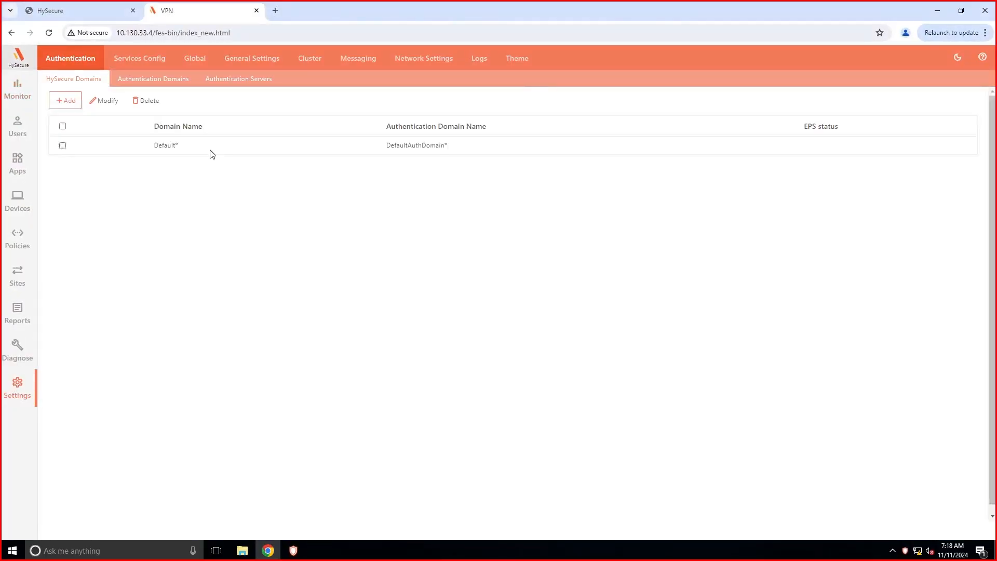
pyautogui.click(312, 58)
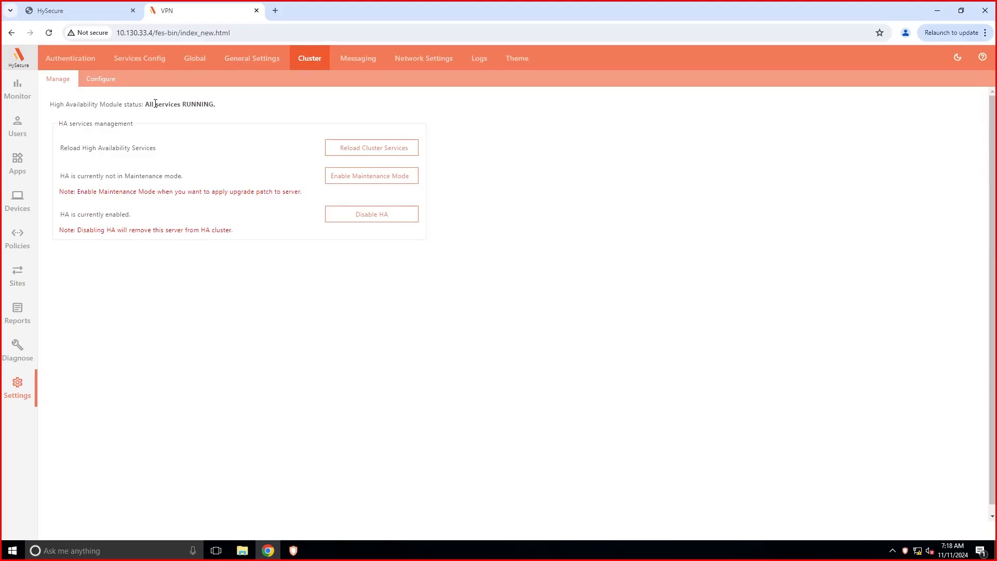
pyautogui.click(102, 80)
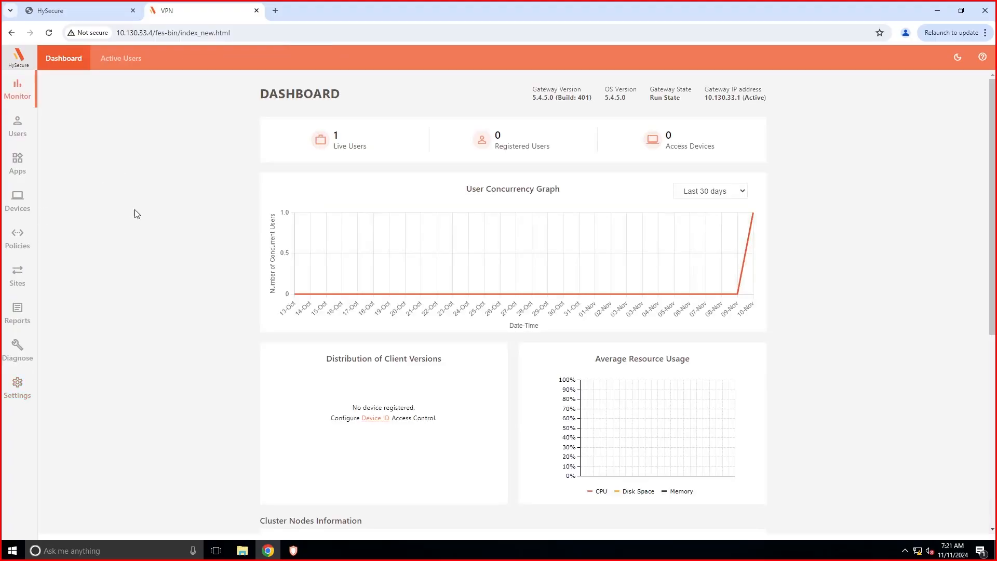
pyautogui.scroll(-5, 144, 218)
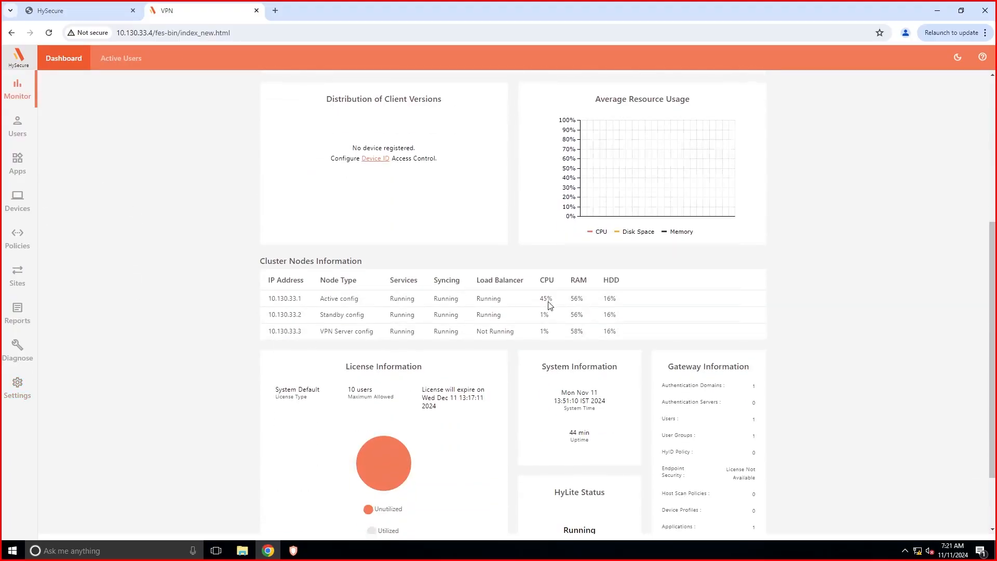
pyautogui.click(49, 33)
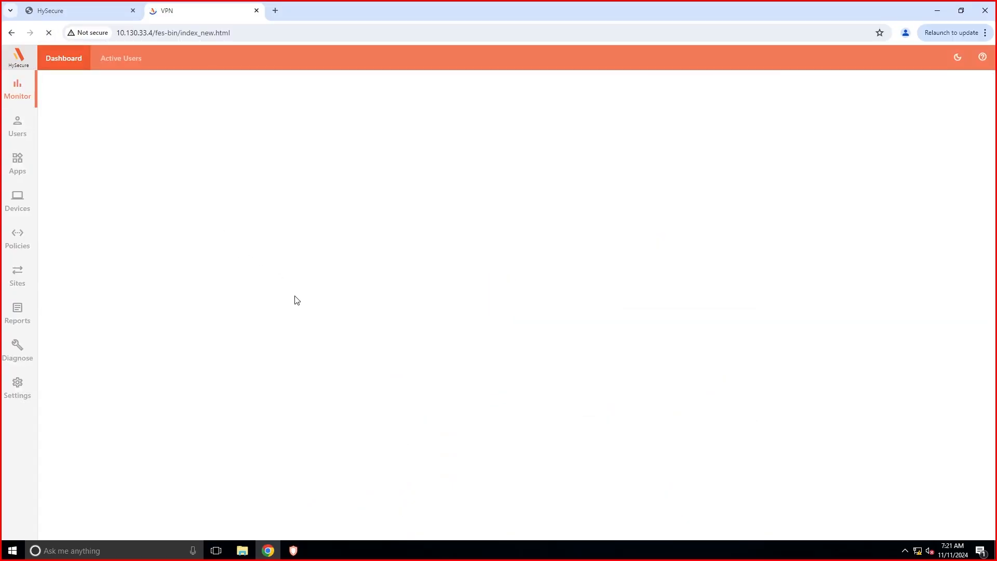
pyautogui.scroll(-5, 296, 300)
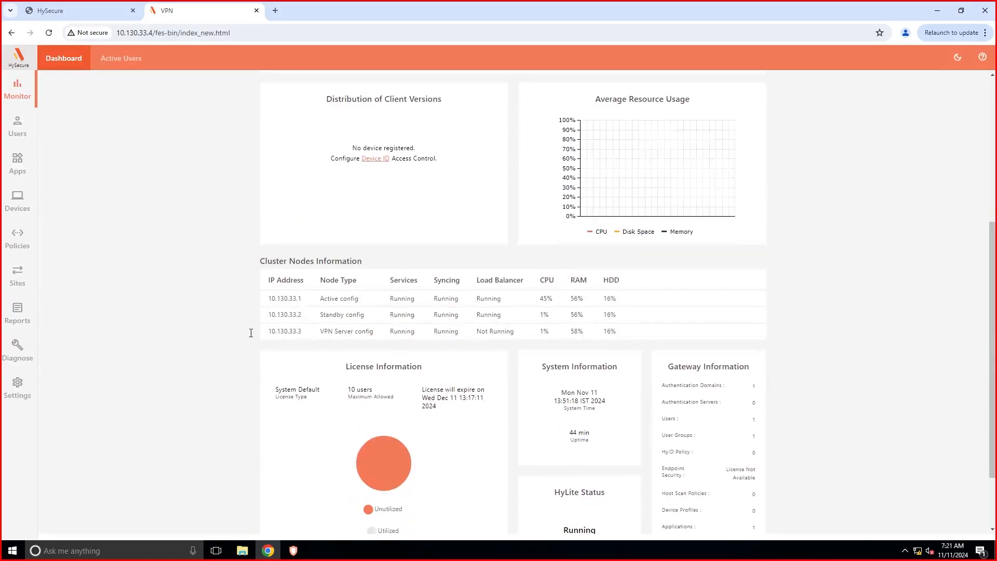